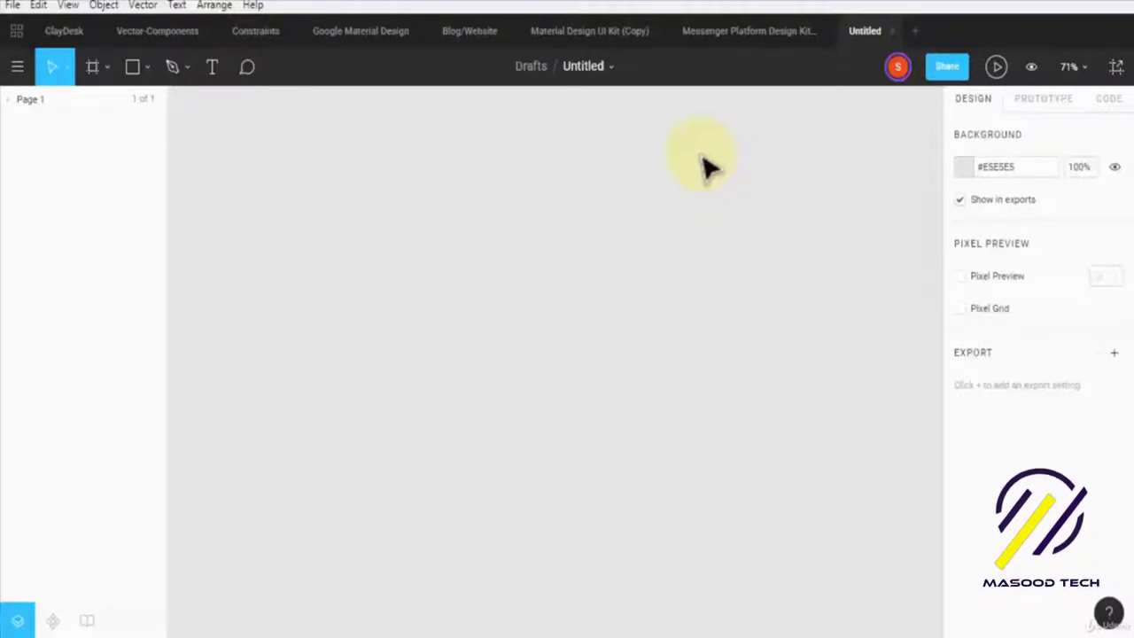
Add a white 375 × 667 iPhone 8 frame from the Phone frame presets
{"action": "left_click", "coordinate": [92, 69]}
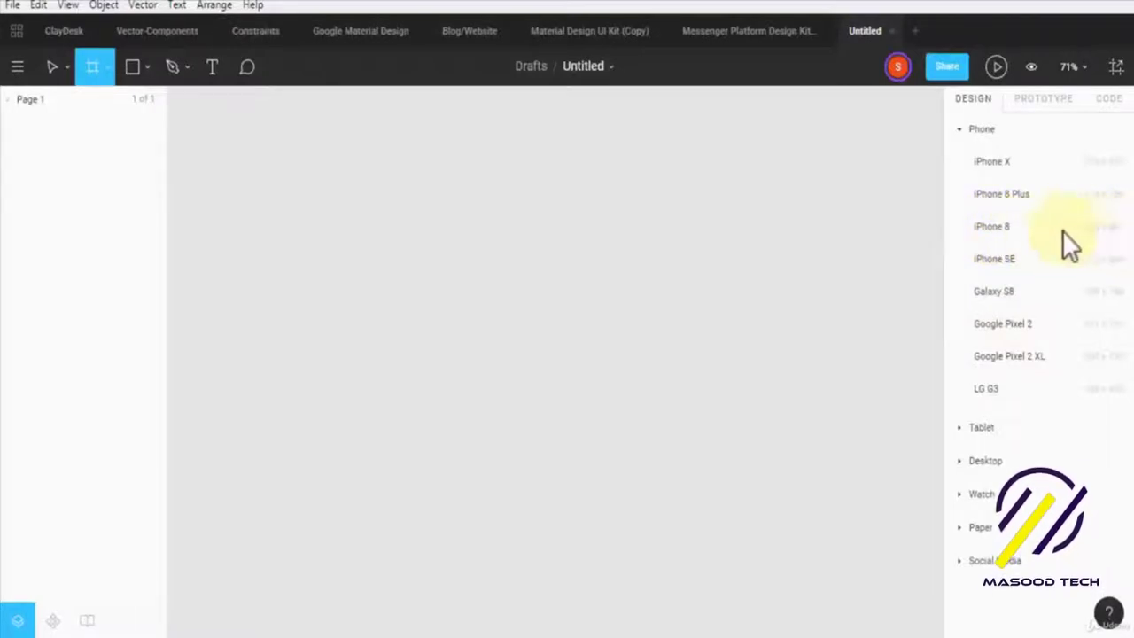
{"action": "left_click", "coordinate": [992, 229]}
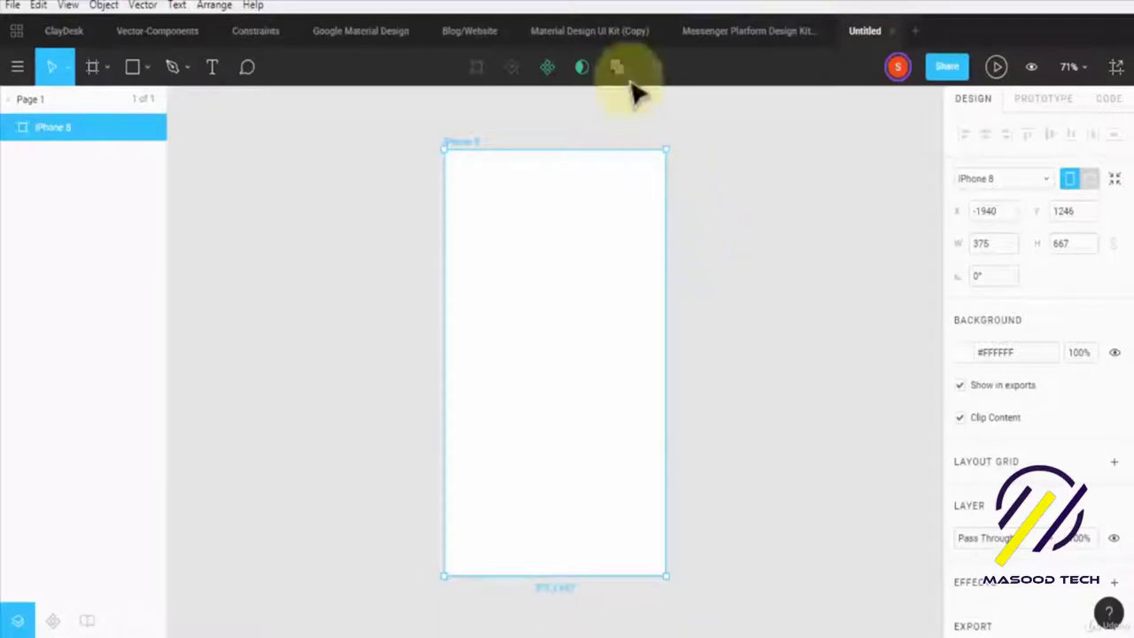
In the Material Design UI Kit (Copy) file, bring the FAB section into view at 200%
{"action": "left_click", "coordinate": [605, 29]}
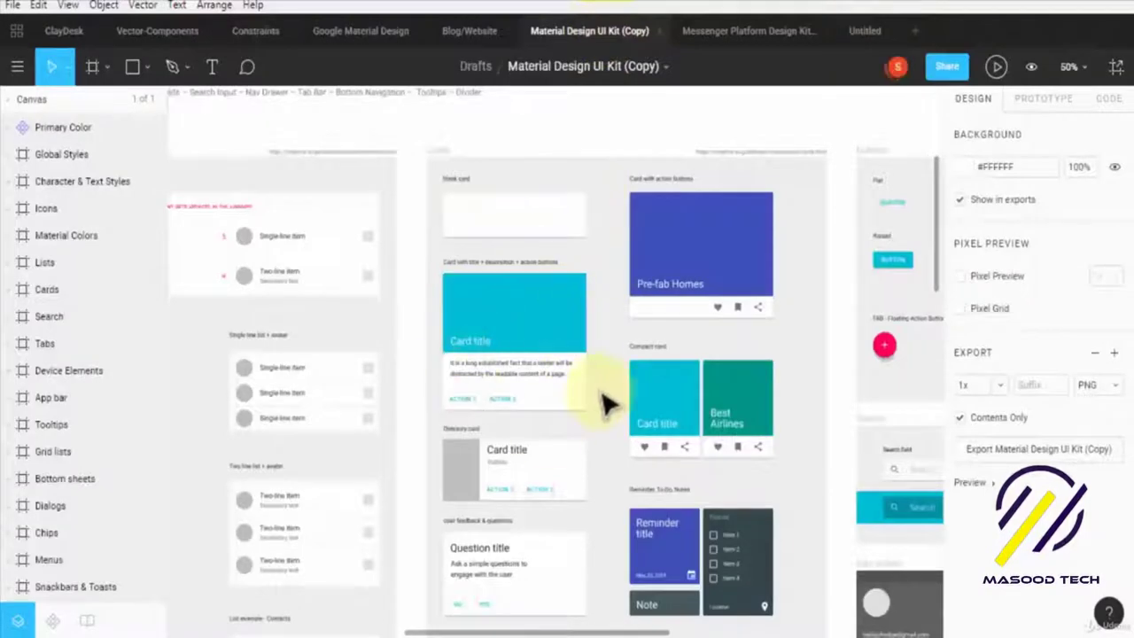
{"action": "scroll", "coordinate": [577, 342], "scroll_direction": "up", "scroll_amount": 1}
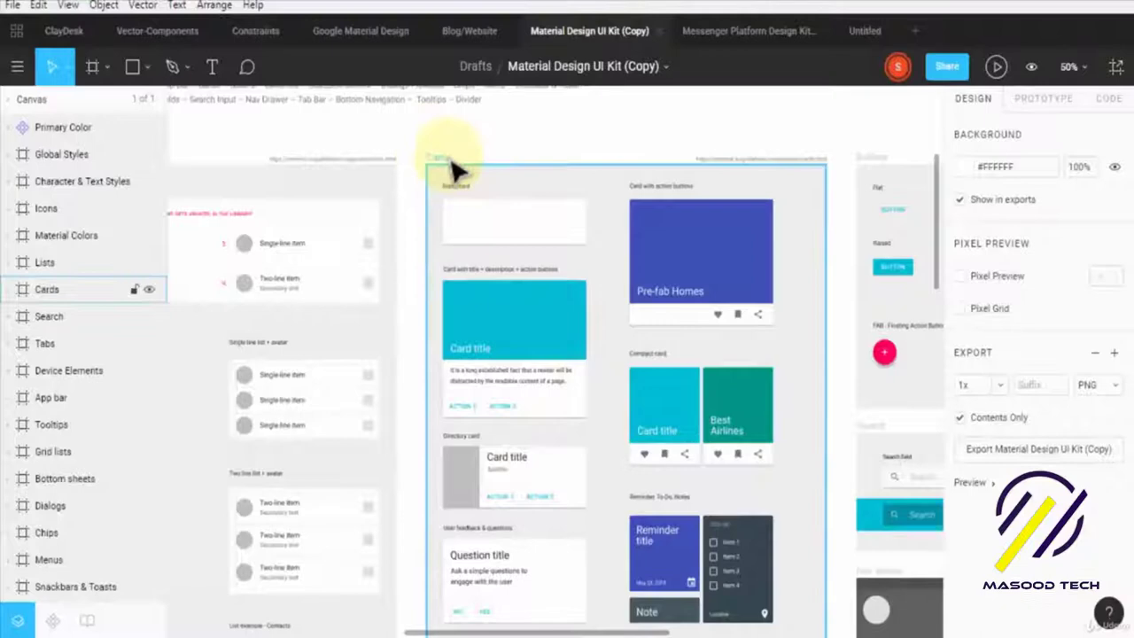
{"action": "left_click_drag", "start_coordinate": [670, 633], "coordinate": [700, 634]}
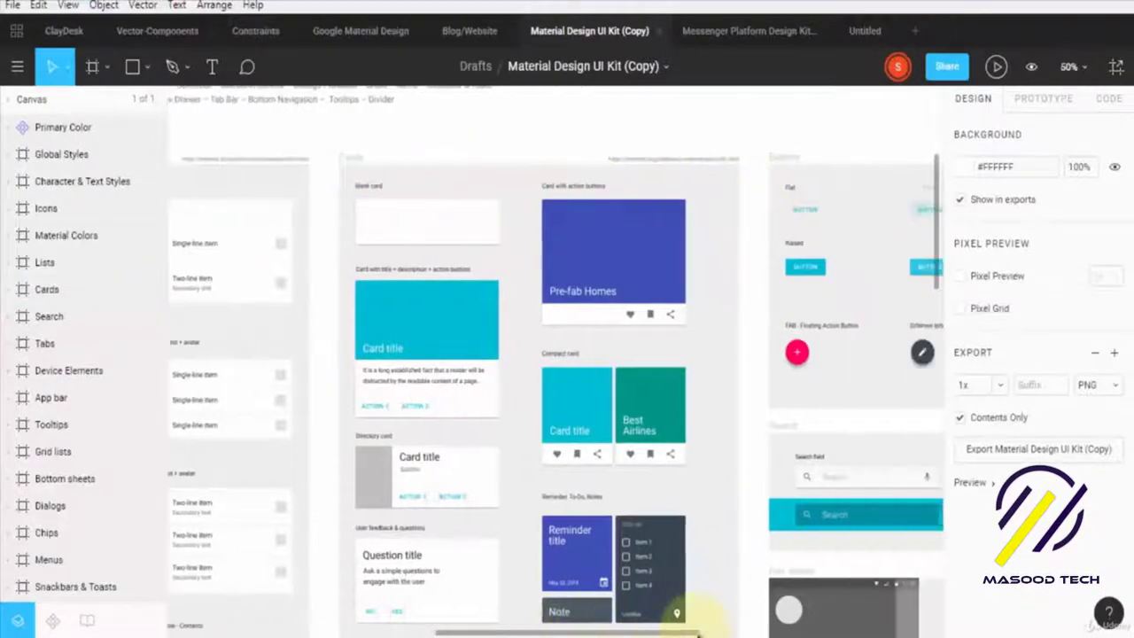
{"action": "scroll", "coordinate": [789, 610], "scroll_direction": "right", "scroll_amount": 5}
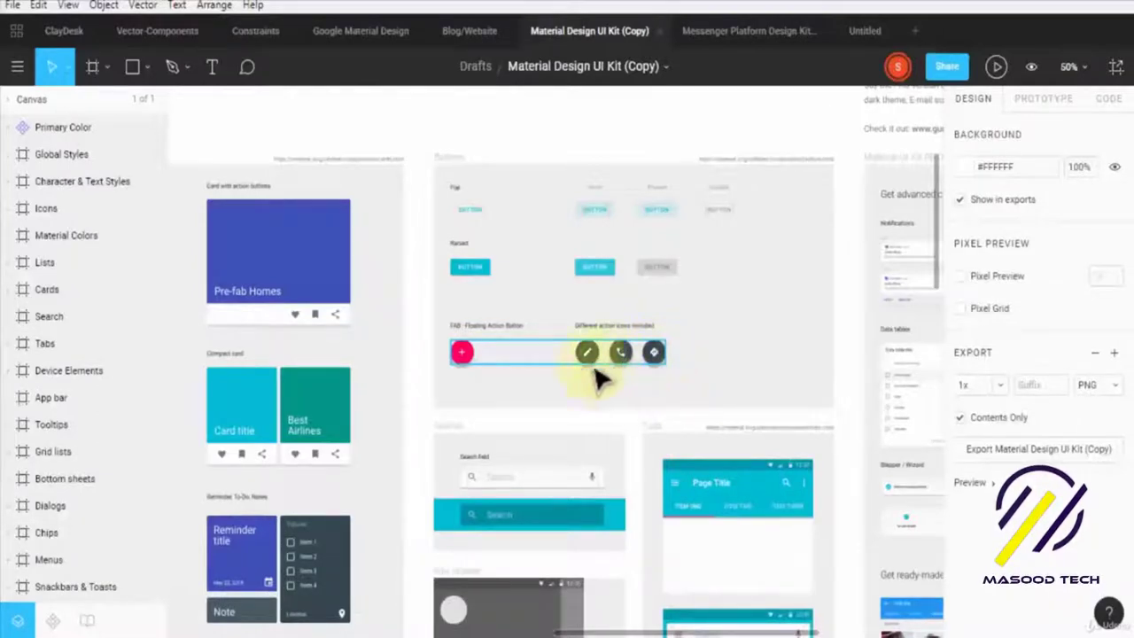
{"action": "key", "text": "plus"}
{"action": "key", "text": "plus"}
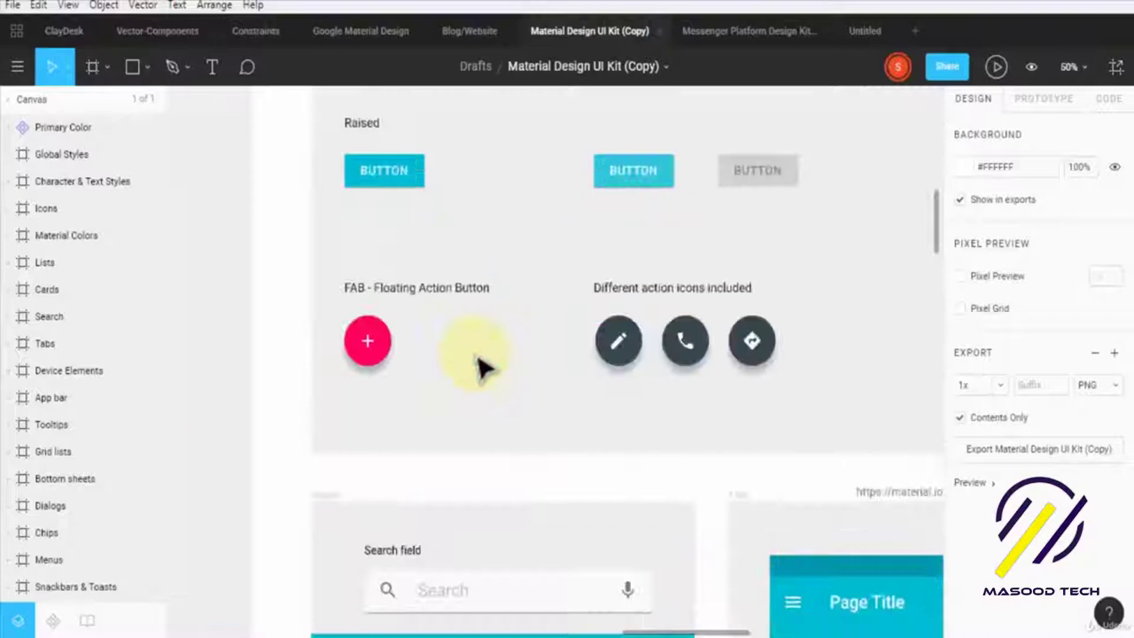
{"action": "left_click_drag", "start_coordinate": [671, 633], "coordinate": [649, 612]}
Select the pink floating action button within the Buttons / Floating Action instance
{"action": "left_click", "coordinate": [521, 310]}
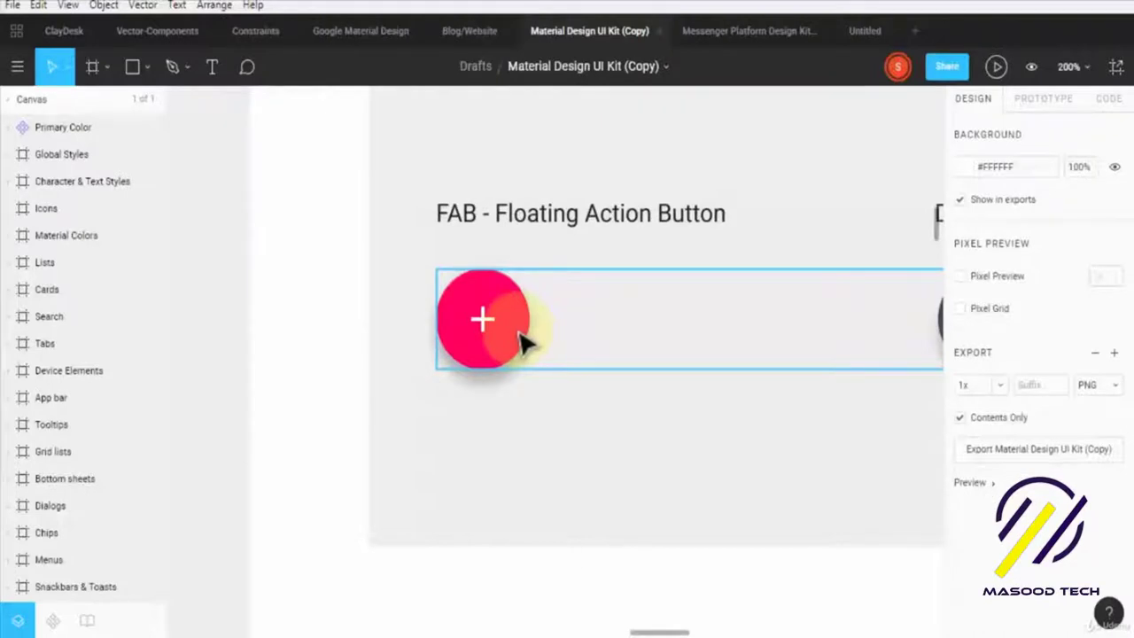
{"action": "left_click", "coordinate": [523, 344]}
{"action": "left_click", "coordinate": [523, 344]}
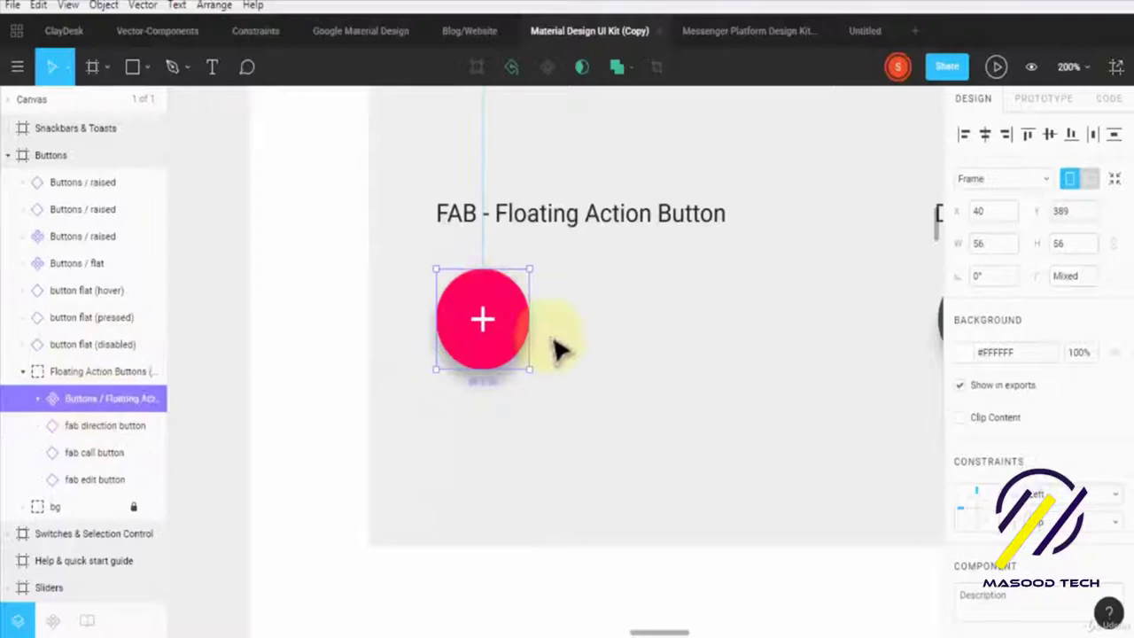
Paste the pink floating action button into the Untitled iPhone 8 frame at its bottom centre
{"action": "left_click", "coordinate": [864, 32]}
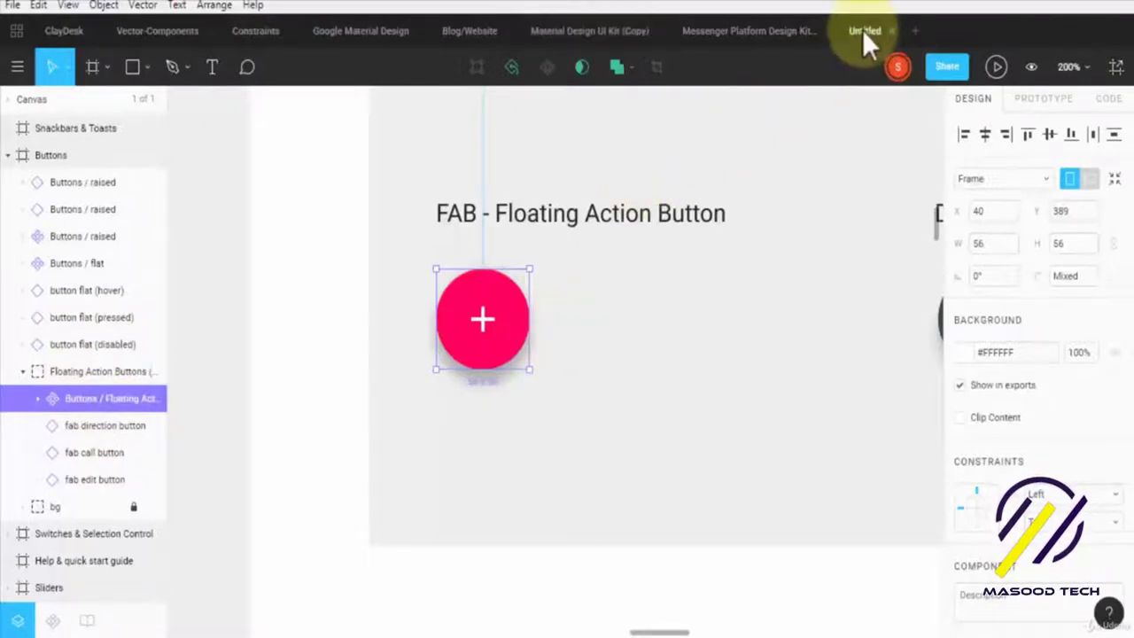
{"action": "key", "text": "ctrl+v"}
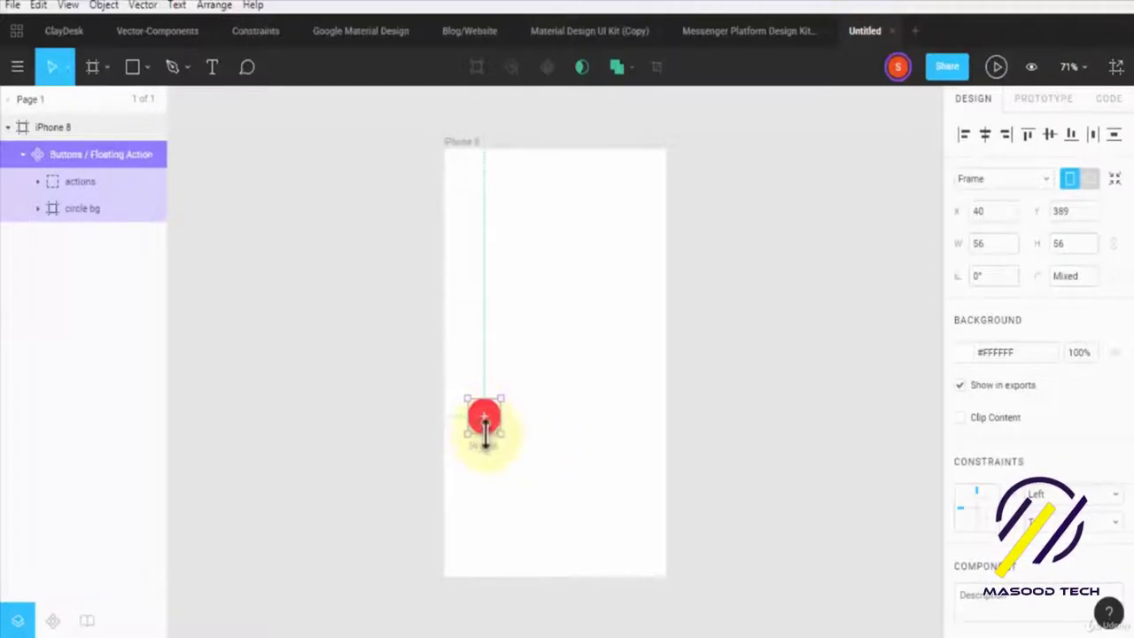
{"action": "left_click_drag", "start_coordinate": [486, 416], "coordinate": [555, 516]}
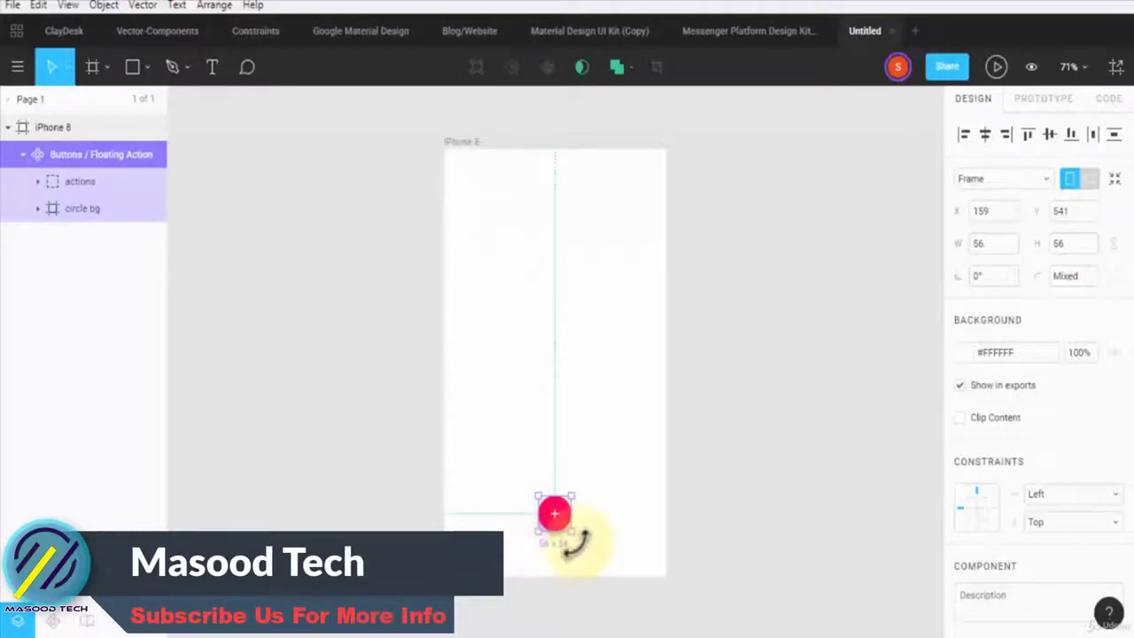
Inspect the button's layers down to the Accent Color circle, then collapse the iPhone 8 tree
{"action": "left_click", "coordinate": [77, 182]}
{"action": "left_click", "coordinate": [37, 182]}
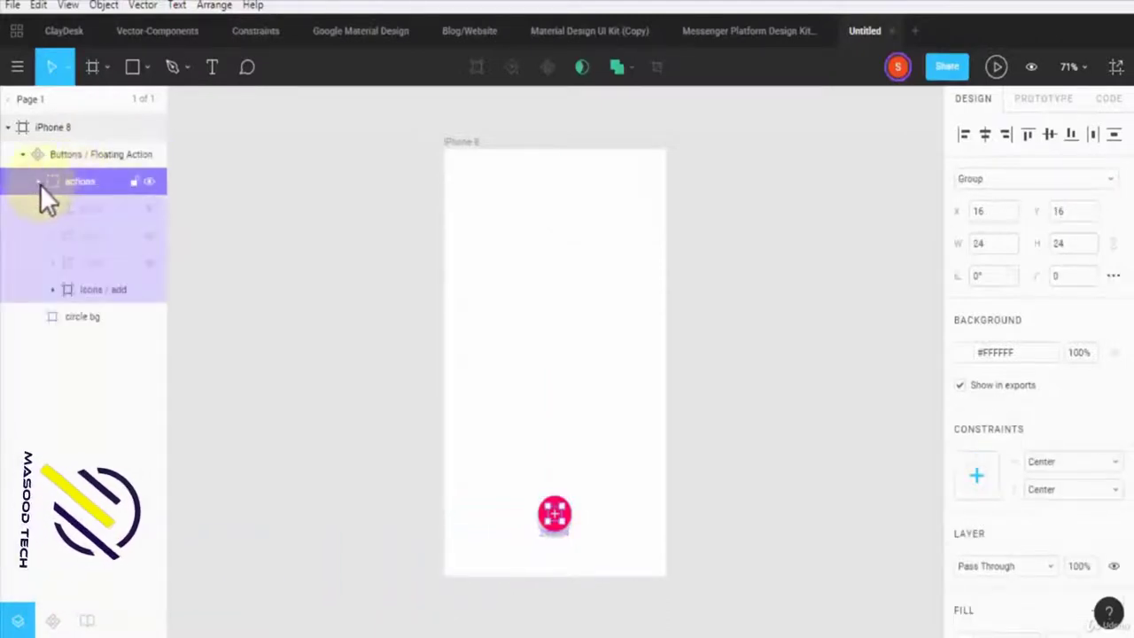
{"action": "left_click", "coordinate": [88, 206]}
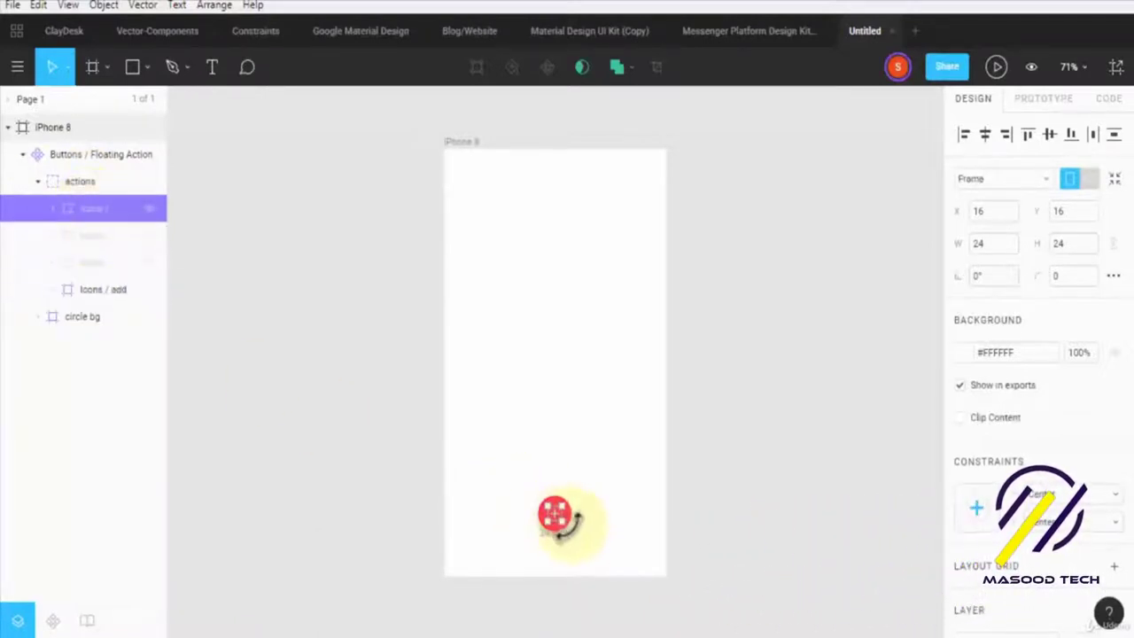
{"action": "left_click", "coordinate": [93, 237]}
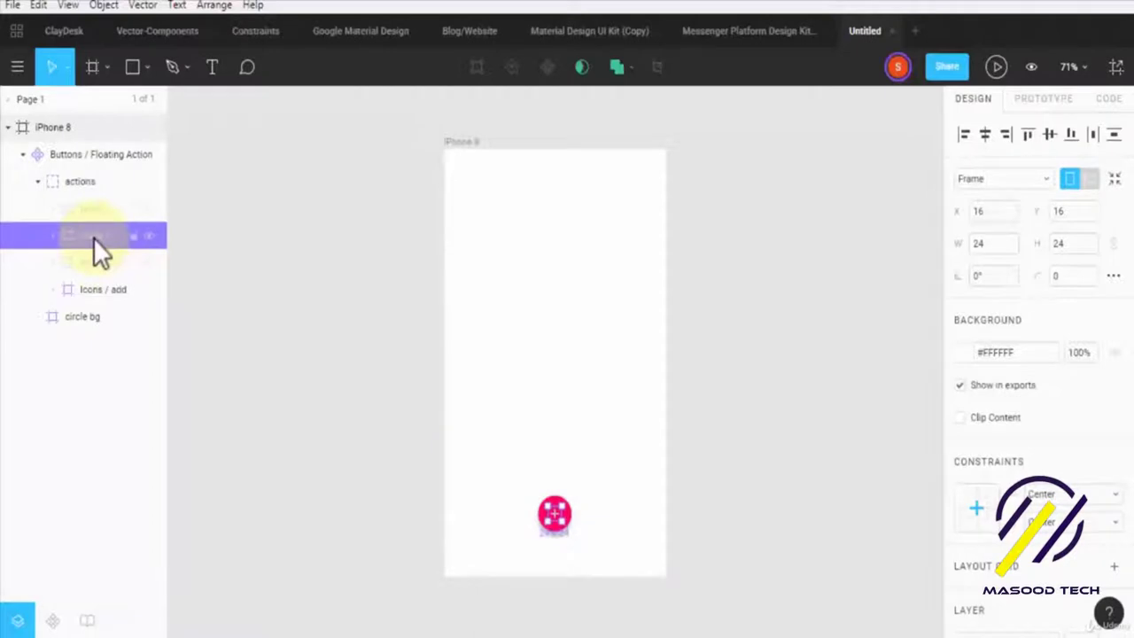
{"action": "left_click", "coordinate": [78, 289]}
{"action": "left_click", "coordinate": [37, 317]}
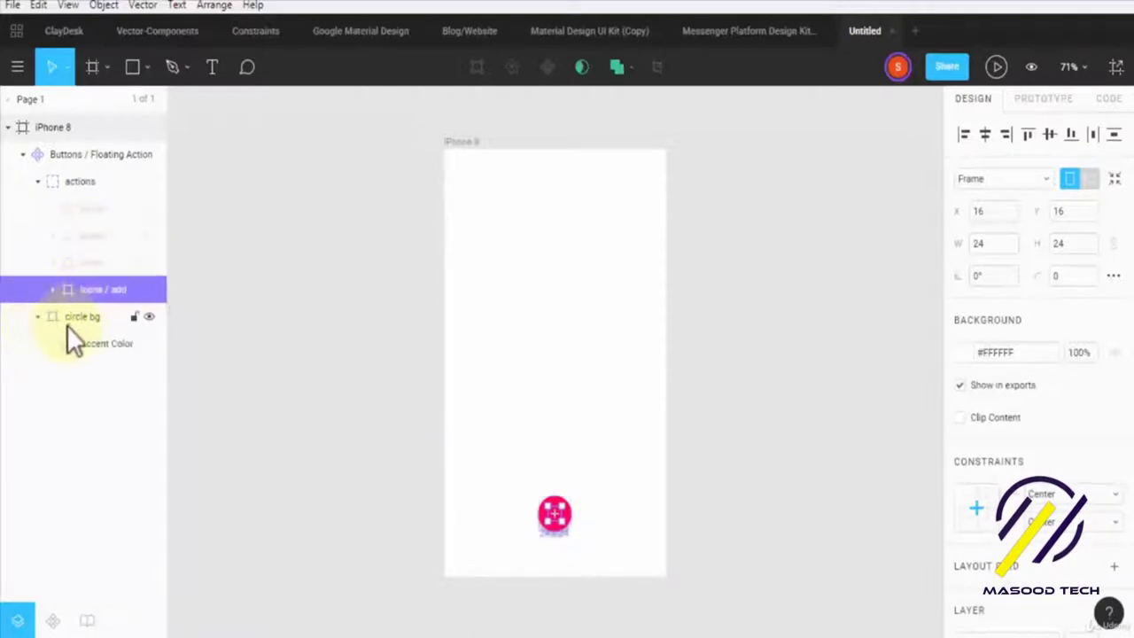
{"action": "left_click", "coordinate": [89, 344]}
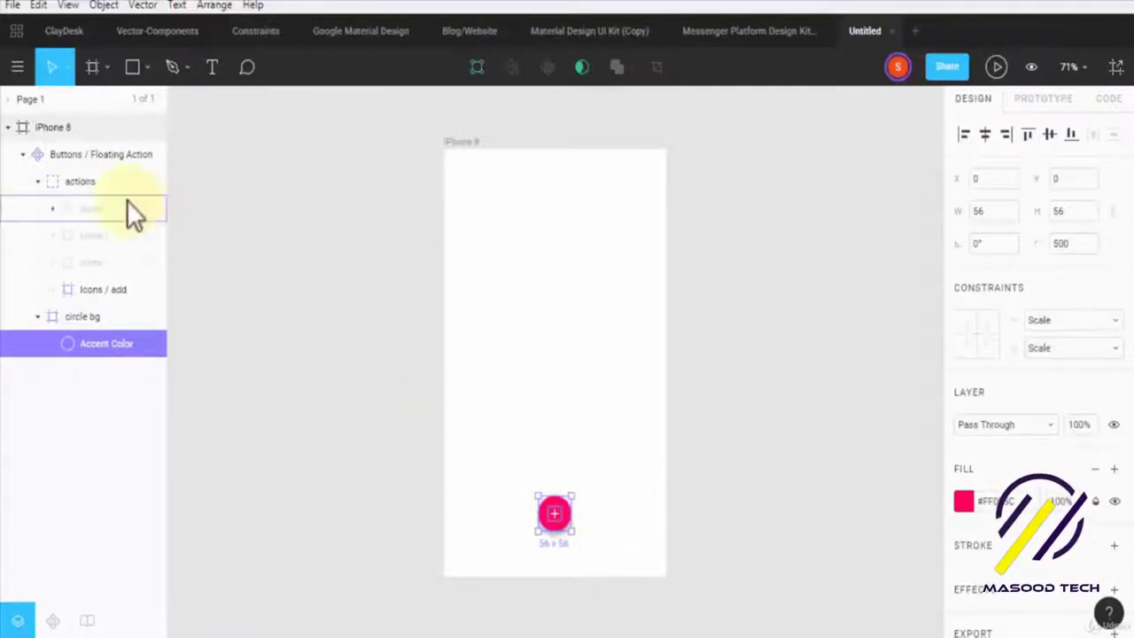
{"action": "left_click", "coordinate": [8, 129]}
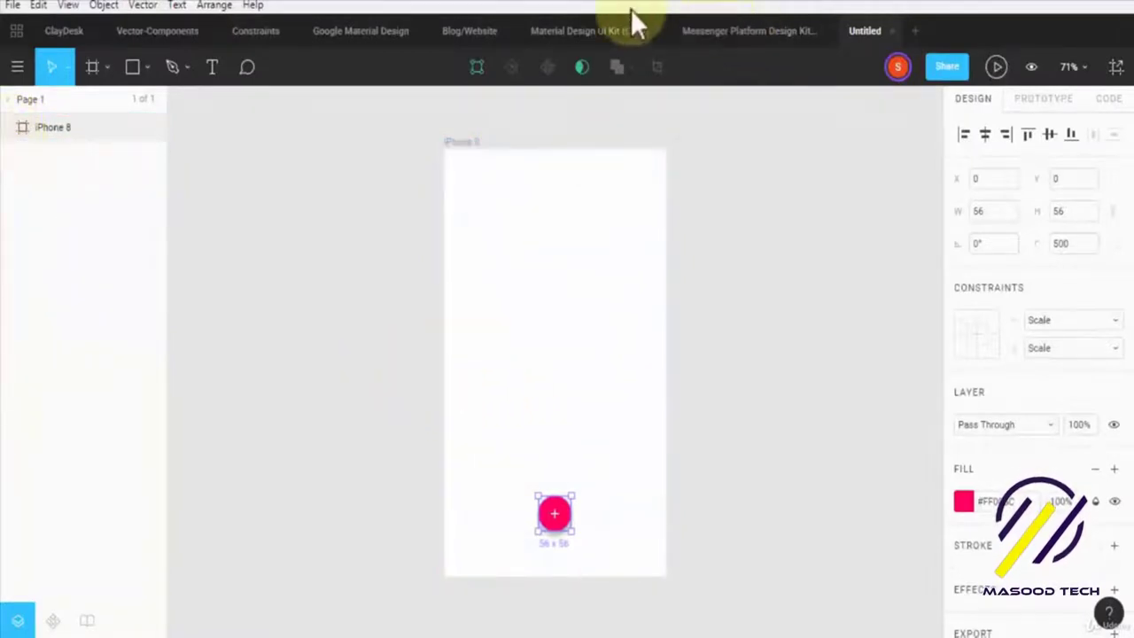
Select the cyan raised BUTTON in the Material Design UI Kit (Copy) file
{"action": "left_click", "coordinate": [608, 32]}
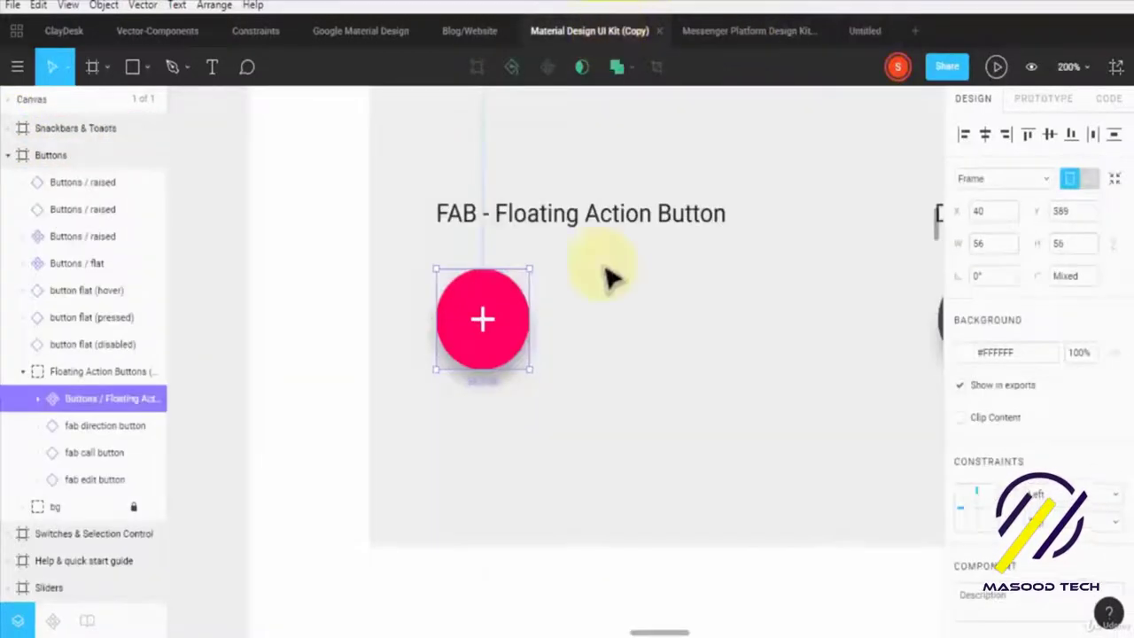
{"action": "left_click_drag", "start_coordinate": [663, 629], "coordinate": [720, 629]}
{"action": "left_click_drag", "start_coordinate": [943, 236], "coordinate": [942, 210]}
{"action": "left_click", "coordinate": [468, 437]}
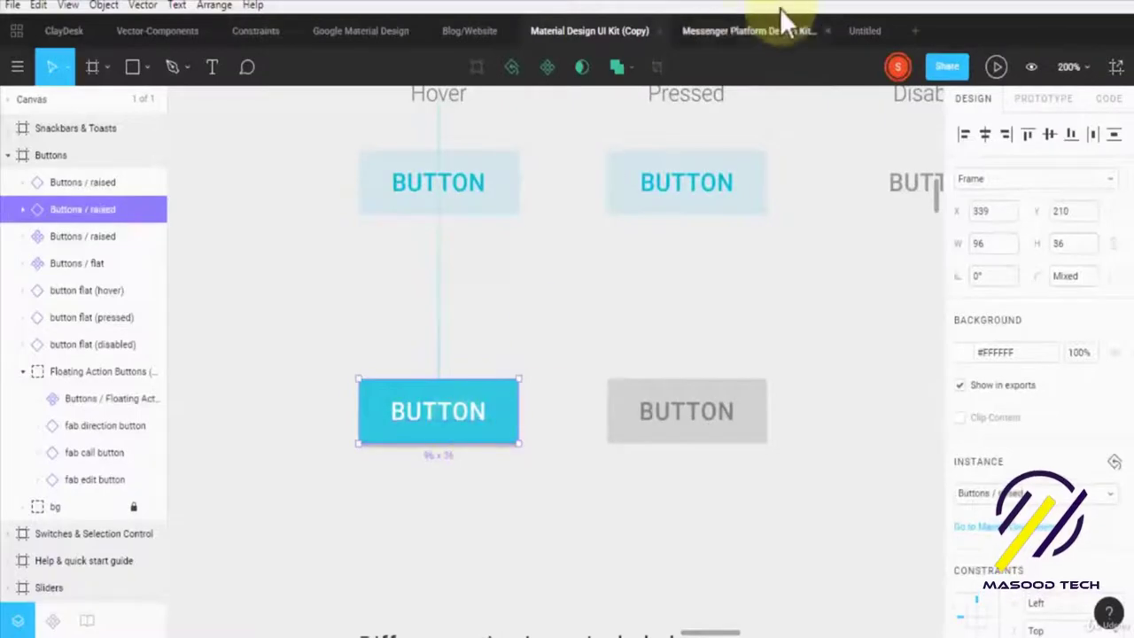
Paste the BUTTON into Untitled, enlarge it to 160 × 60, and place it above the FAB
{"action": "left_click", "coordinate": [865, 31]}
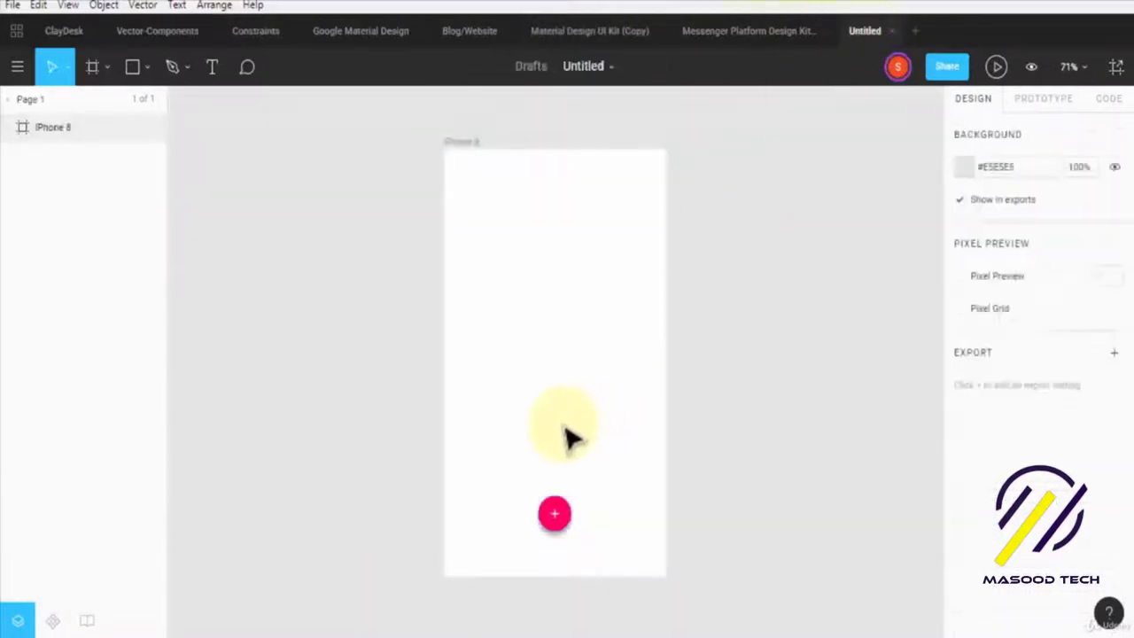
{"action": "key", "text": "ctrl+v"}
{"action": "left_click_drag", "start_coordinate": [559, 363], "coordinate": [550, 460]}
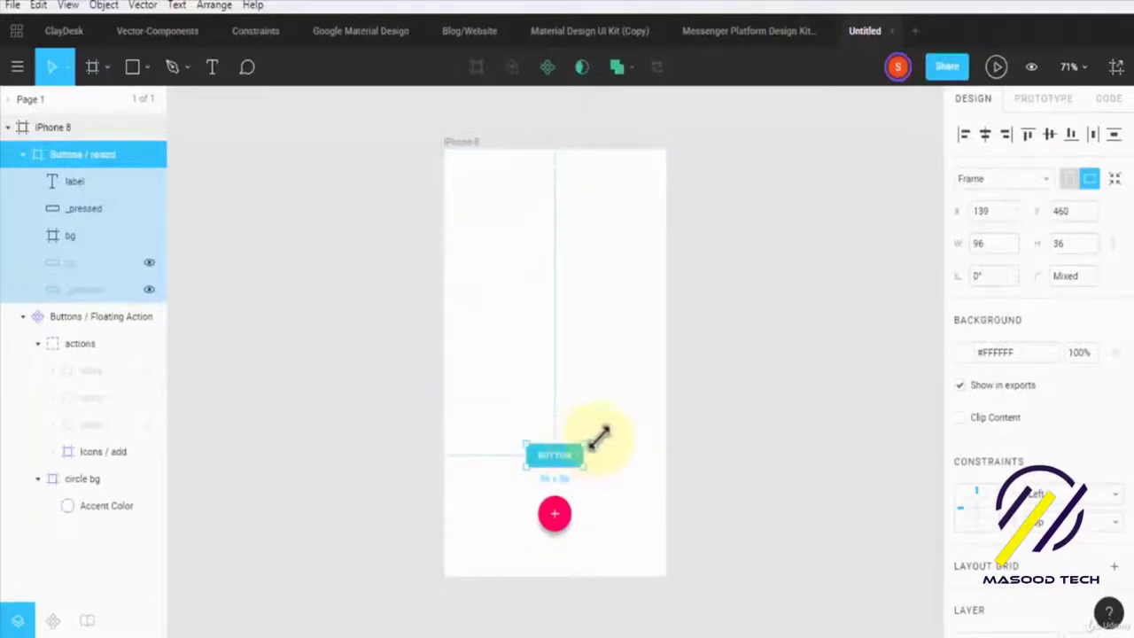
{"action": "left_click_drag", "start_coordinate": [599, 439], "coordinate": [606, 434]}
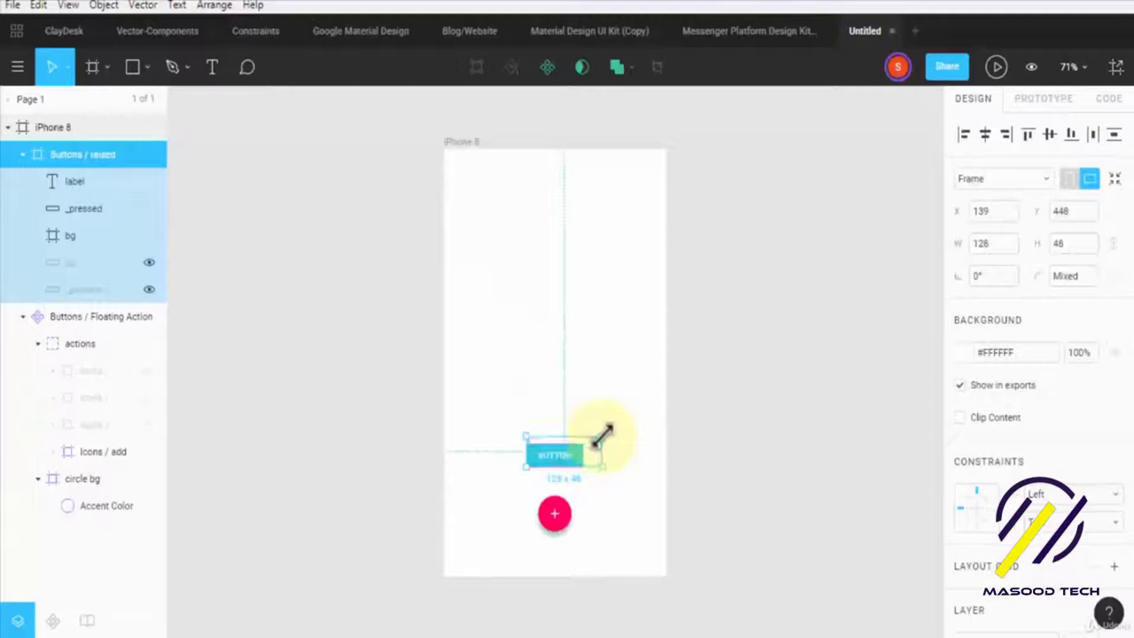
{"action": "left_click_drag", "start_coordinate": [604, 433], "coordinate": [604, 434]}
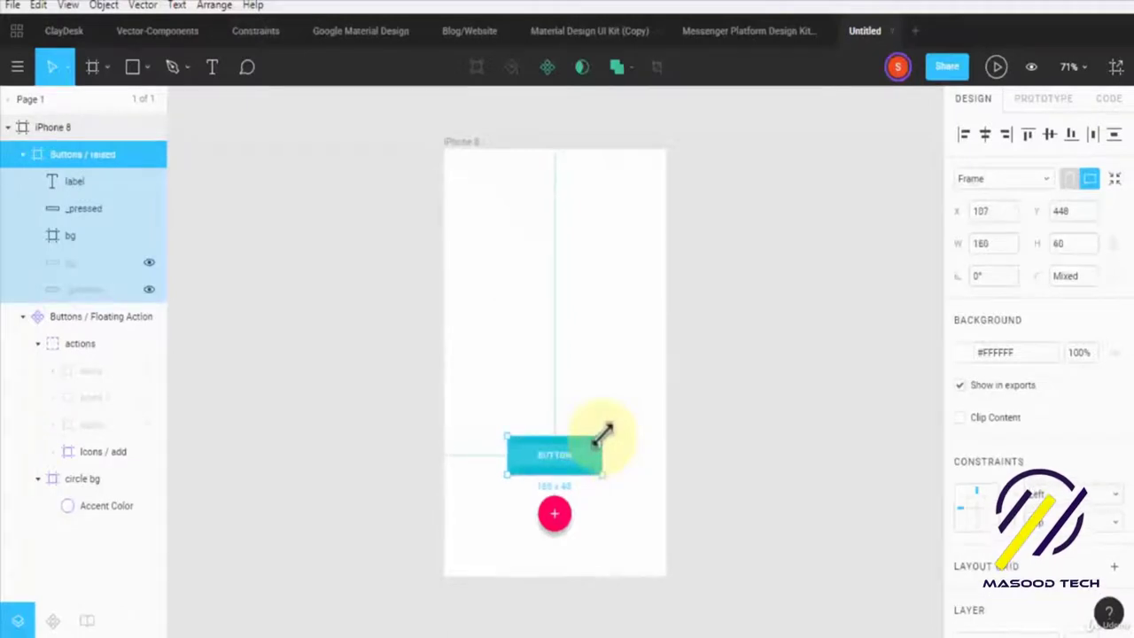
{"action": "left_click_drag", "start_coordinate": [537, 469], "coordinate": [547, 429]}
{"action": "left_click", "coordinate": [549, 401]}
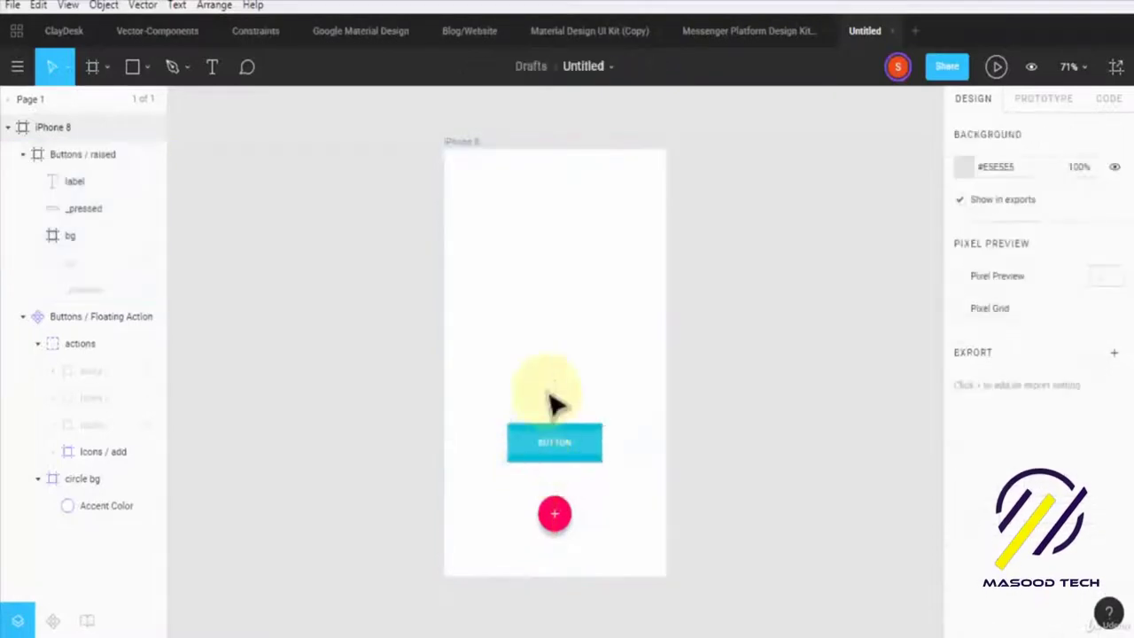
{"action": "left_click", "coordinate": [760, 31]}
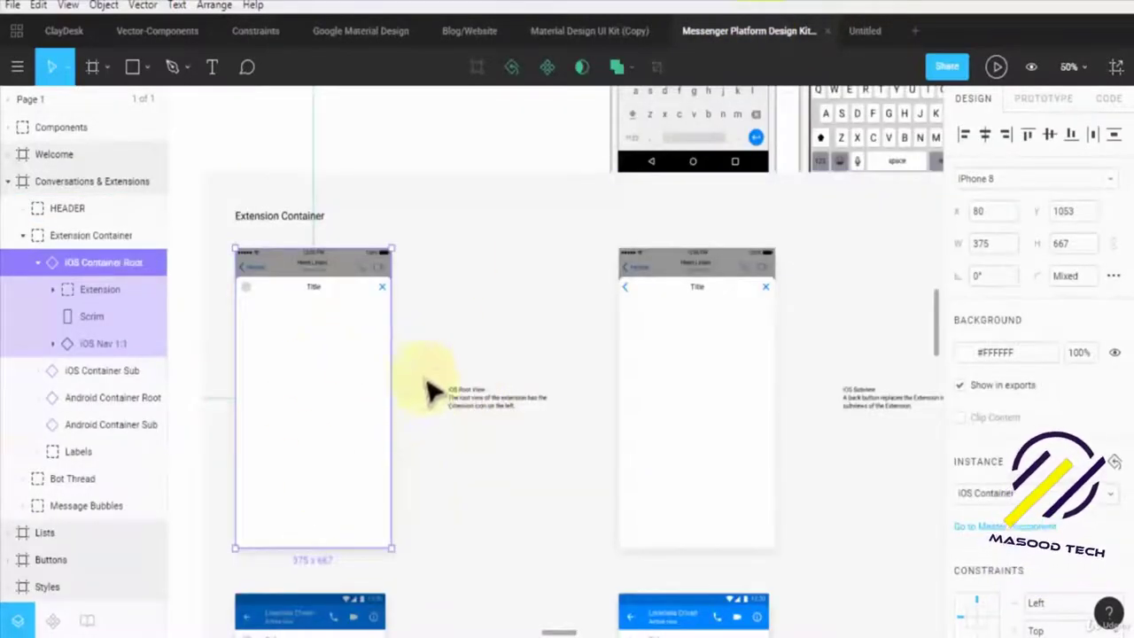
{"action": "scroll", "coordinate": [431, 380], "scroll_direction": "up", "scroll_amount": 1}
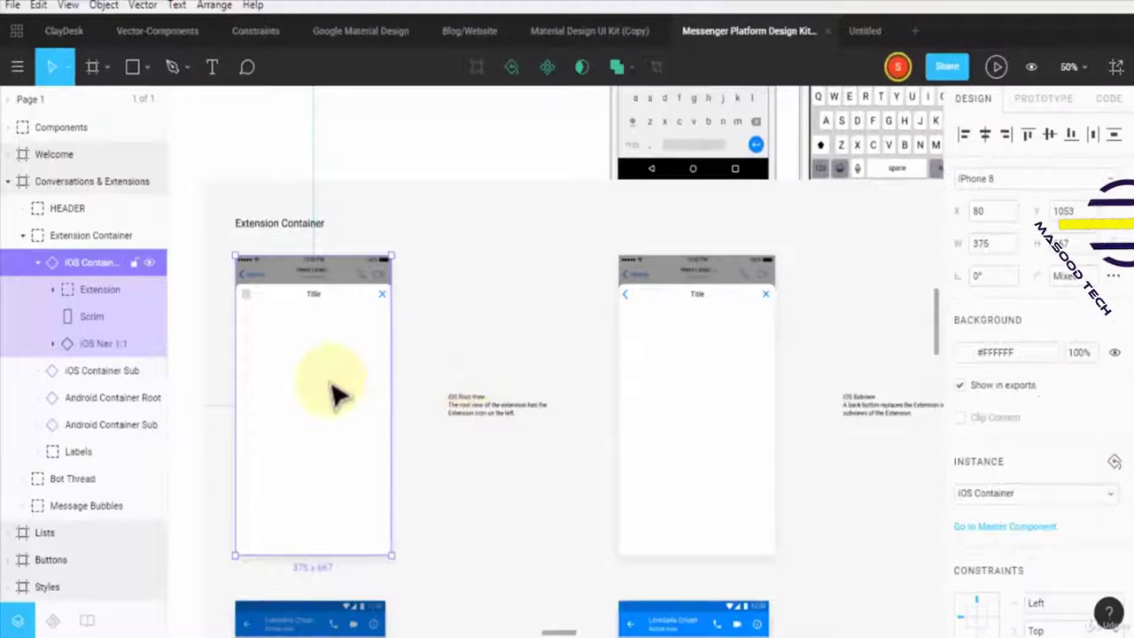
{"action": "left_click_drag", "start_coordinate": [329, 392], "coordinate": [394, 387]}
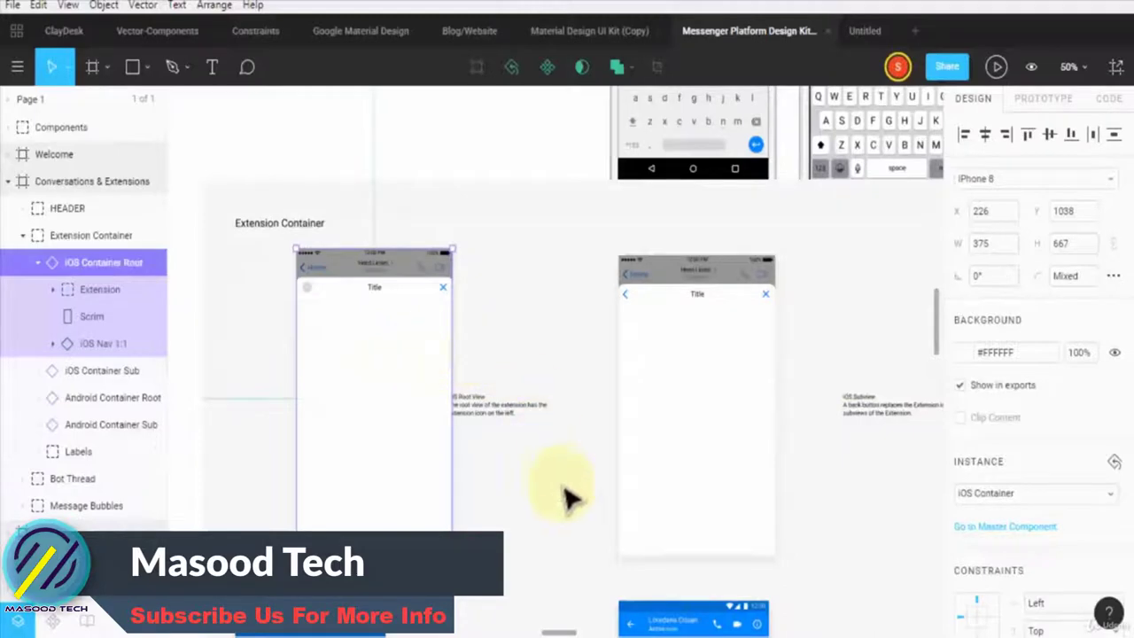
{"action": "scroll", "coordinate": [558, 632], "scroll_direction": "left", "scroll_amount": 10}
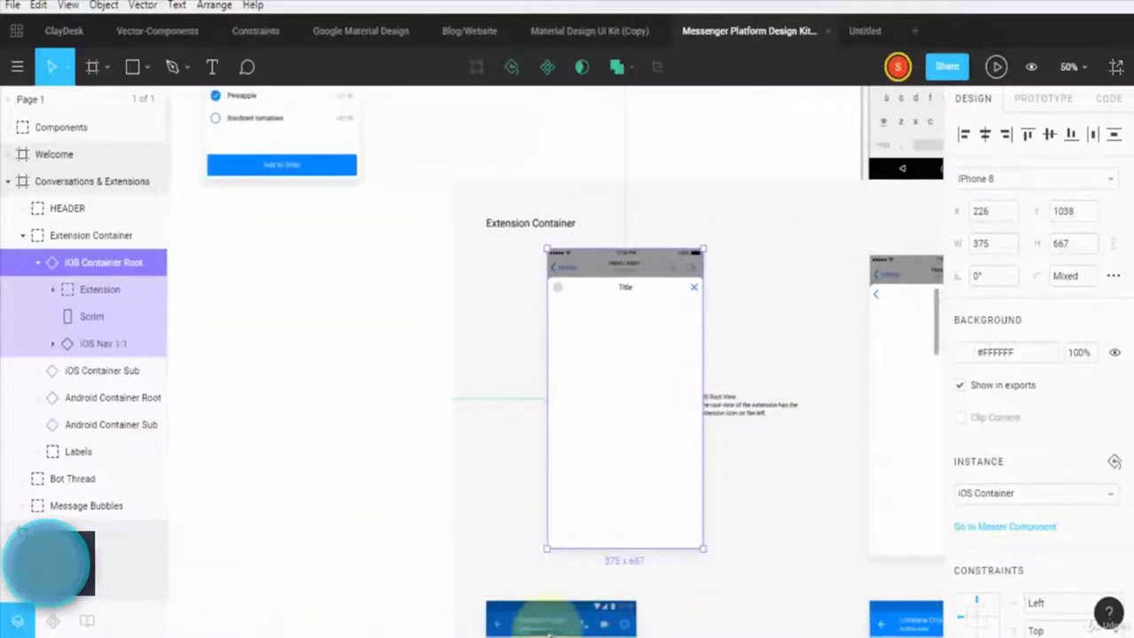
{"action": "scroll", "coordinate": [554, 628], "scroll_direction": "right", "scroll_amount": 10}
{"action": "scroll", "coordinate": [558, 627], "scroll_direction": "left", "scroll_amount": 6}
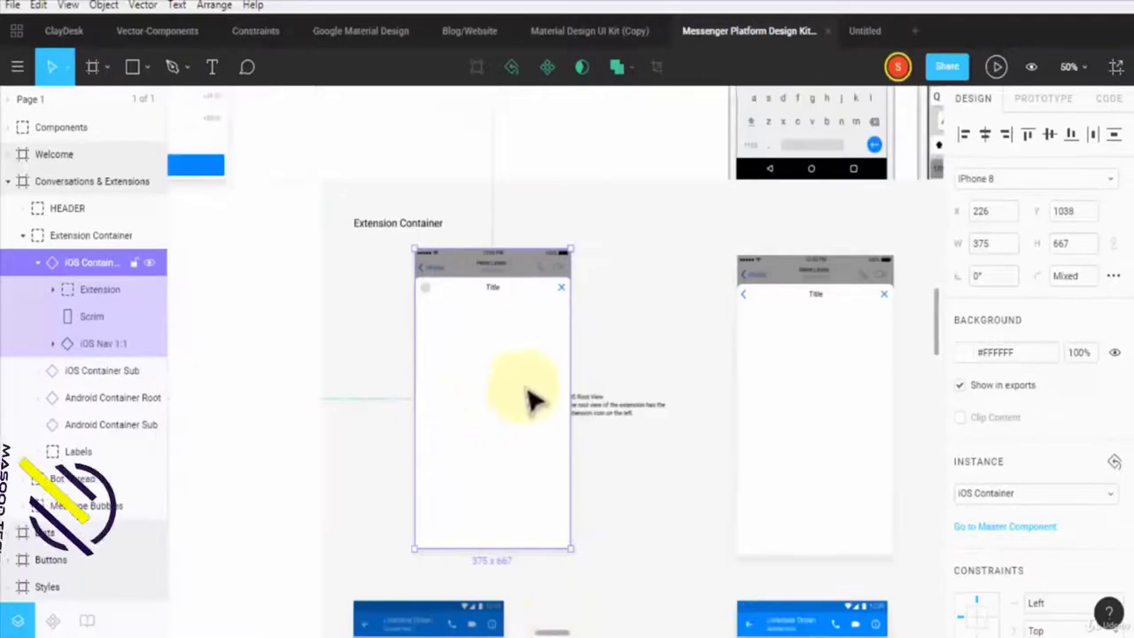
Paste the copied iOS container into the Untitled file beside the iPhone 8 frame
{"action": "left_click", "coordinate": [858, 31]}
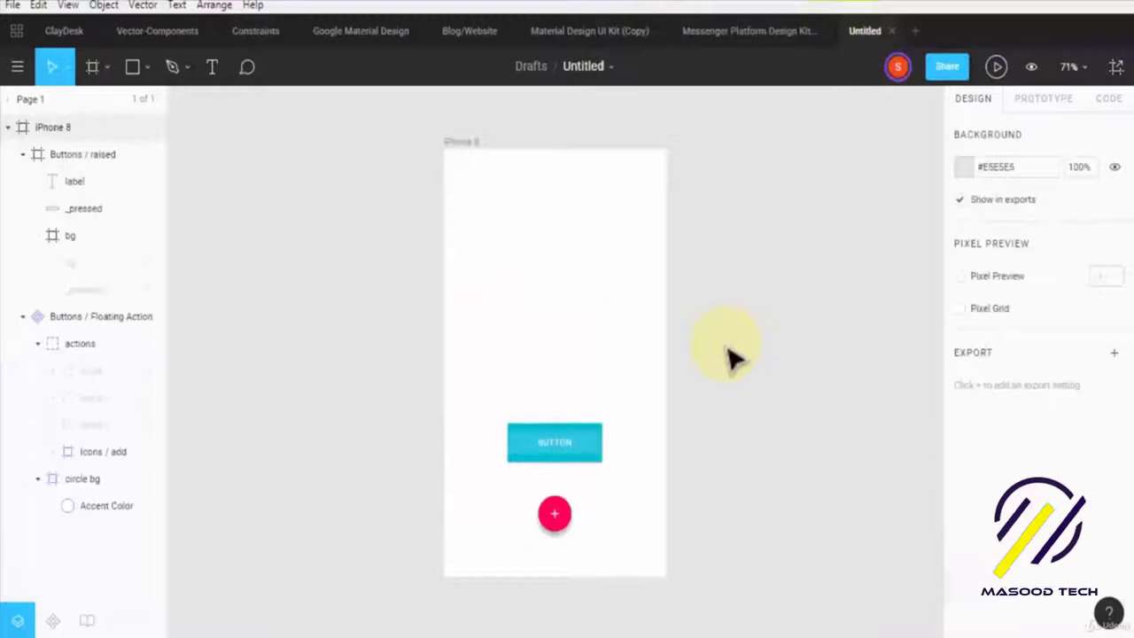
{"action": "key", "text": "ctrl+v"}
{"action": "left_click_drag", "start_coordinate": [572, 337], "coordinate": [789, 333]}
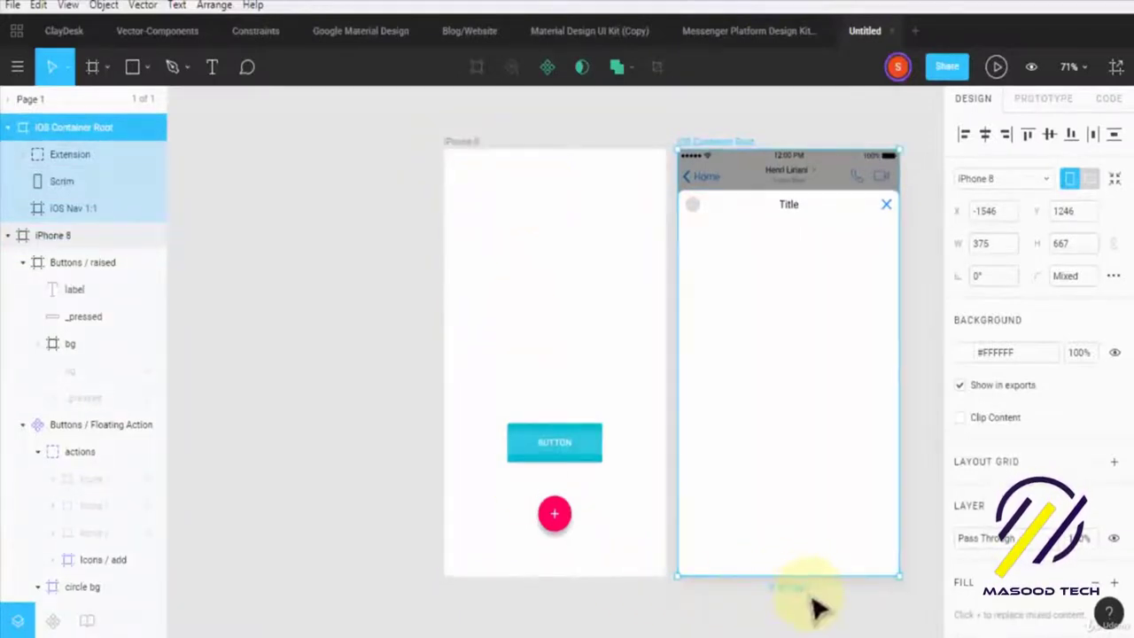
Zoom in and pan across the cyan button and pink plus button, clearing the selection
{"action": "key", "text": "ctrl+plus"}
{"action": "scroll", "coordinate": [653, 481], "scroll_direction": "down", "scroll_amount": 5}
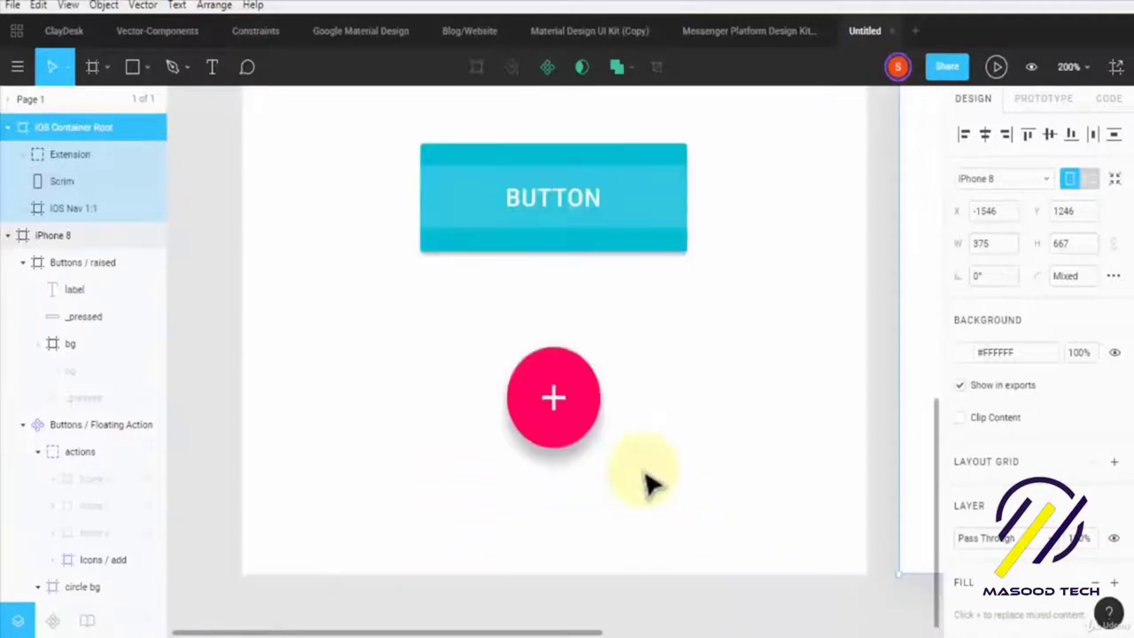
{"action": "scroll", "coordinate": [645, 481], "scroll_direction": "down", "scroll_amount": 2}
{"action": "left_click_drag", "start_coordinate": [572, 636], "coordinate": [871, 635]}
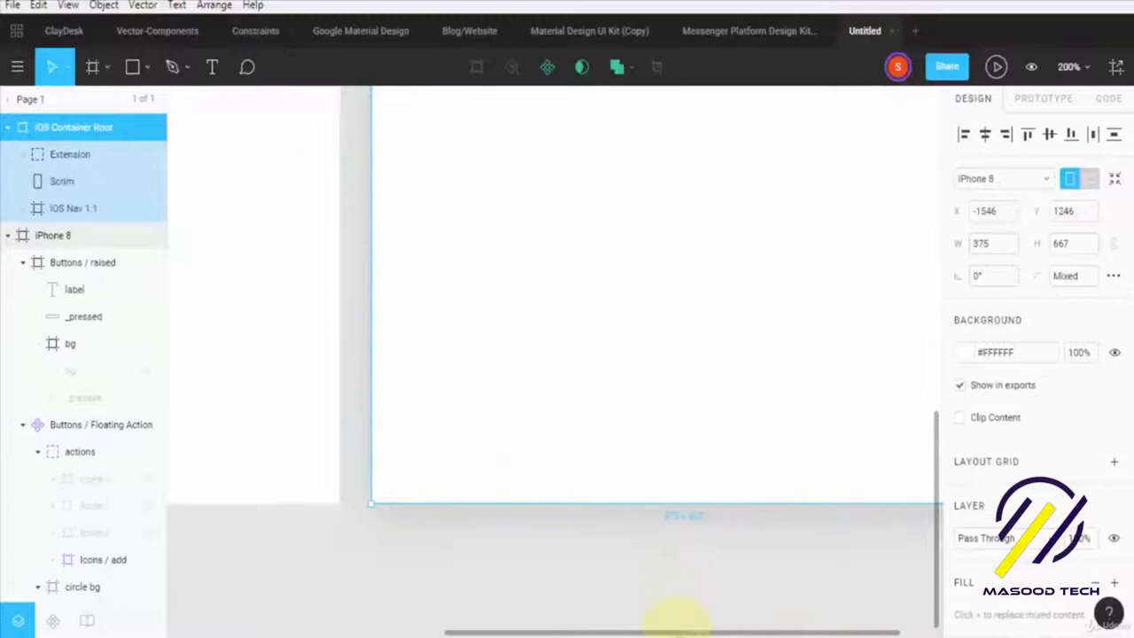
{"action": "left_click_drag", "start_coordinate": [675, 635], "coordinate": [480, 634]}
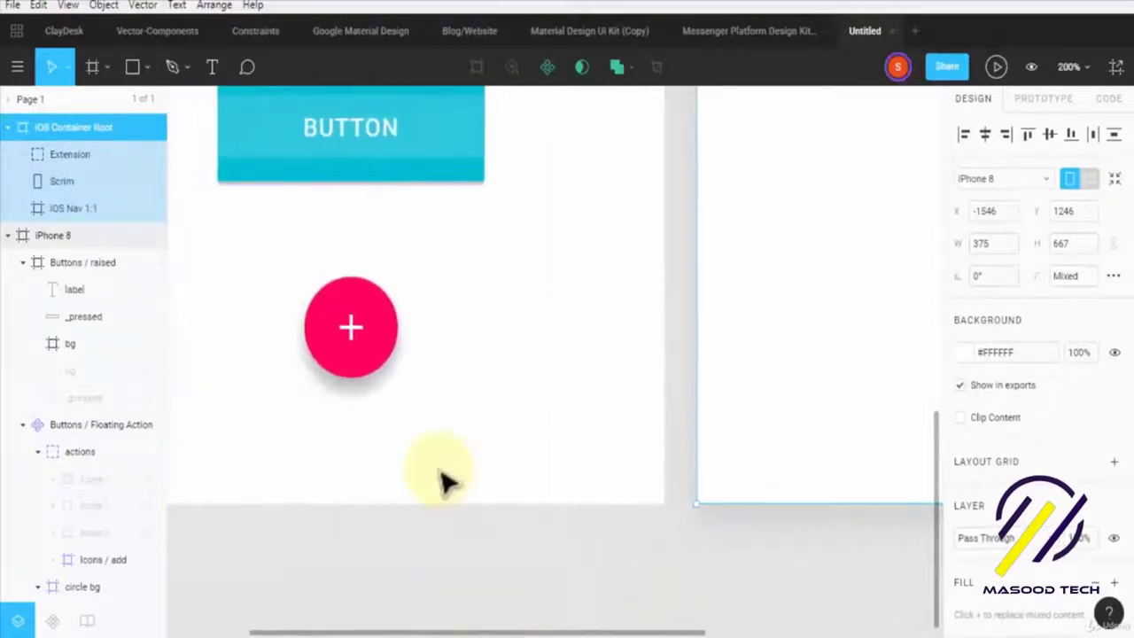
{"action": "left_click", "coordinate": [345, 563]}
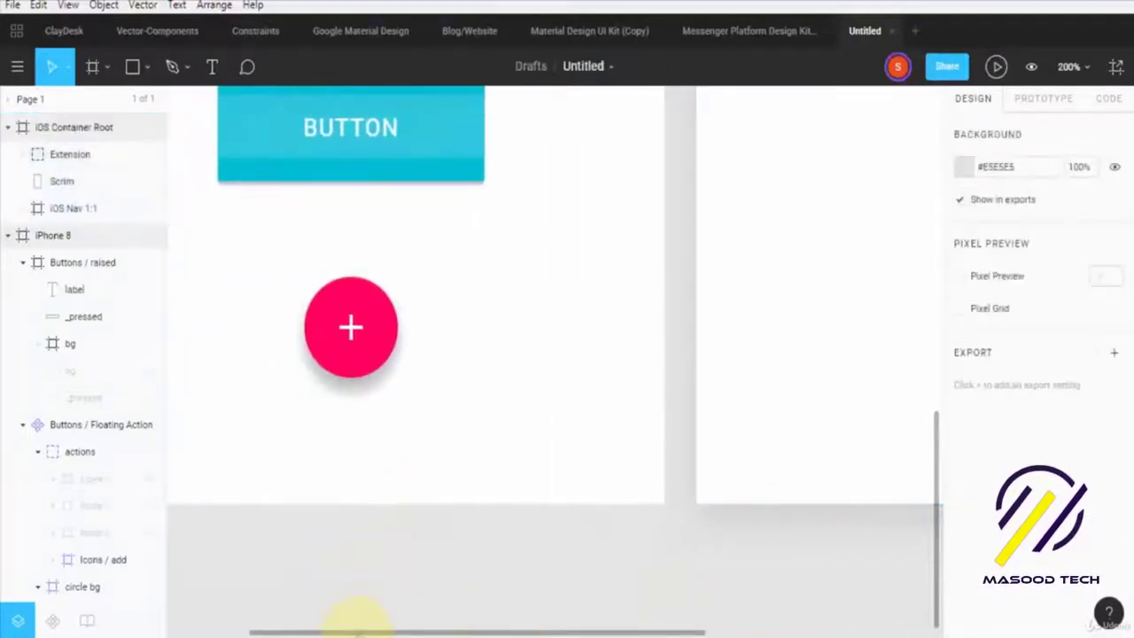
{"action": "left_click_drag", "start_coordinate": [359, 634], "coordinate": [282, 635]}
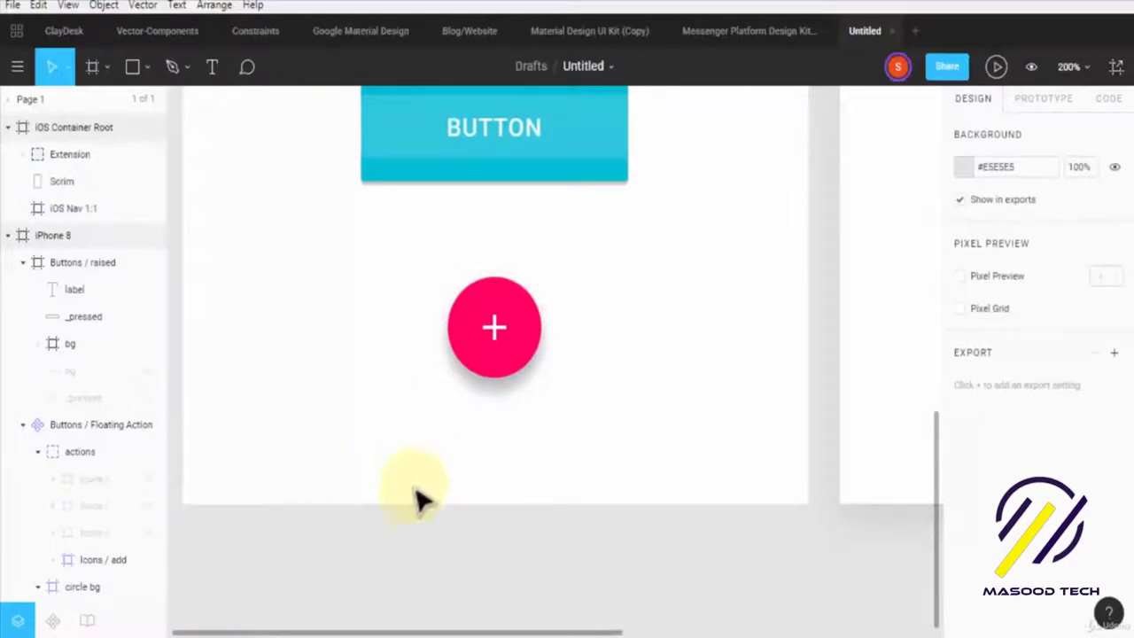
Select the iOS Container Root and then the iPhone 8 frame in the layers list
{"action": "left_click", "coordinate": [54, 129]}
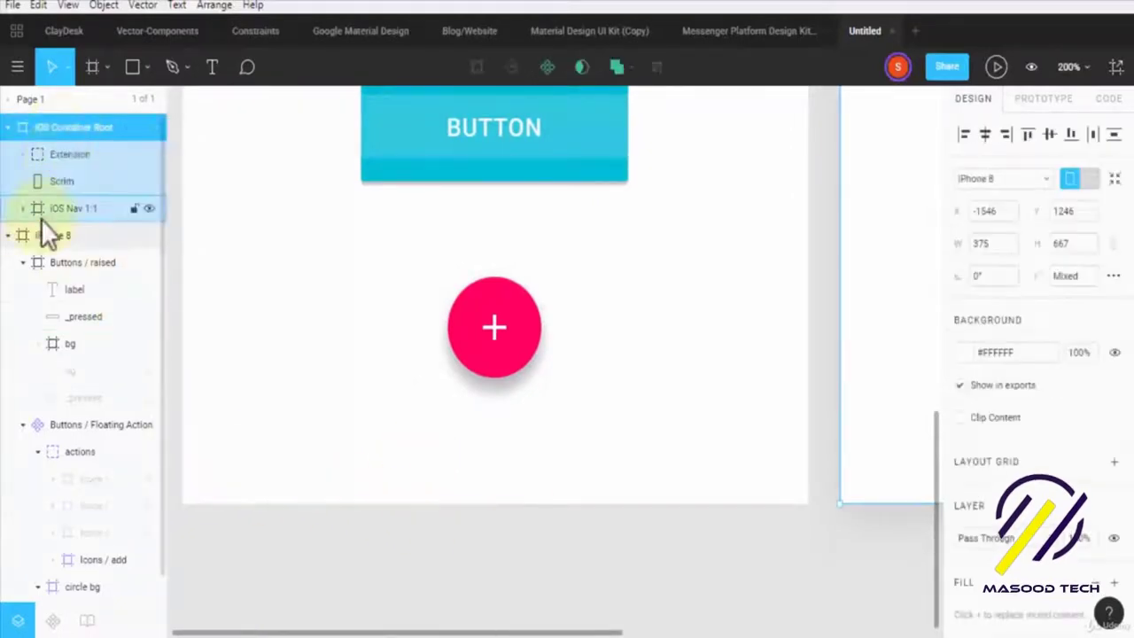
{"action": "left_click", "coordinate": [55, 237]}
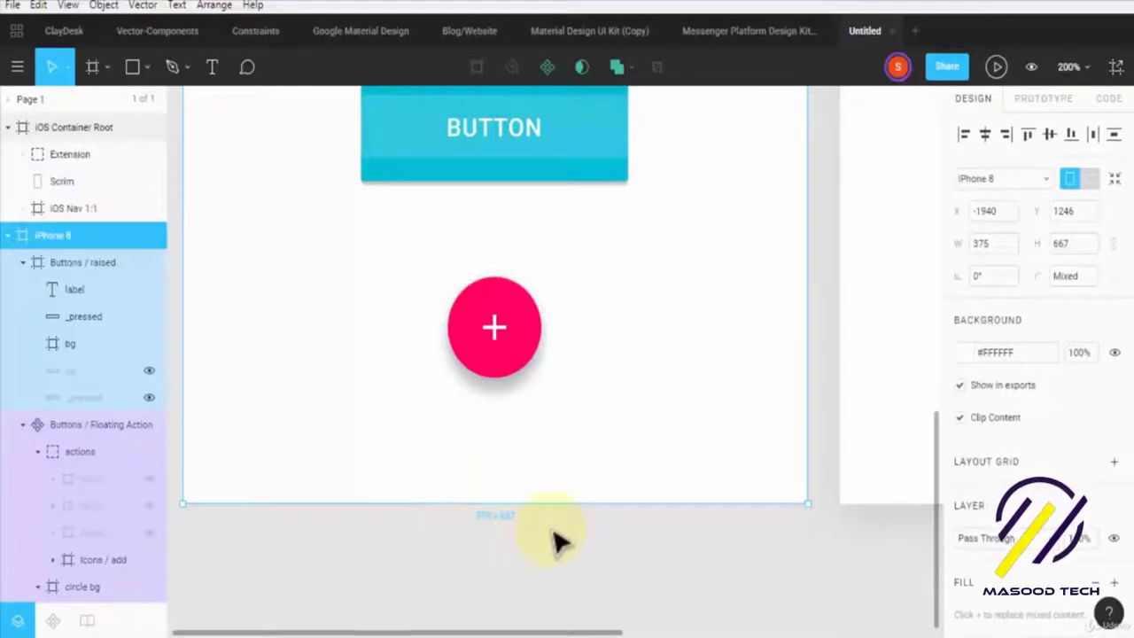
{"action": "scroll", "coordinate": [554, 514], "scroll_direction": "down", "scroll_amount": 3}
{"action": "scroll", "coordinate": [576, 585], "scroll_direction": "down", "scroll_amount": 3}
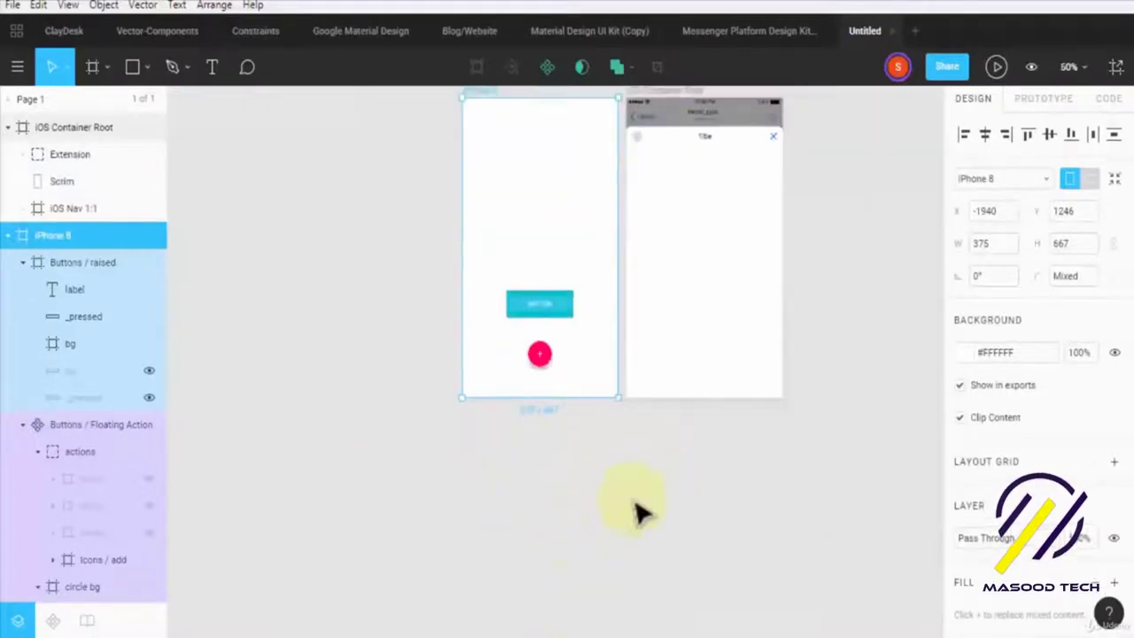
{"action": "scroll", "coordinate": [908, 403], "scroll_direction": "up", "scroll_amount": 2}
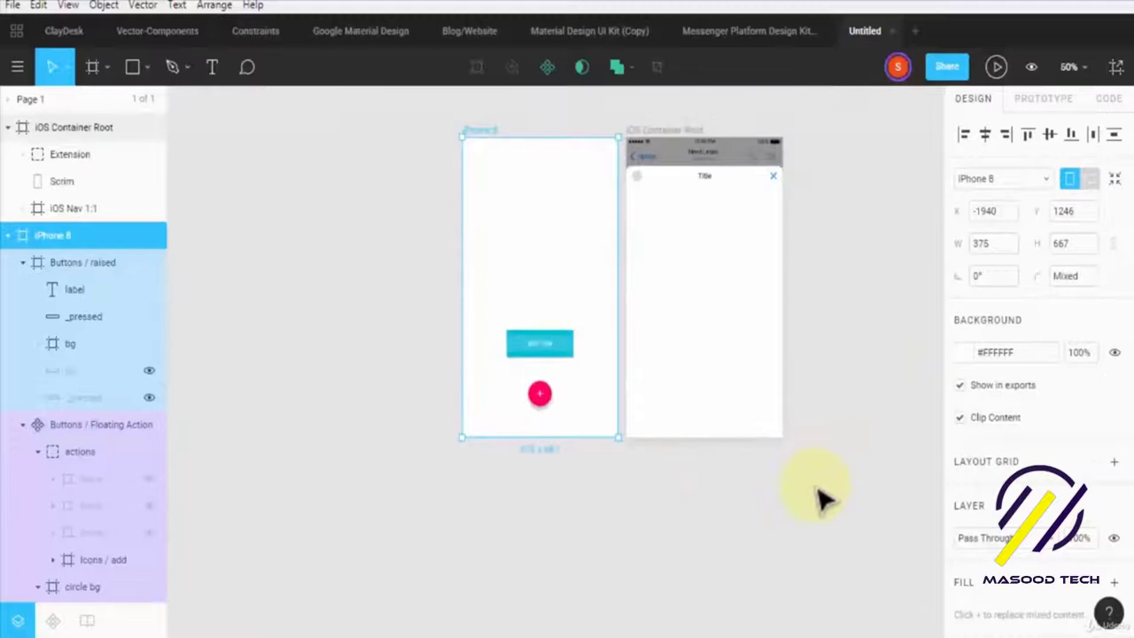
At 100% zoom, select the whole iOS Container Root frame and delete it
{"action": "key", "text": "shift+0"}
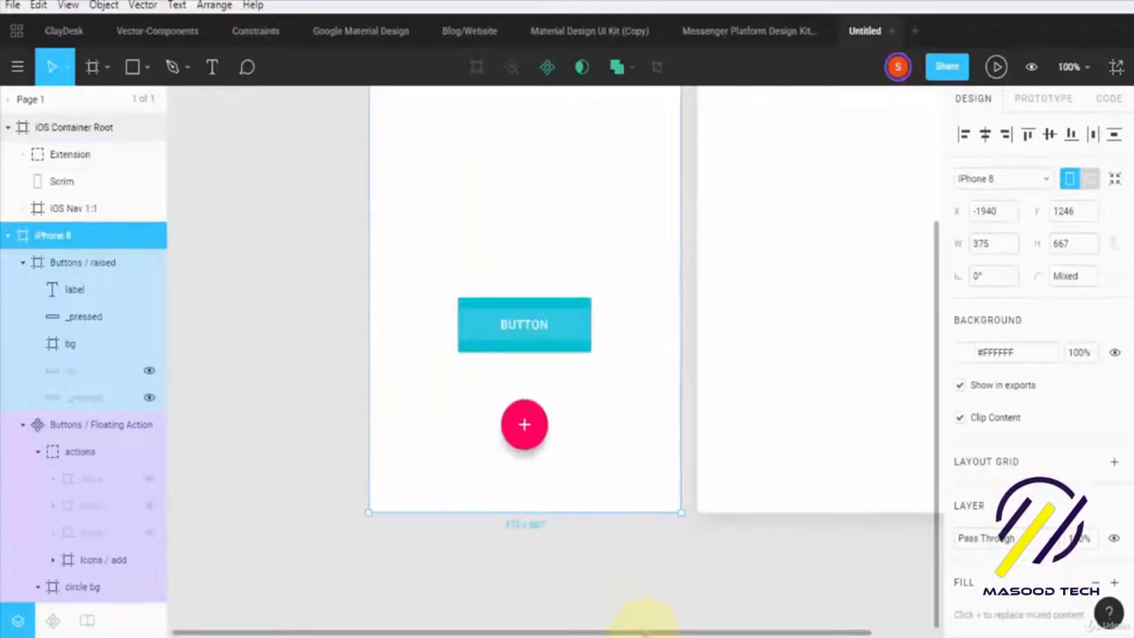
{"action": "left_click_drag", "start_coordinate": [651, 633], "coordinate": [772, 625]}
{"action": "scroll", "coordinate": [638, 562], "scroll_direction": "up", "scroll_amount": 2}
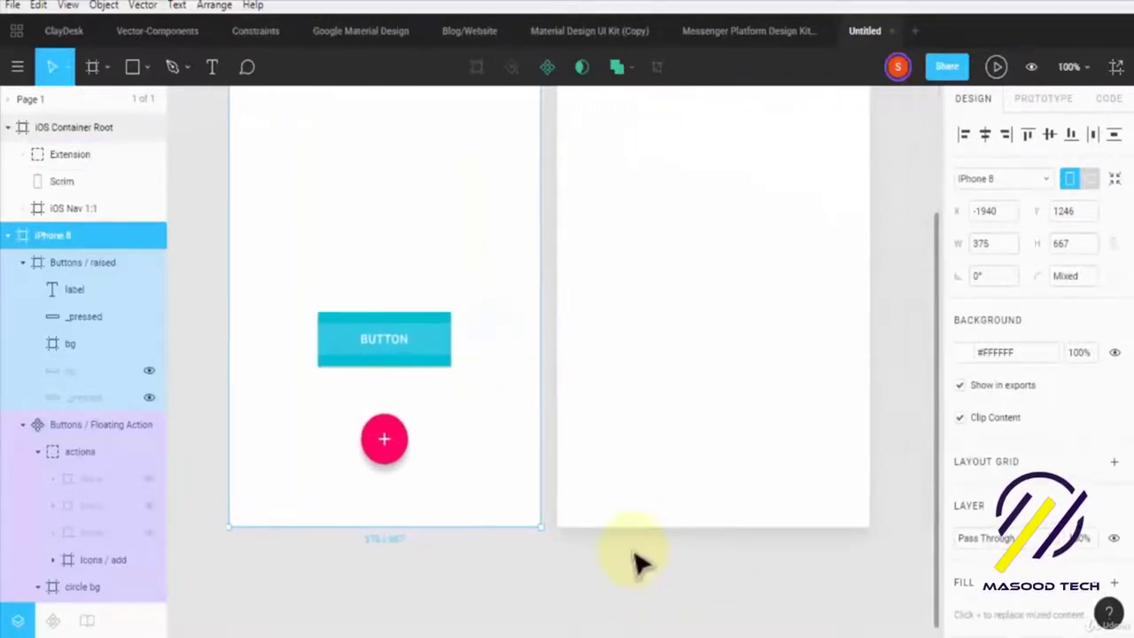
{"action": "scroll", "coordinate": [411, 392], "scroll_direction": "up", "scroll_amount": 6}
{"action": "left_click", "coordinate": [689, 314]}
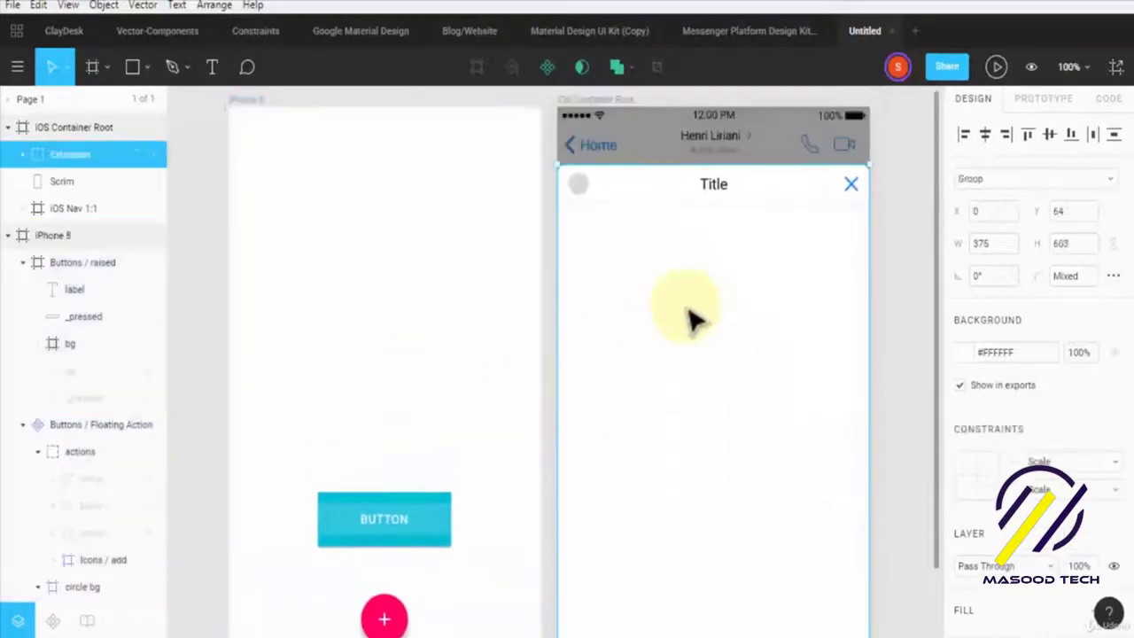
{"action": "left_click", "coordinate": [64, 130]}
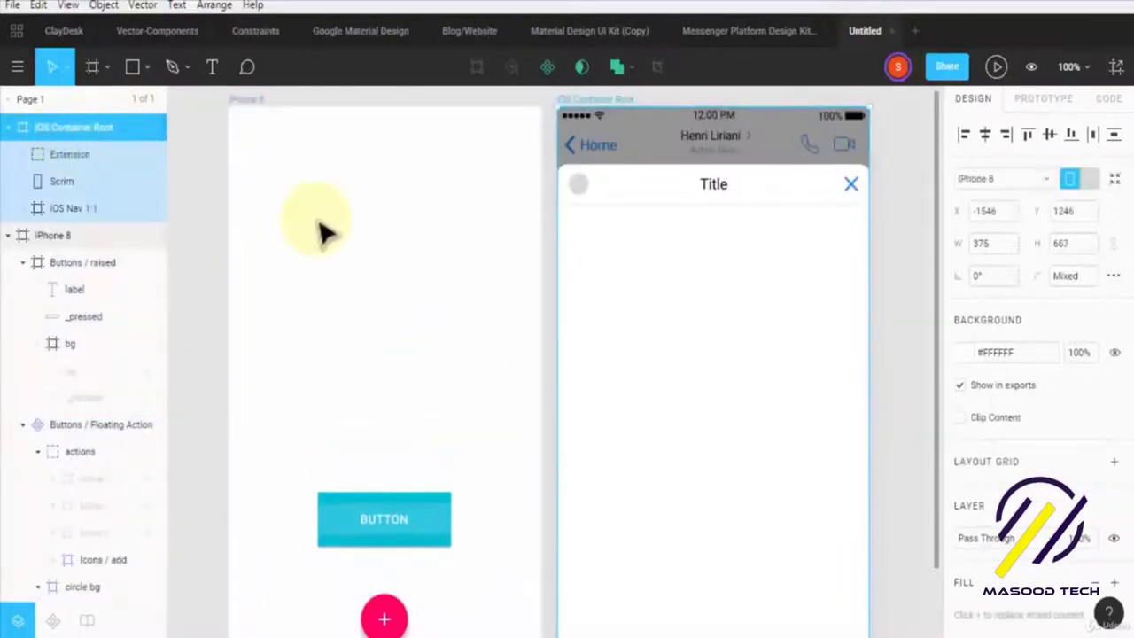
{"action": "key", "text": "Delete"}
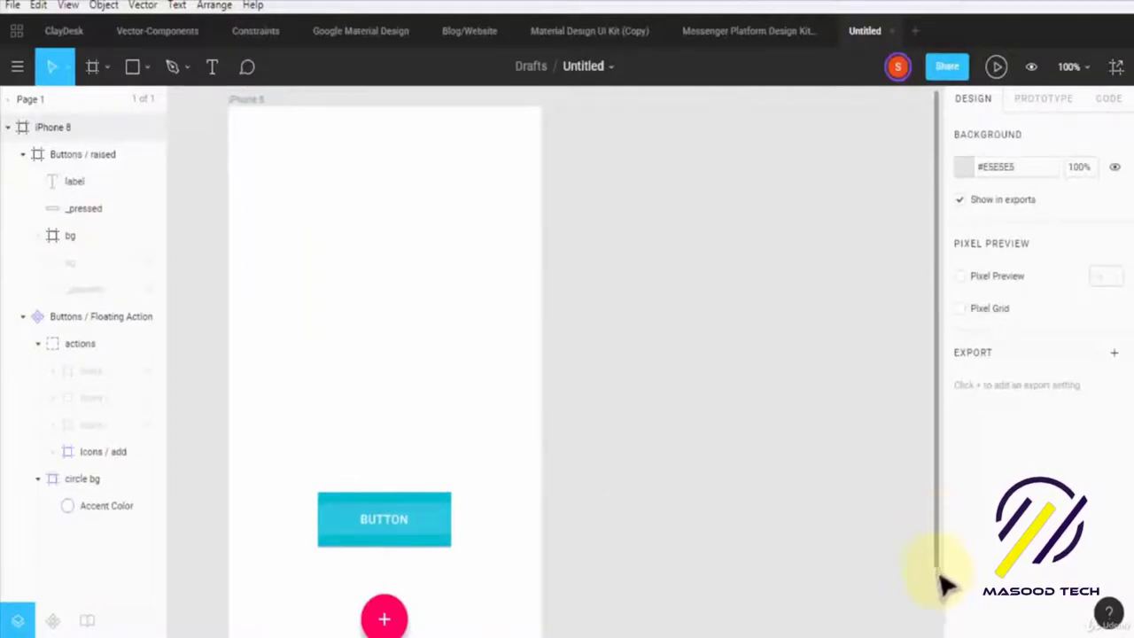
Use Place Image from the shape tools to load the gradient background JPG
{"action": "left_click_drag", "start_coordinate": [944, 584], "coordinate": [950, 621]}
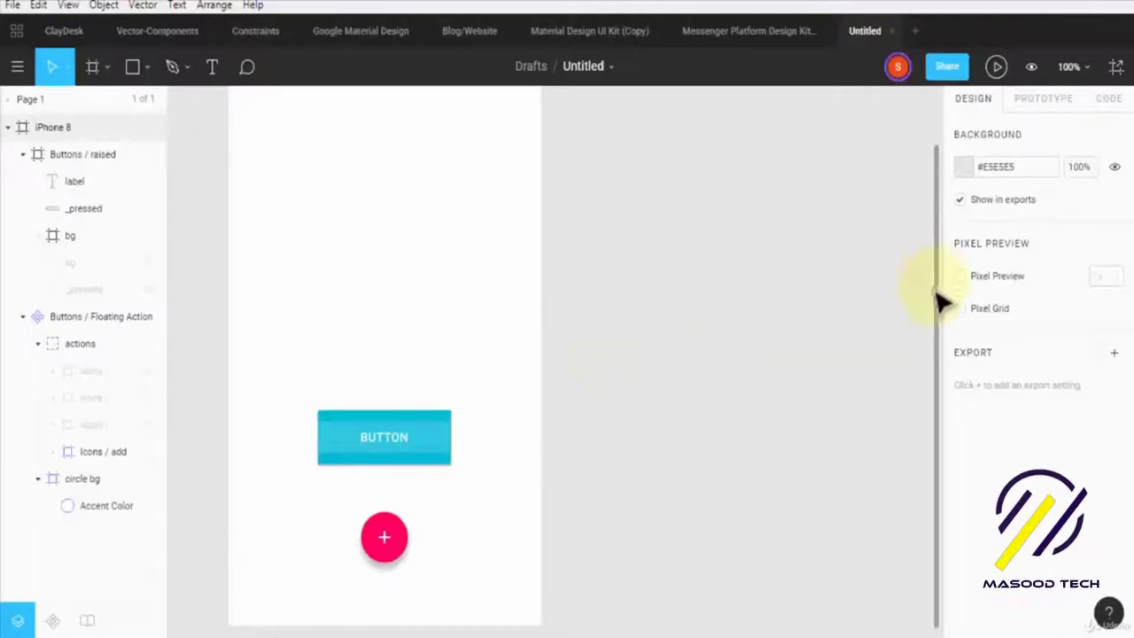
{"action": "left_click_drag", "start_coordinate": [945, 304], "coordinate": [935, 226]}
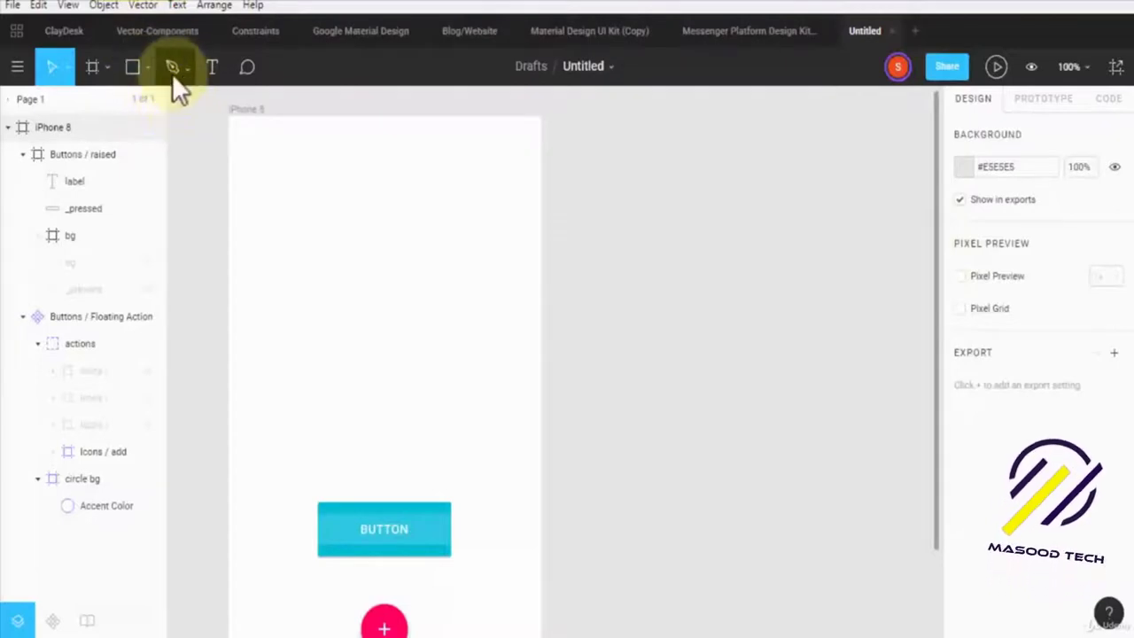
{"action": "left_click", "coordinate": [150, 70]}
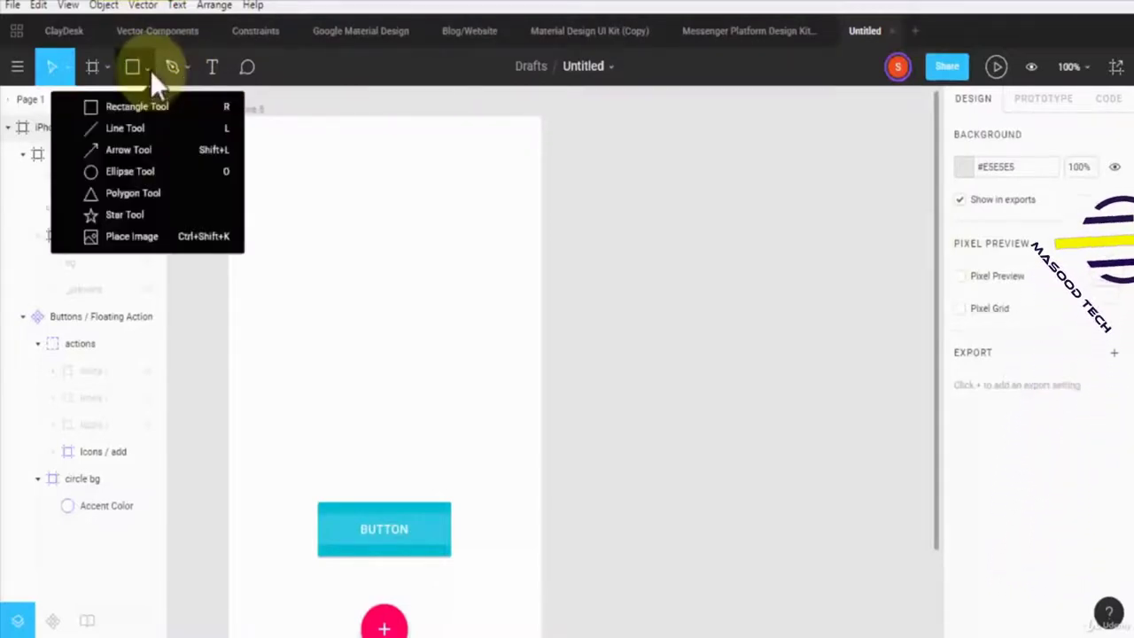
{"action": "left_click", "coordinate": [199, 238]}
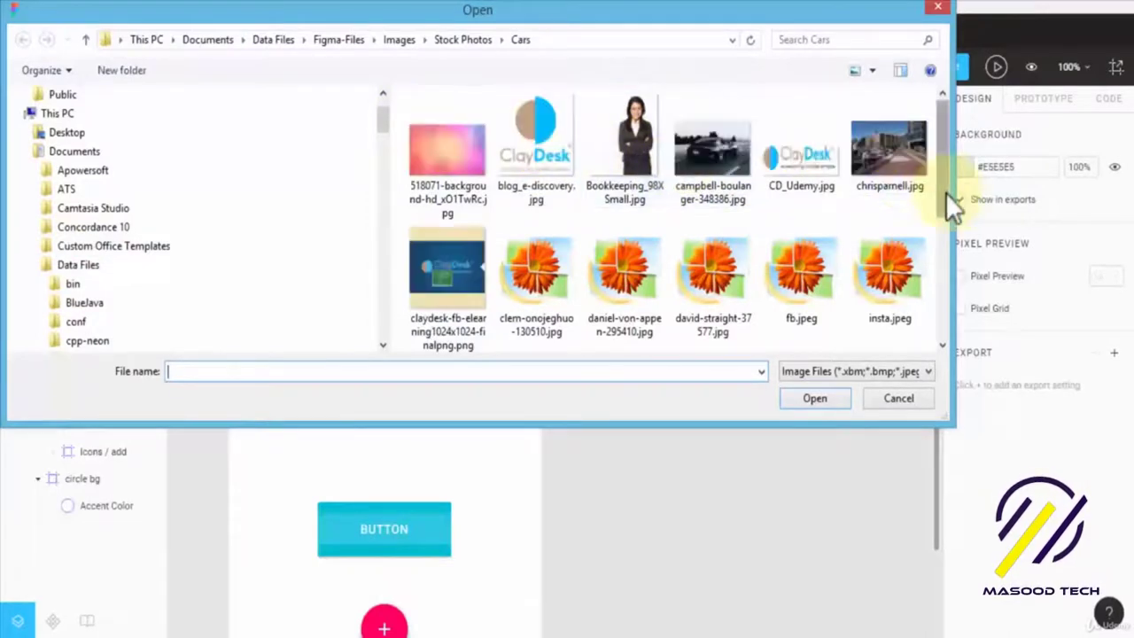
{"action": "mouse_move", "coordinate": [945, 192]}
{"action": "left_mouse_down"}
{"action": "mouse_move", "coordinate": [949, 279]}
{"action": "mouse_move", "coordinate": [938, 200]}
{"action": "left_mouse_up"}
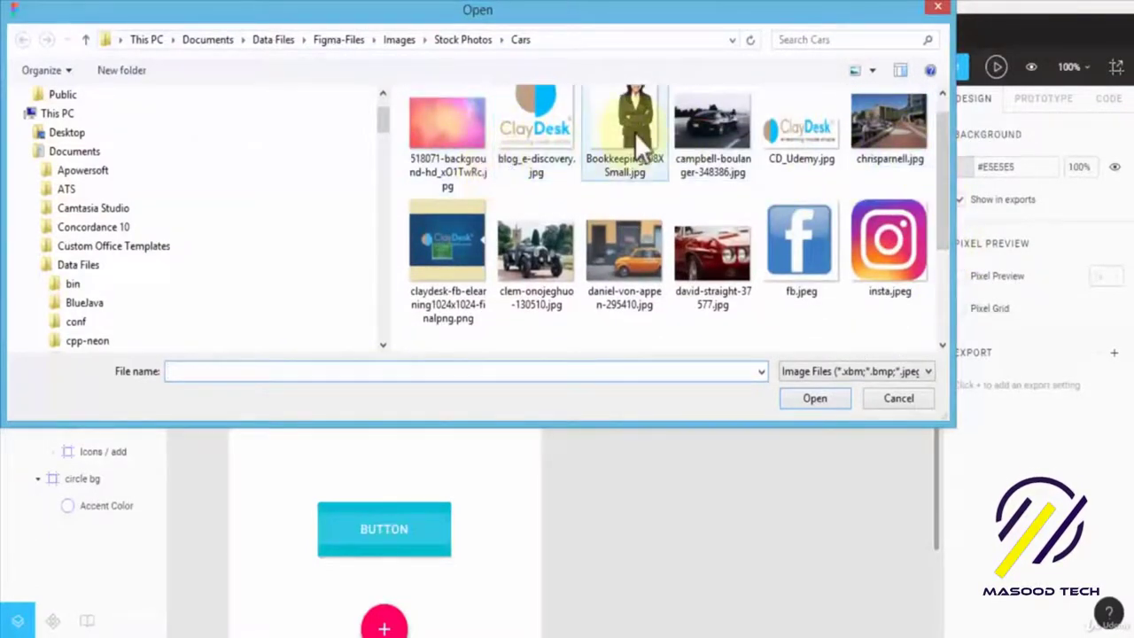
{"action": "double_click", "coordinate": [432, 126]}
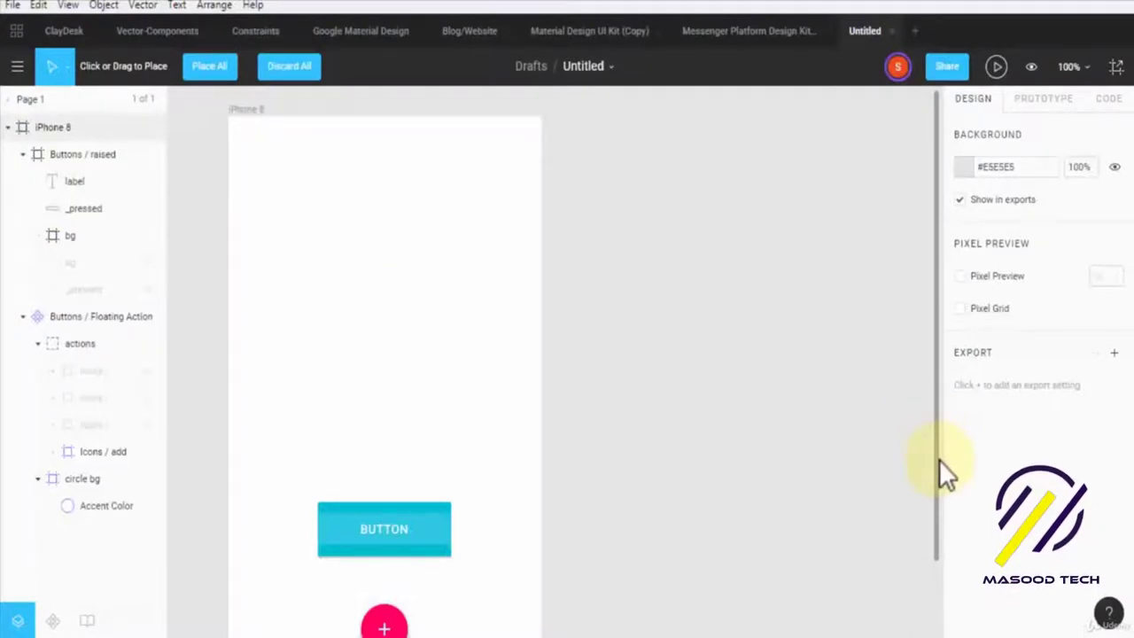
Place the gradient image at the top of the iPhone 8 frame, sized 375 × 449 above the buttons
{"action": "scroll", "coordinate": [940, 458], "scroll_direction": "down", "scroll_amount": 1}
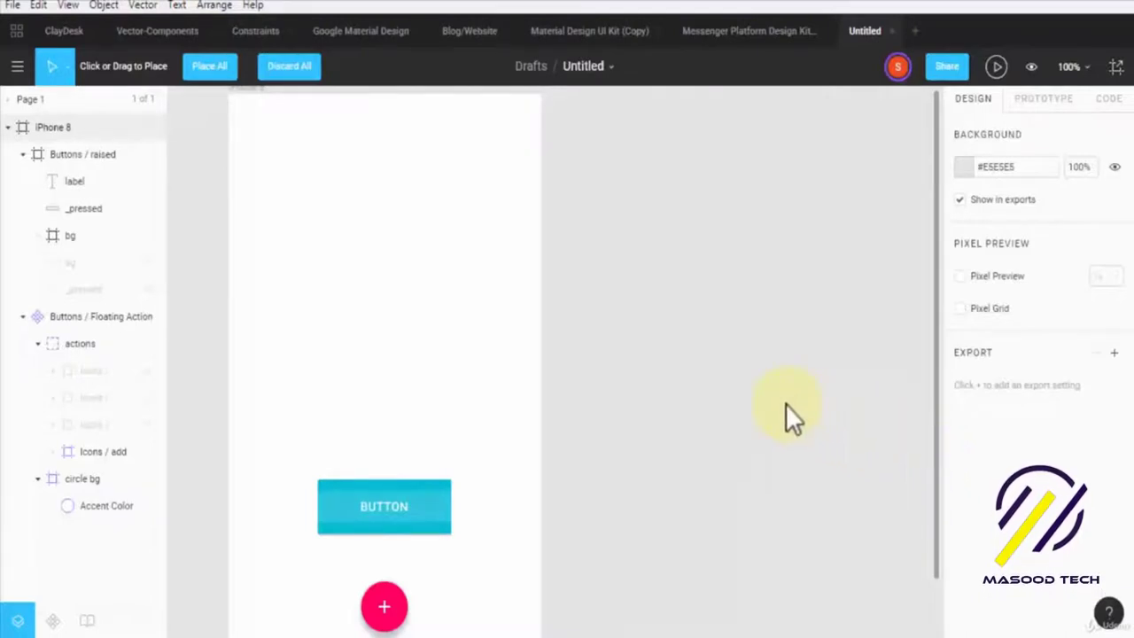
{"action": "left_click", "coordinate": [318, 237]}
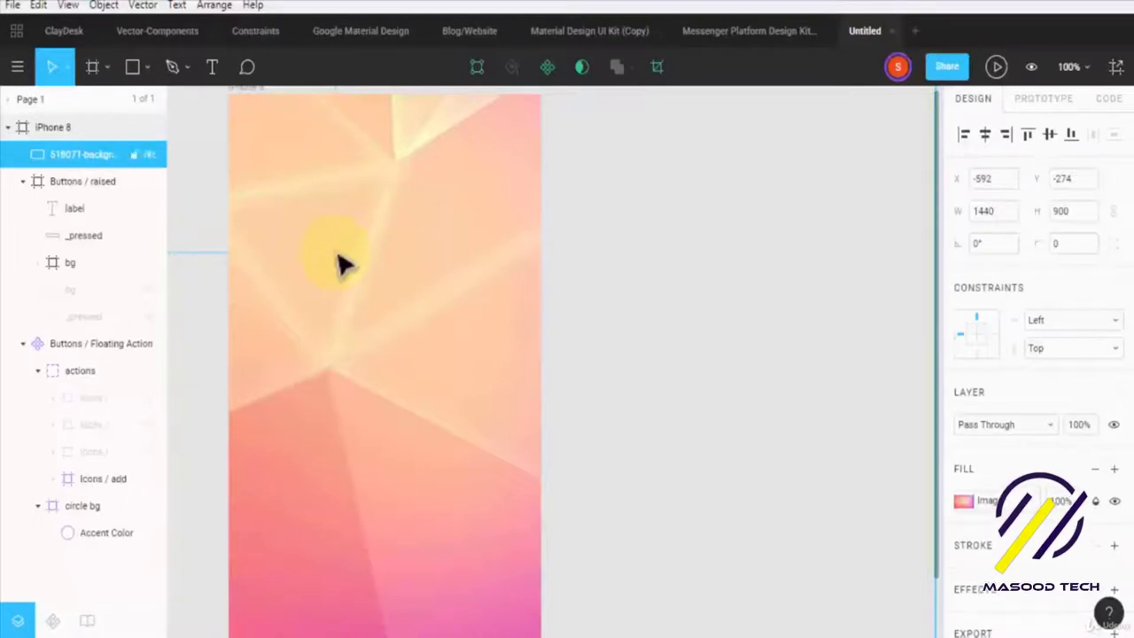
{"action": "key", "text": "minus"}
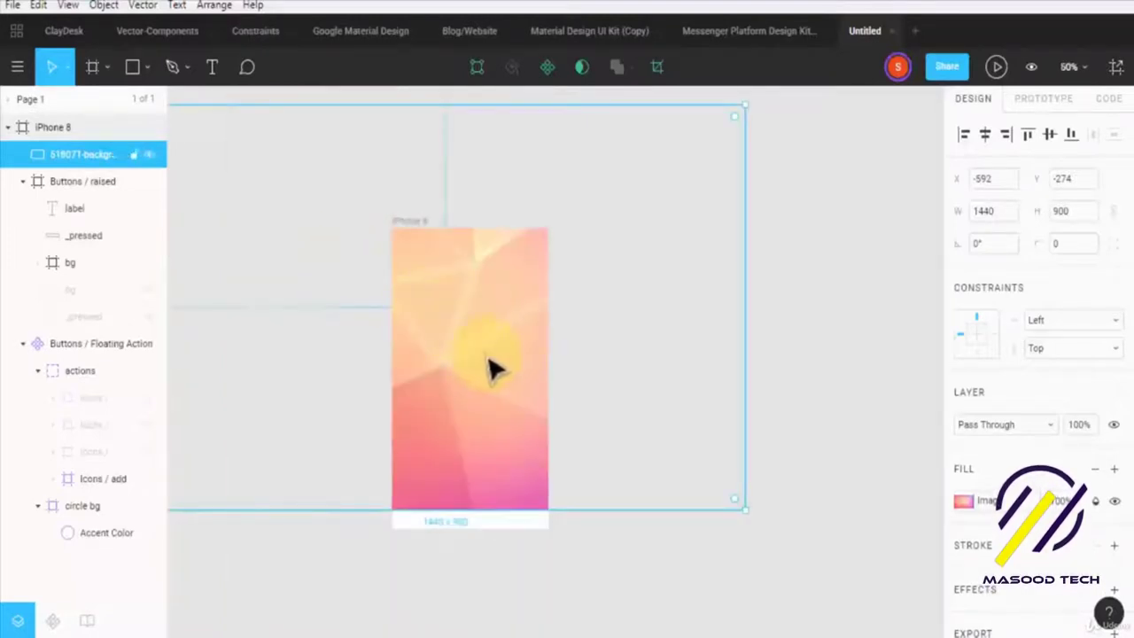
{"action": "left_click_drag", "start_coordinate": [744, 510], "coordinate": [528, 434]}
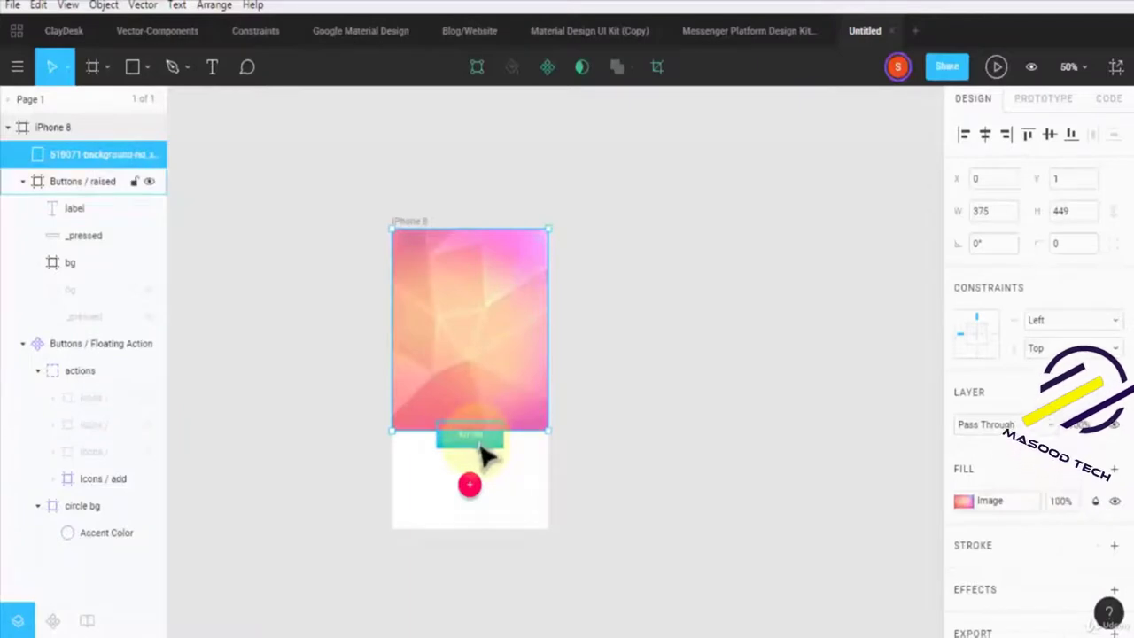
Bring the raised button to the front and delete the floating action button
{"action": "right_click", "coordinate": [485, 455]}
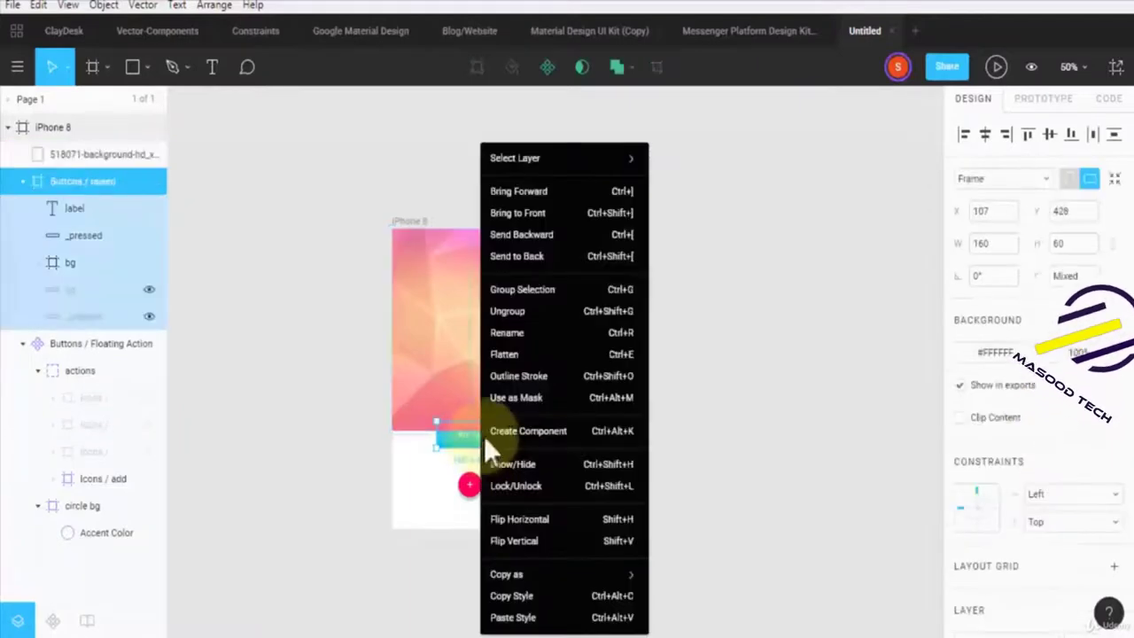
{"action": "left_click", "coordinate": [536, 213]}
{"action": "left_click", "coordinate": [470, 486]}
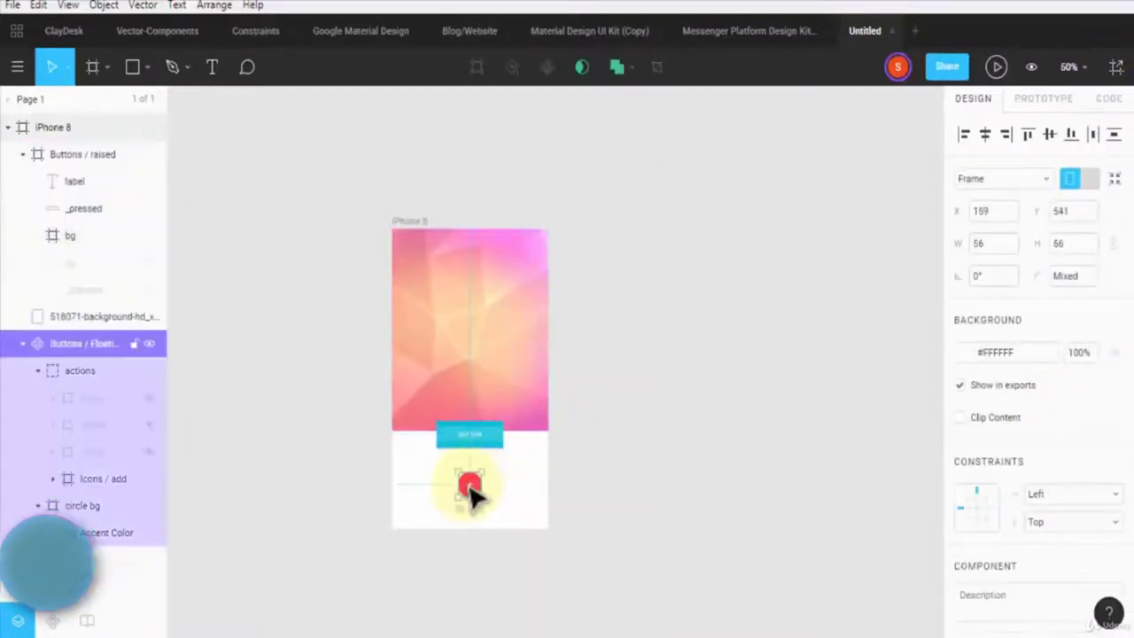
{"action": "key", "text": "Delete"}
Stretch the background image down to the frame bottom, making it 375 × 656
{"action": "left_click", "coordinate": [519, 429]}
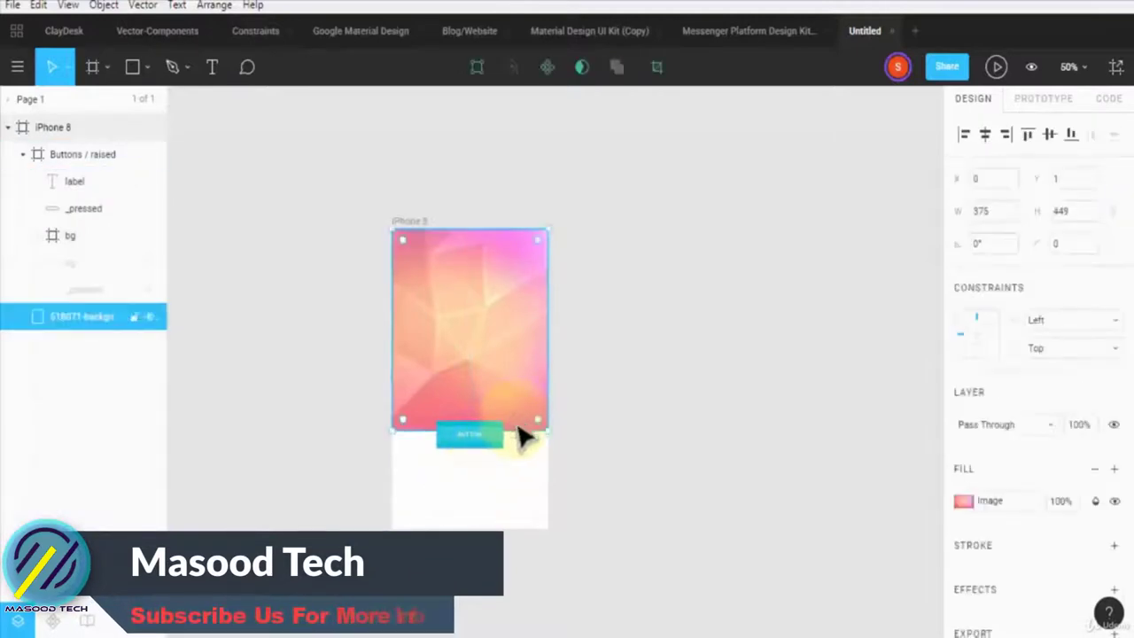
{"action": "left_click_drag", "start_coordinate": [519, 434], "coordinate": [529, 527]}
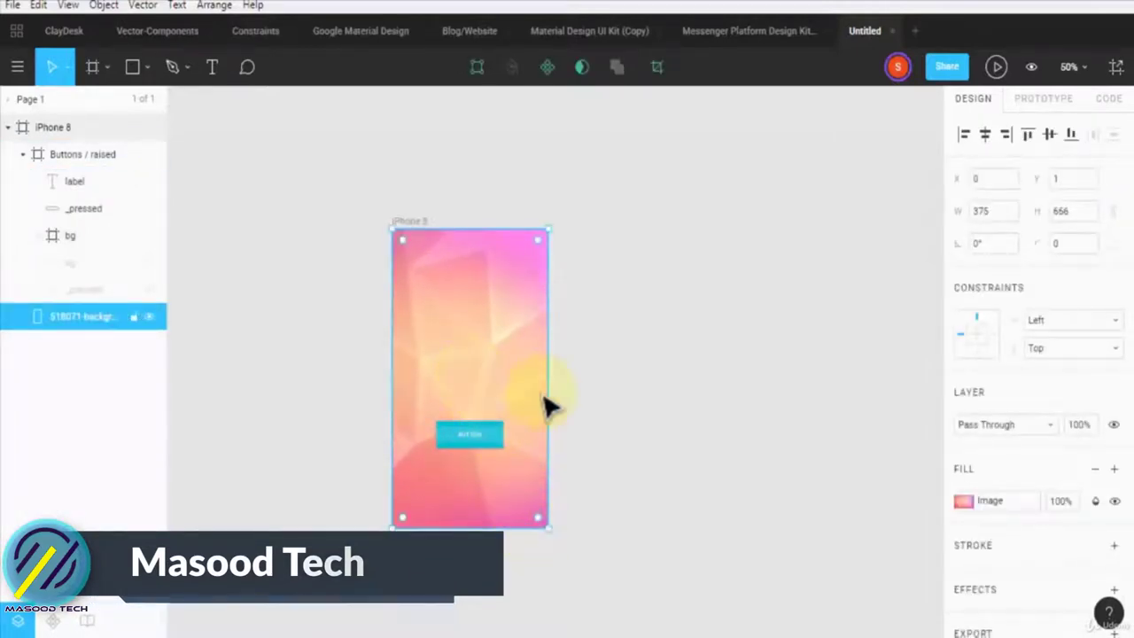
{"action": "key", "text": "shift+0"}
{"action": "scroll", "coordinate": [317, 374], "scroll_direction": "down", "scroll_amount": 2}
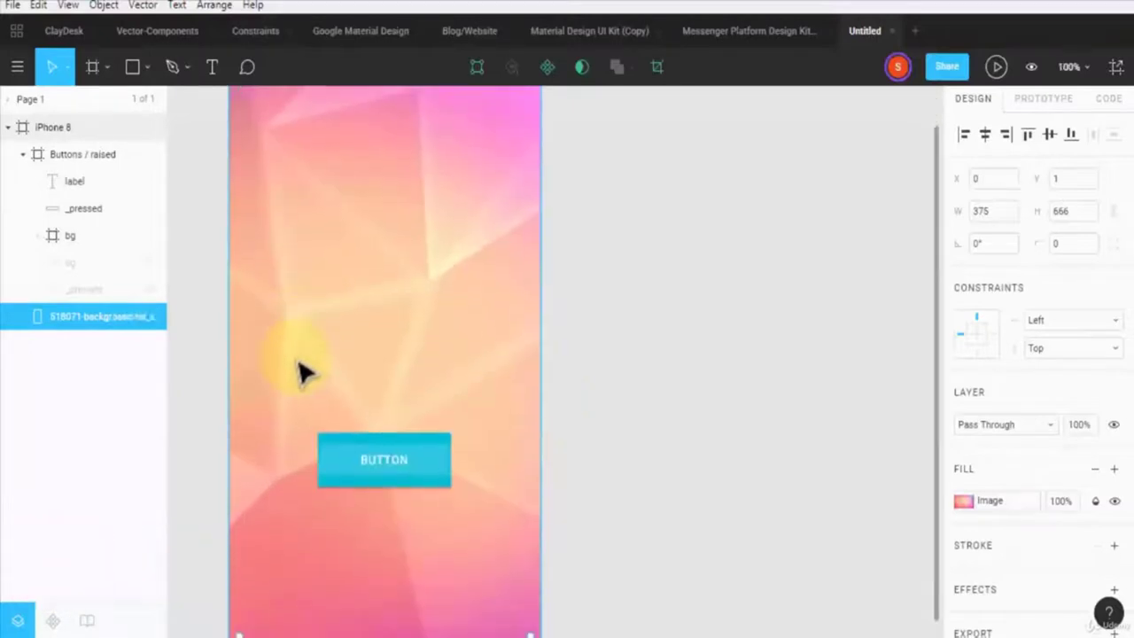
Move the cyan raised button lower in the frame and deselect it
{"action": "left_click", "coordinate": [354, 432]}
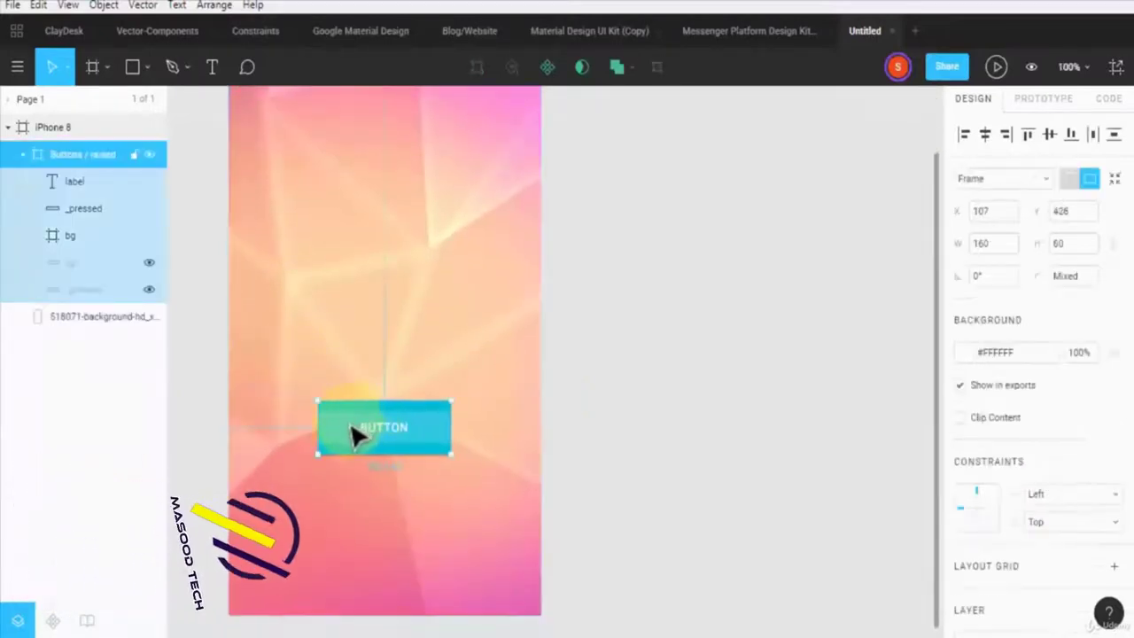
{"action": "left_click_drag", "start_coordinate": [354, 431], "coordinate": [354, 503]}
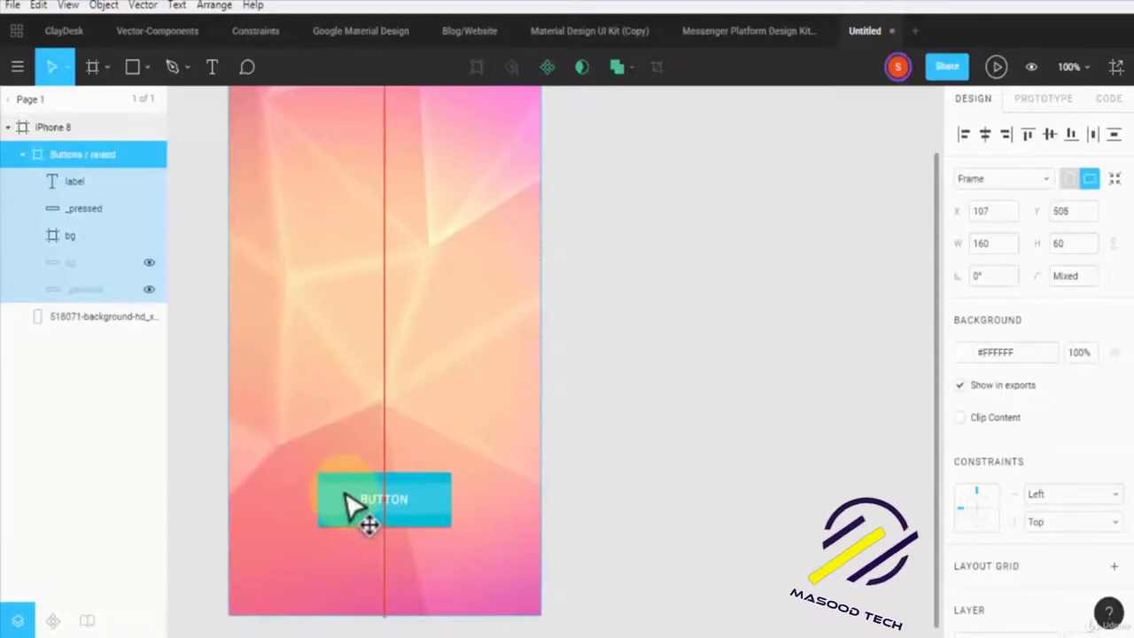
{"action": "left_click", "coordinate": [678, 333]}
{"action": "scroll", "coordinate": [678, 332], "scroll_direction": "up", "scroll_amount": 2}
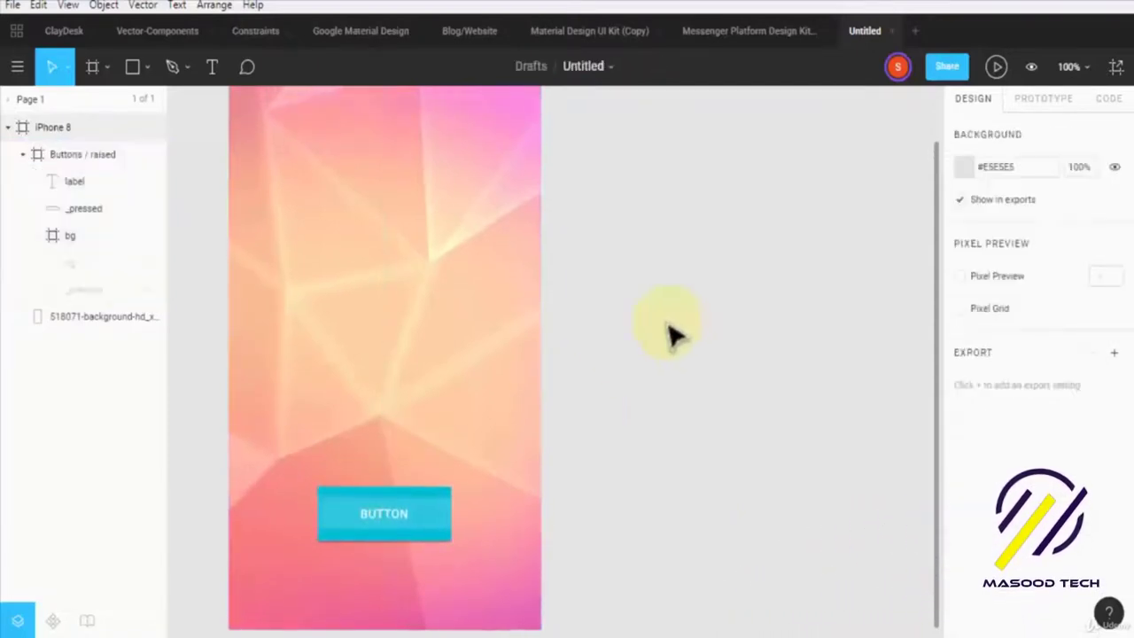
{"action": "scroll", "coordinate": [669, 333], "scroll_direction": "down", "scroll_amount": 1}
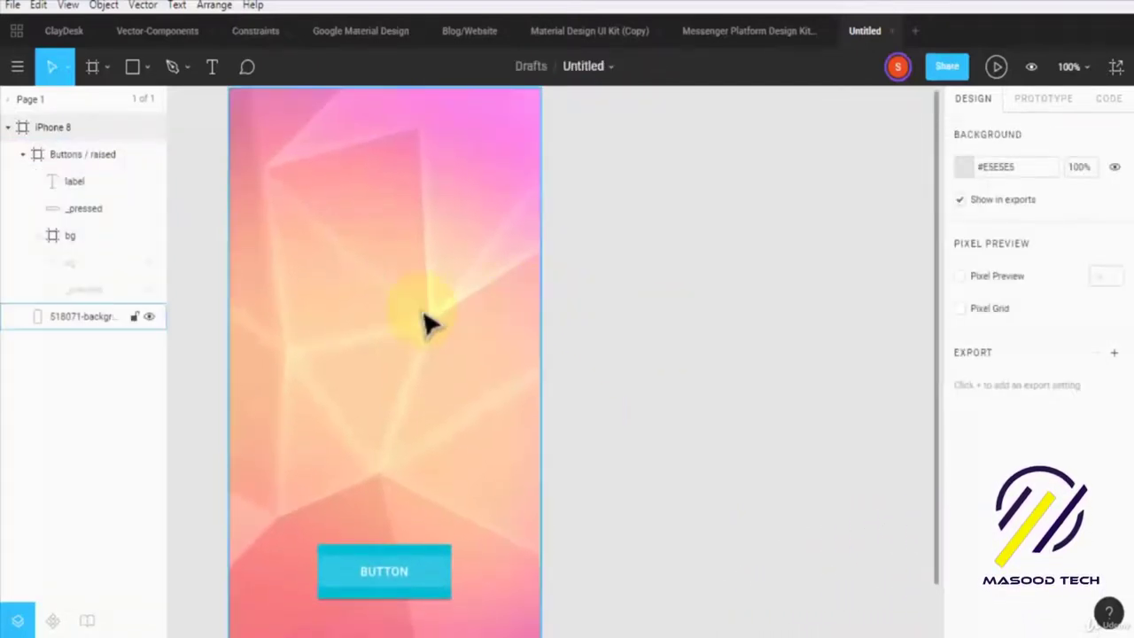
Place the blog_e-discovery.jpg logo image into the iPhone 8 frame
{"action": "left_click", "coordinate": [149, 69]}
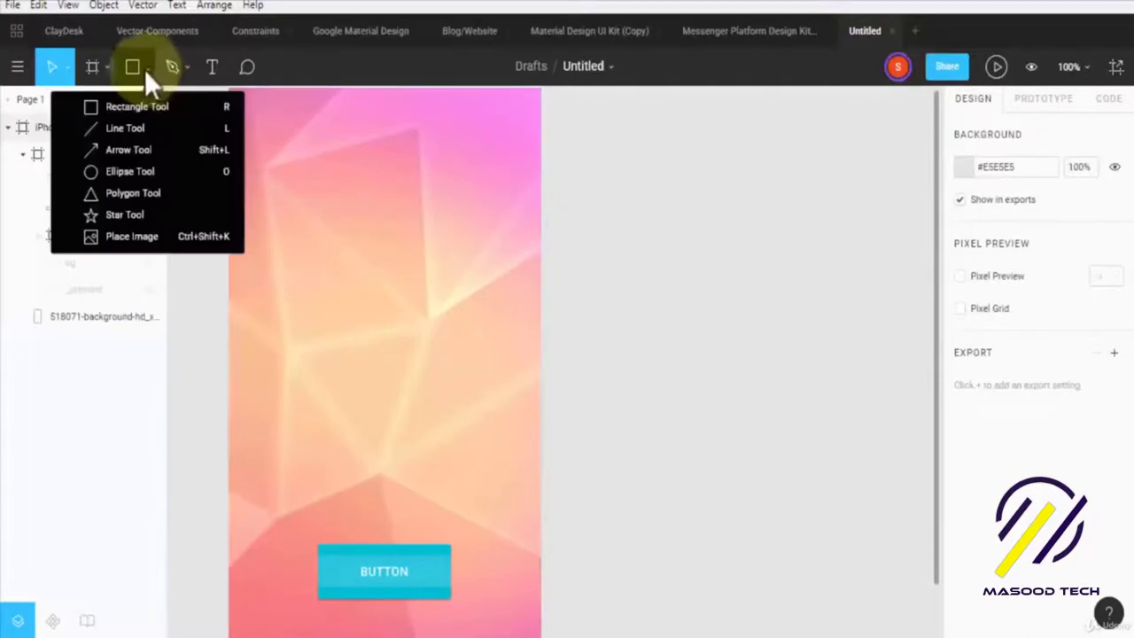
{"action": "left_click", "coordinate": [156, 236]}
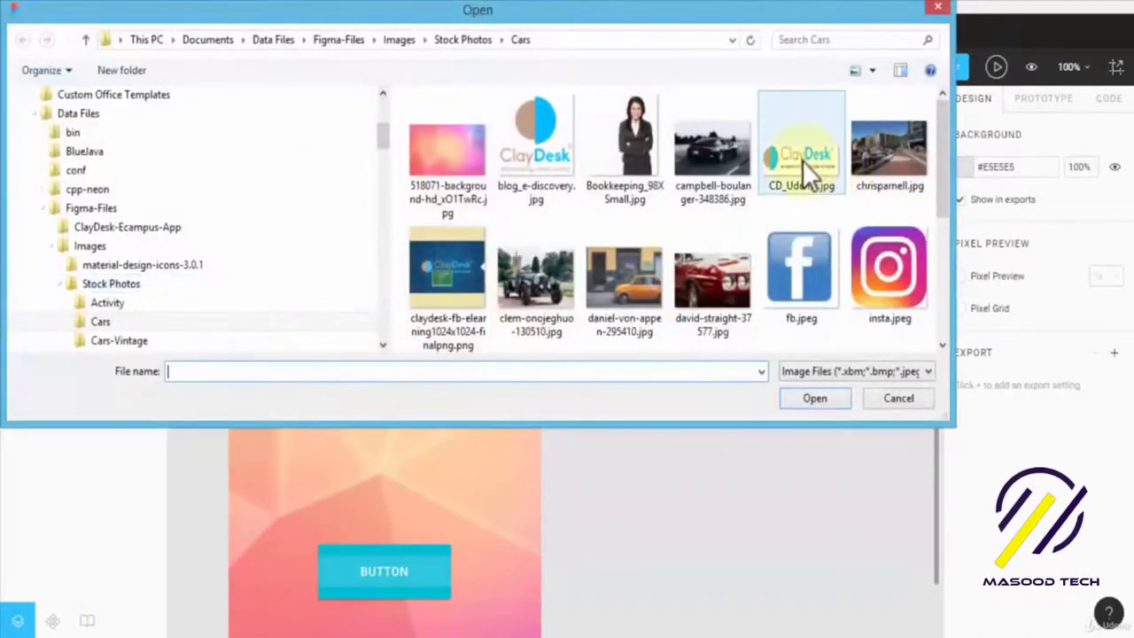
{"action": "mouse_move", "coordinate": [943, 176]}
{"action": "left_mouse_down"}
{"action": "mouse_move", "coordinate": [940, 282]}
{"action": "mouse_move", "coordinate": [936, 160]}
{"action": "left_mouse_up"}
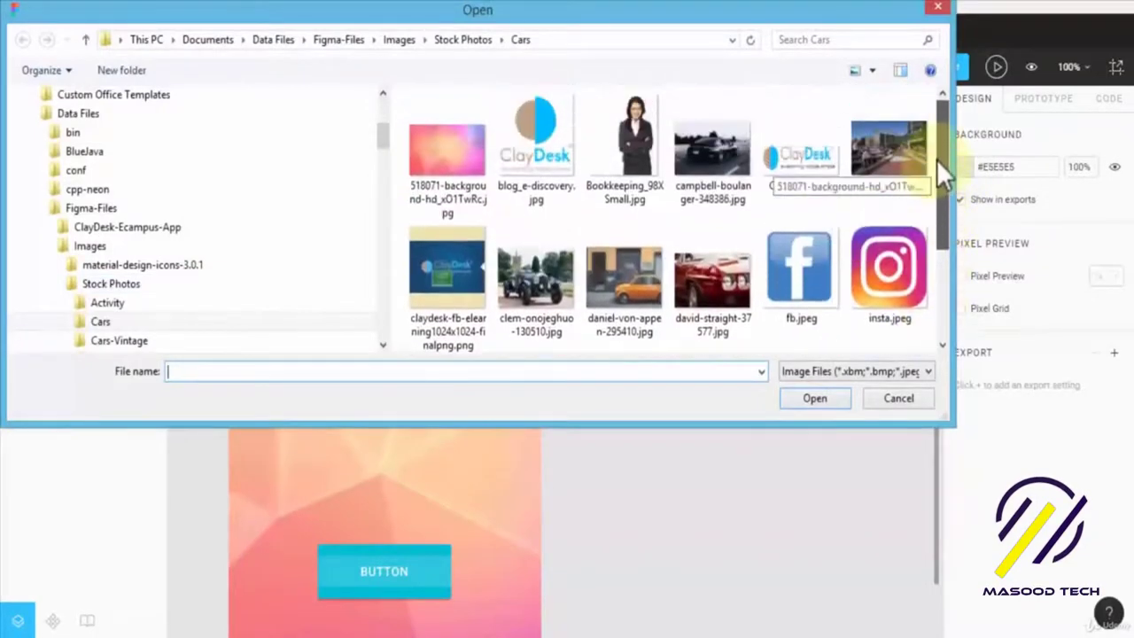
{"action": "double_click", "coordinate": [530, 163]}
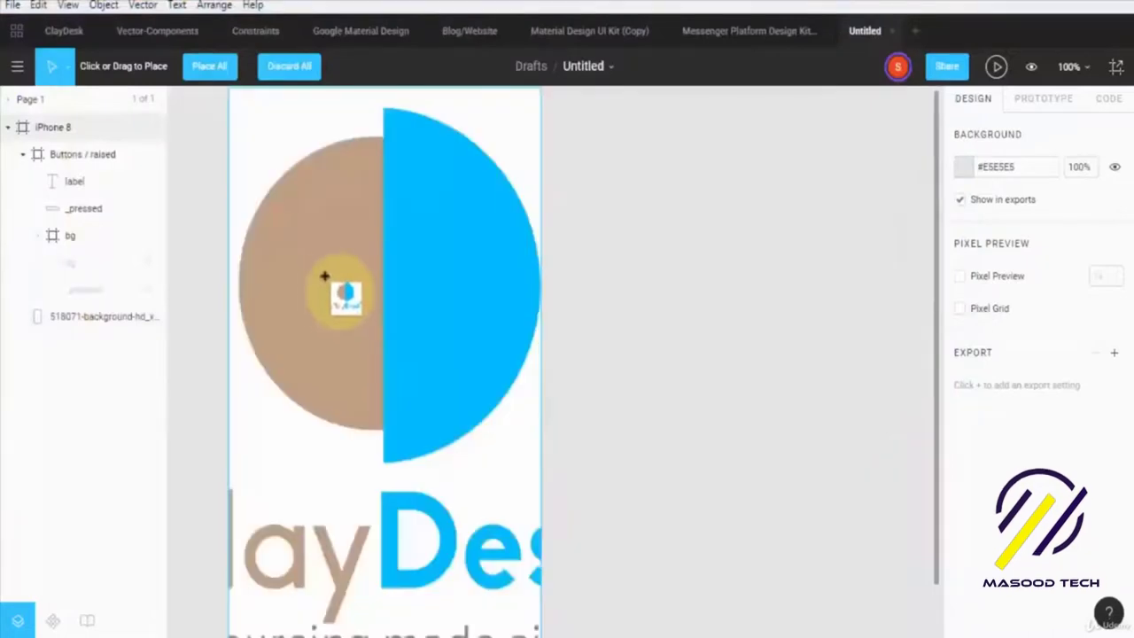
{"action": "left_click", "coordinate": [328, 271]}
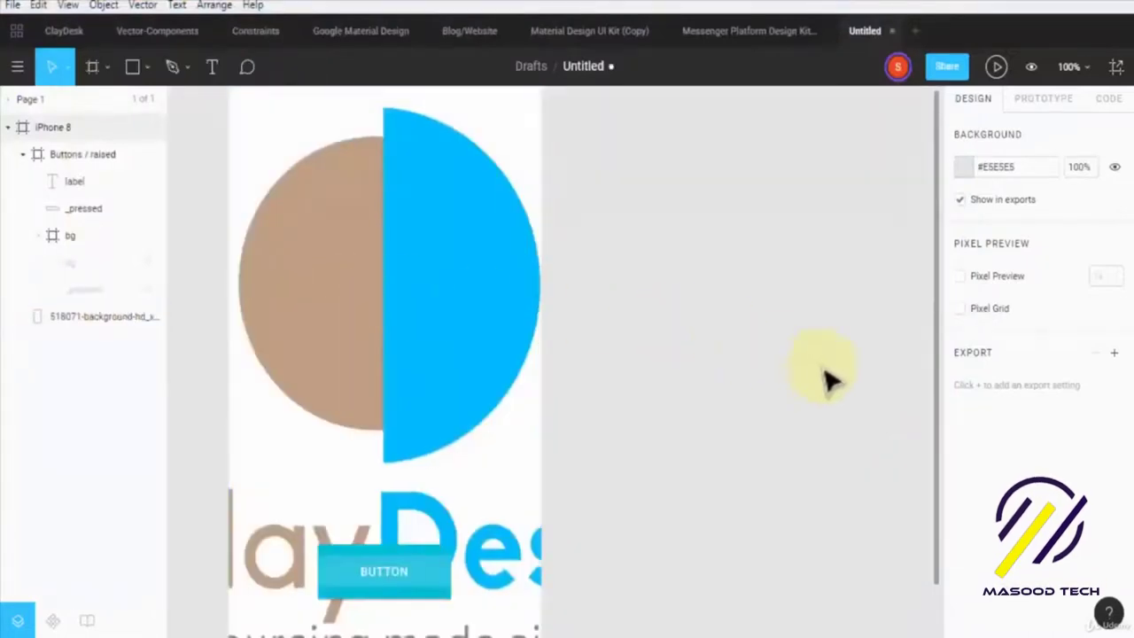
Set the logo fill to Crop mode and trim its bottom up to the circle emblem
{"action": "scroll", "coordinate": [734, 342], "scroll_direction": "up", "scroll_amount": 2}
{"action": "left_click", "coordinate": [253, 275]}
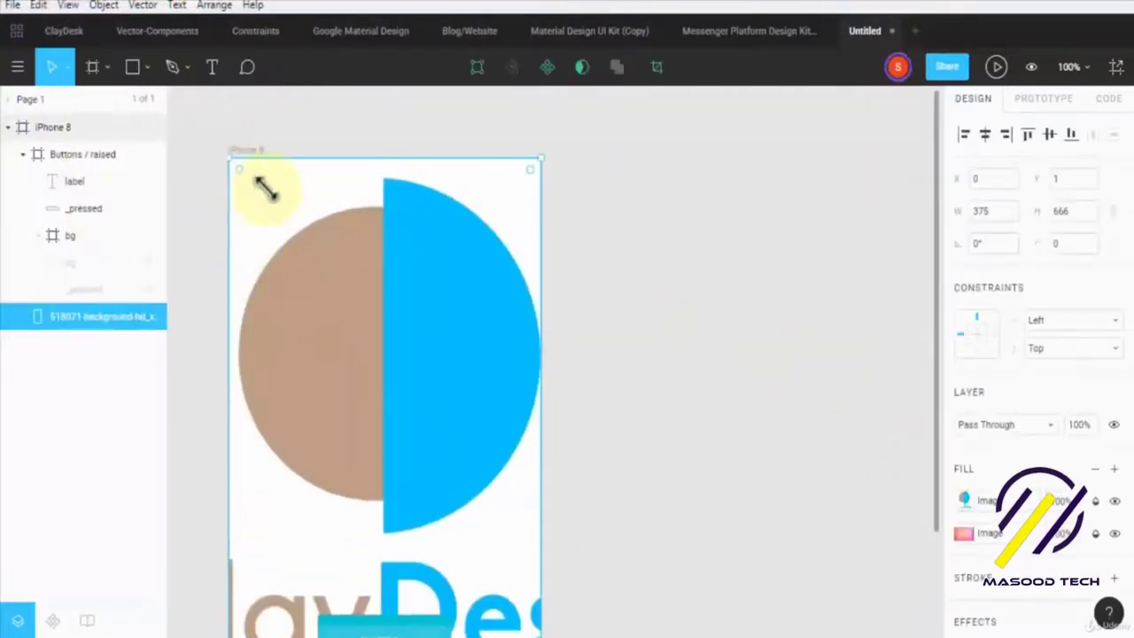
{"action": "scroll", "coordinate": [700, 337], "scroll_direction": "down", "scroll_amount": 5}
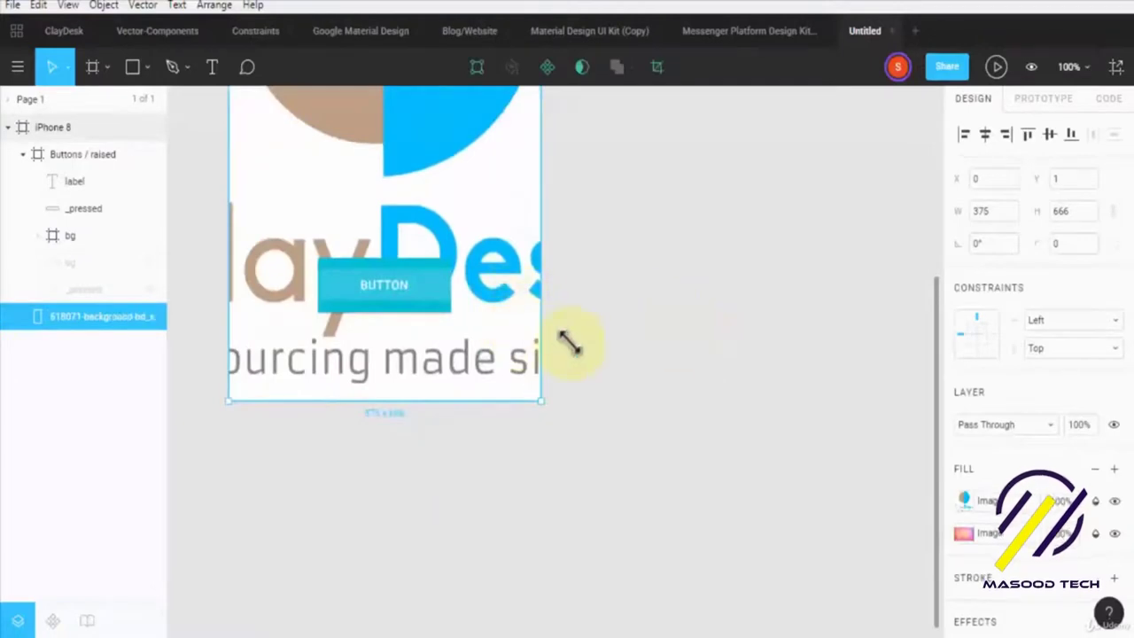
{"action": "scroll", "coordinate": [572, 344], "scroll_direction": "down", "scroll_amount": 3}
{"action": "scroll", "coordinate": [567, 355], "scroll_direction": "up", "scroll_amount": 3}
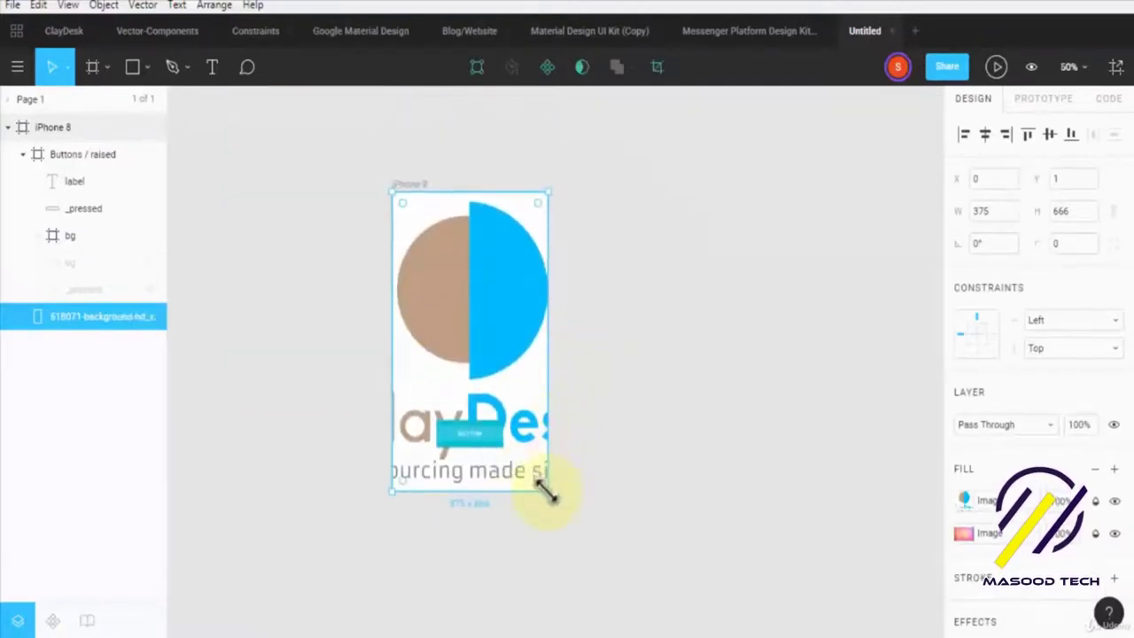
{"action": "double_click", "coordinate": [499, 291]}
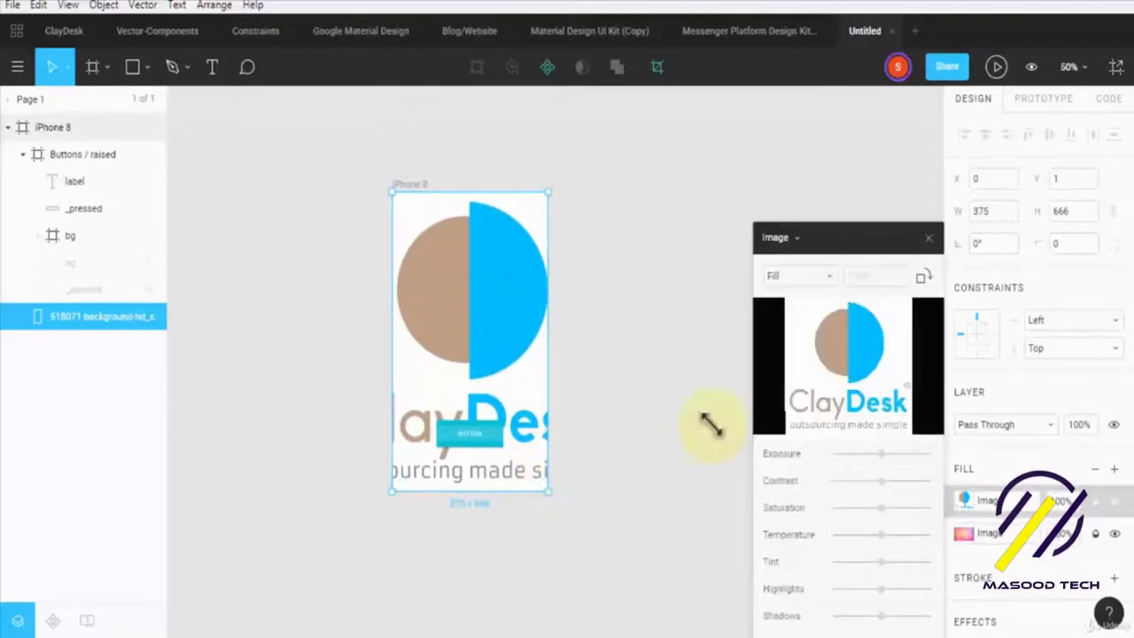
{"action": "left_click", "coordinate": [792, 274]}
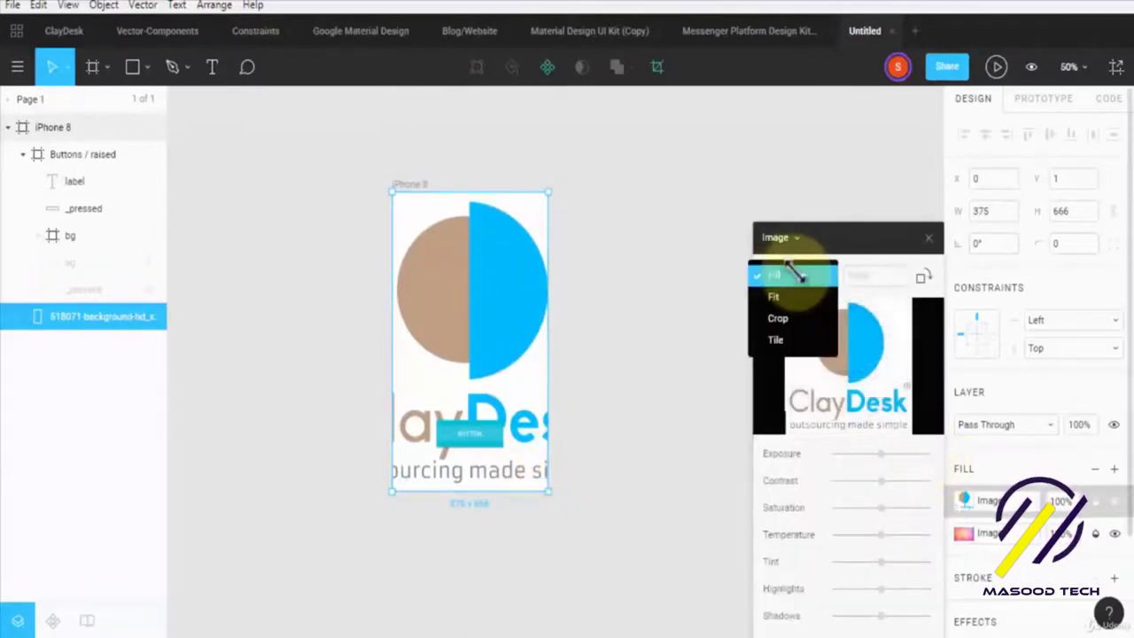
{"action": "left_click", "coordinate": [776, 319]}
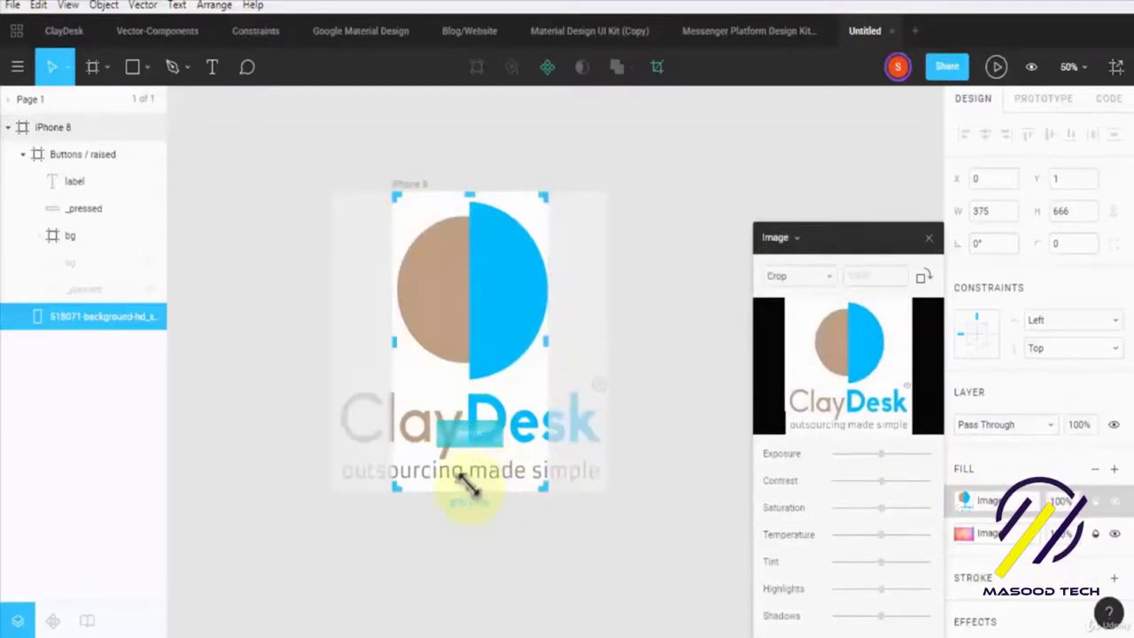
{"action": "left_click_drag", "start_coordinate": [467, 479], "coordinate": [474, 409]}
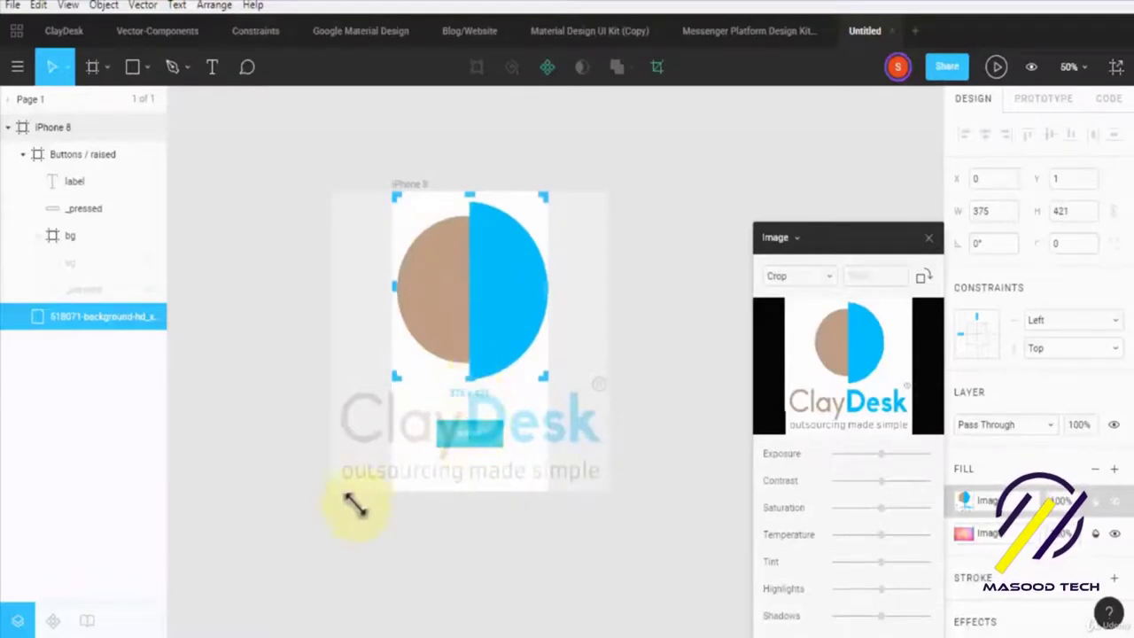
Resize the logo to 260 × 290, centre it, and lower the BUTTON to X 107, Y 538
{"action": "left_click", "coordinate": [474, 518]}
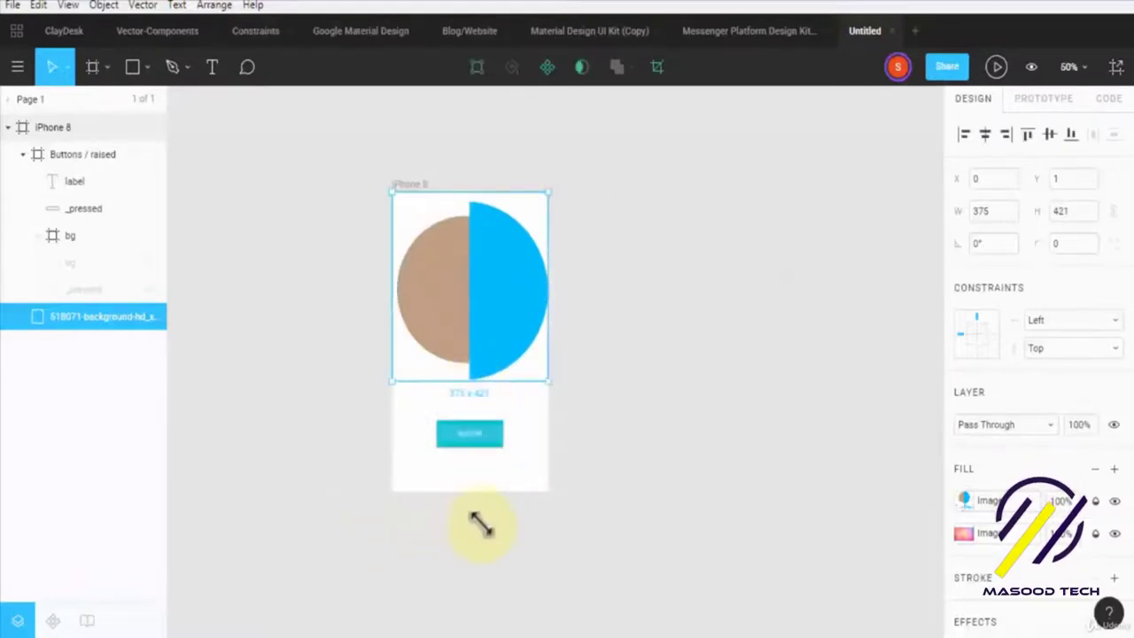
{"action": "left_click_drag", "start_coordinate": [387, 189], "coordinate": [436, 252]}
{"action": "left_click_drag", "start_coordinate": [499, 325], "coordinate": [477, 348]}
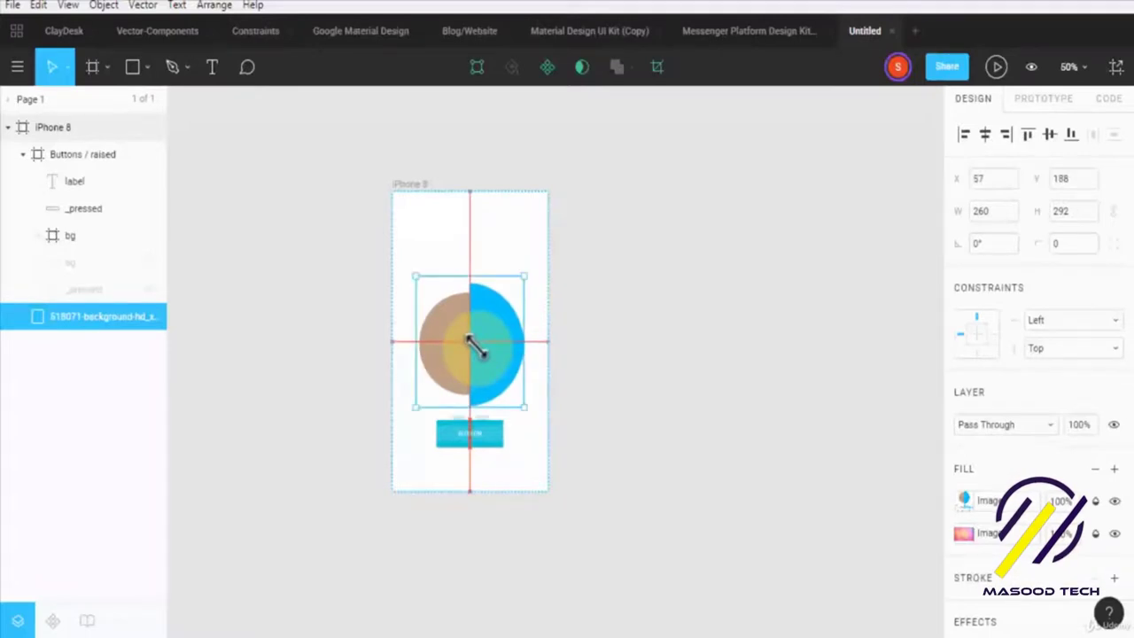
{"action": "left_click", "coordinate": [471, 431]}
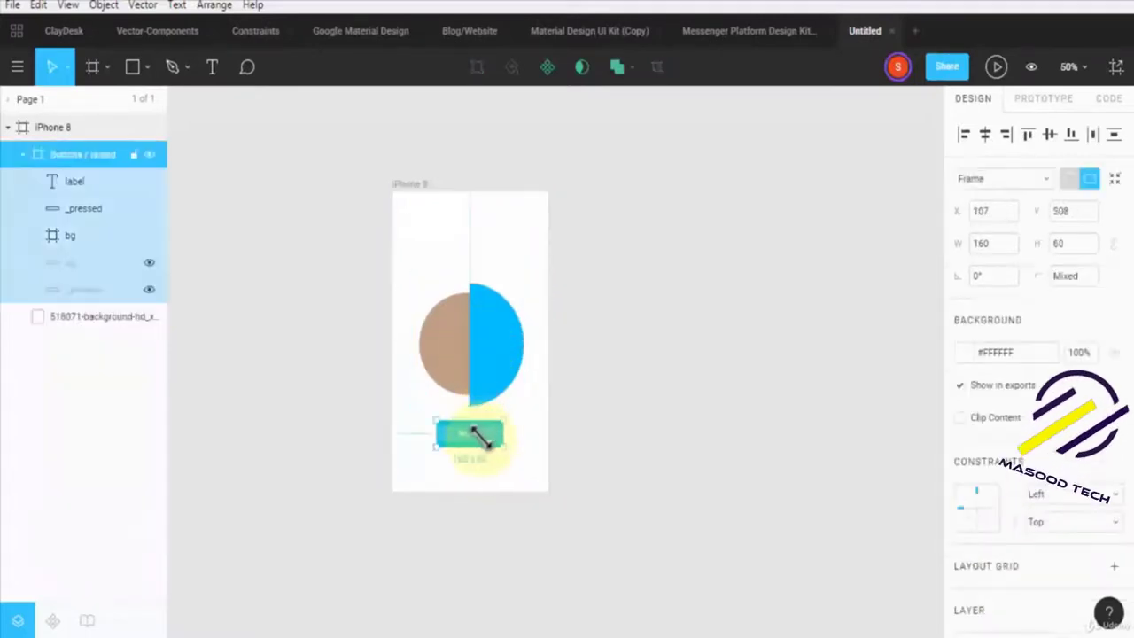
{"action": "left_click_drag", "start_coordinate": [475, 430], "coordinate": [470, 449]}
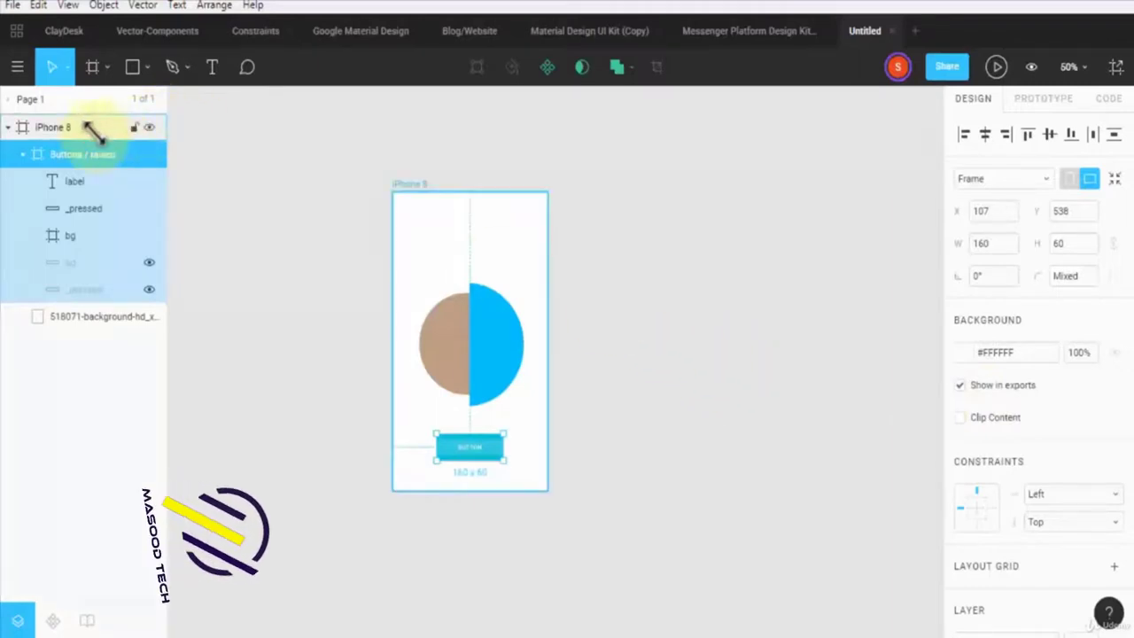
Give the iPhone 8 frame a Columns layout grid (5 columns, stretch, 20 gutter)
{"action": "left_click", "coordinate": [35, 124]}
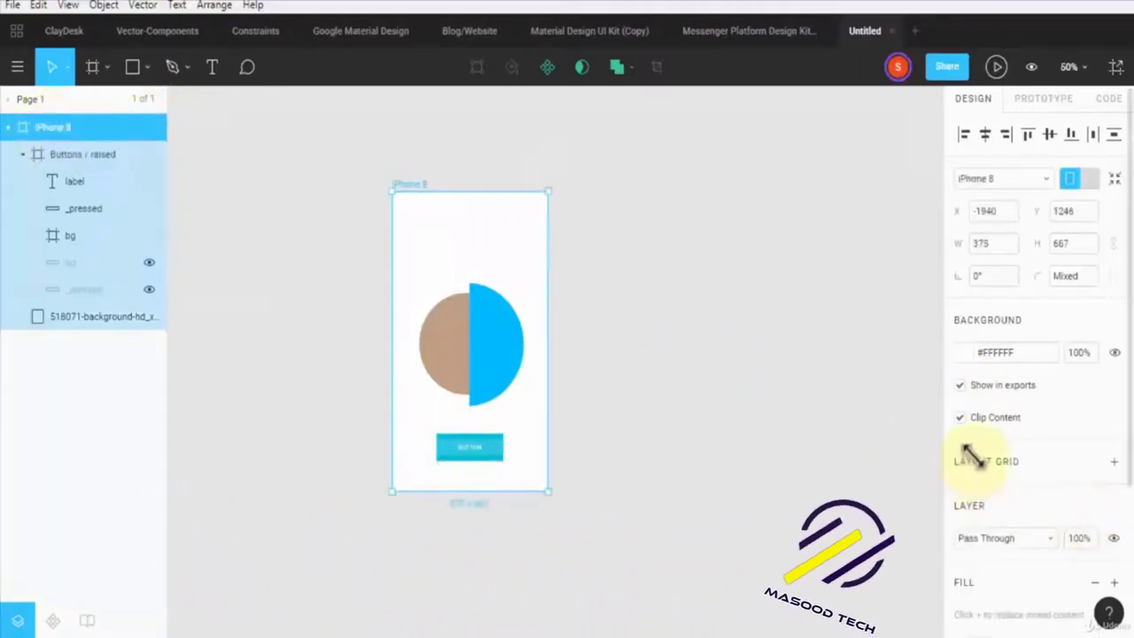
{"action": "scroll", "coordinate": [970, 452], "scroll_direction": "down", "scroll_amount": 3}
{"action": "scroll", "coordinate": [1011, 425], "scroll_direction": "up", "scroll_amount": 3}
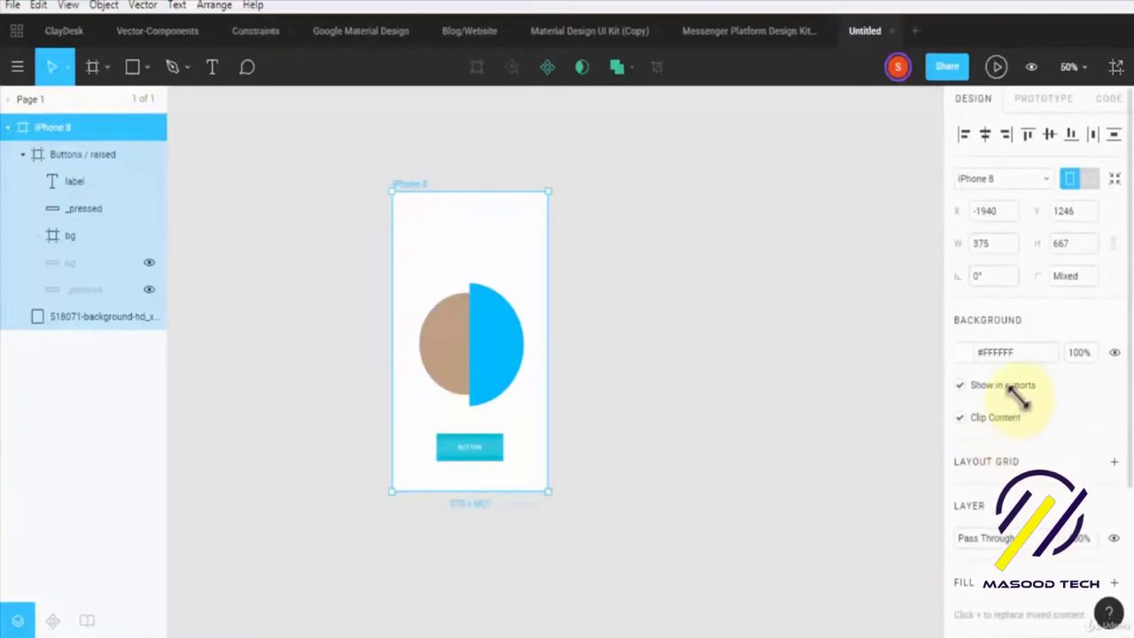
{"action": "scroll", "coordinate": [1013, 392], "scroll_direction": "down", "scroll_amount": 1}
{"action": "left_click", "coordinate": [465, 251]}
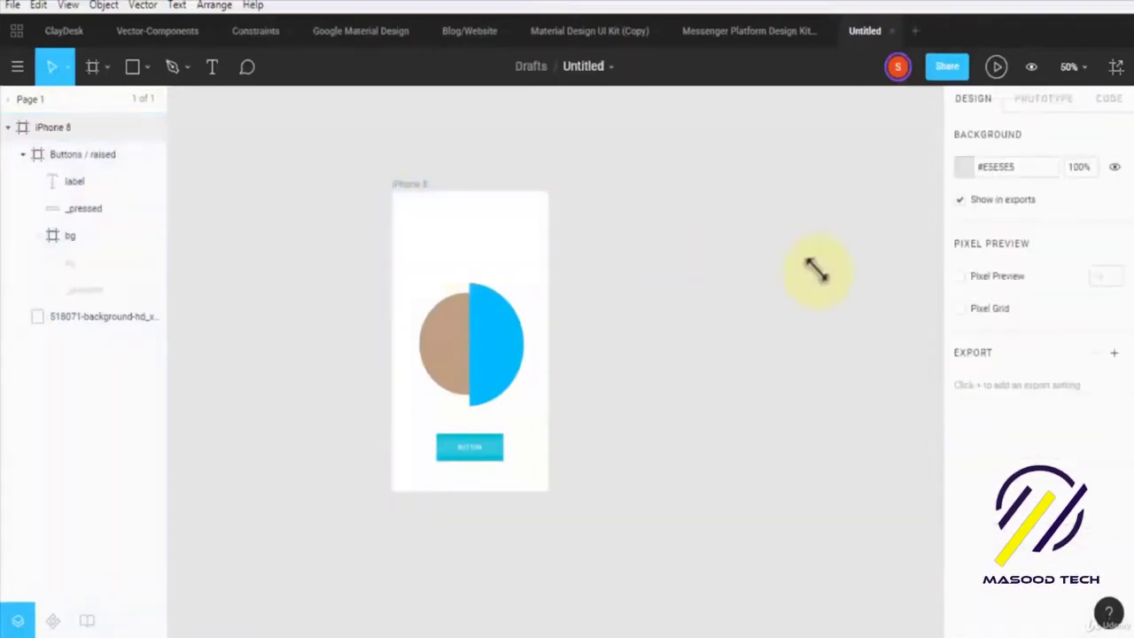
{"action": "left_click", "coordinate": [51, 128]}
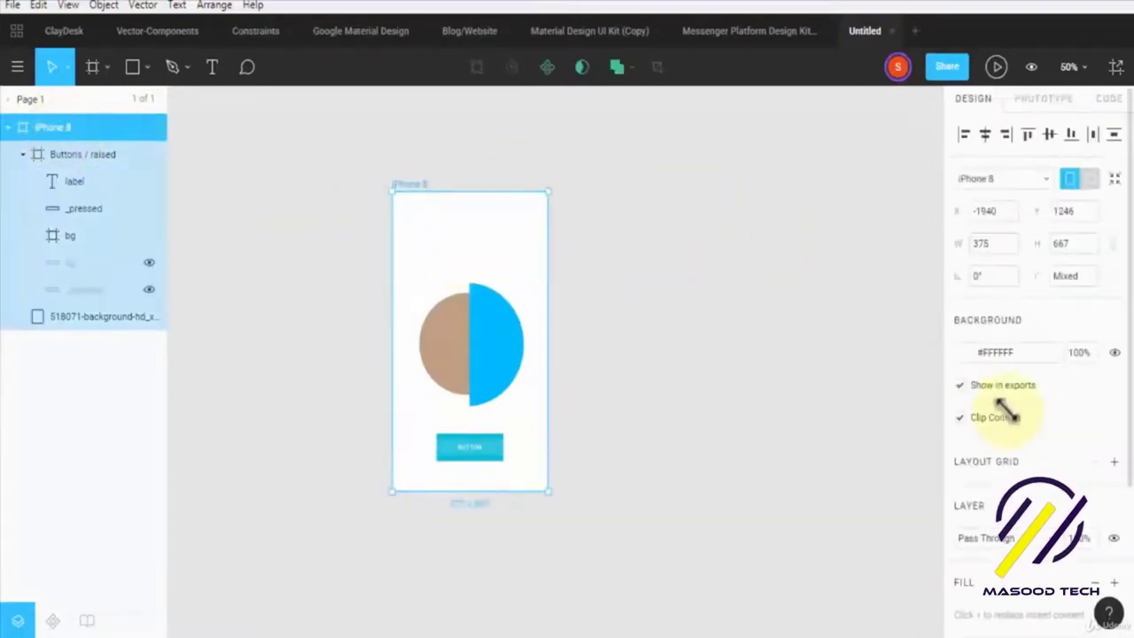
{"action": "scroll", "coordinate": [1005, 398], "scroll_direction": "down", "scroll_amount": 3}
{"action": "scroll", "coordinate": [1063, 228], "scroll_direction": "up", "scroll_amount": 1}
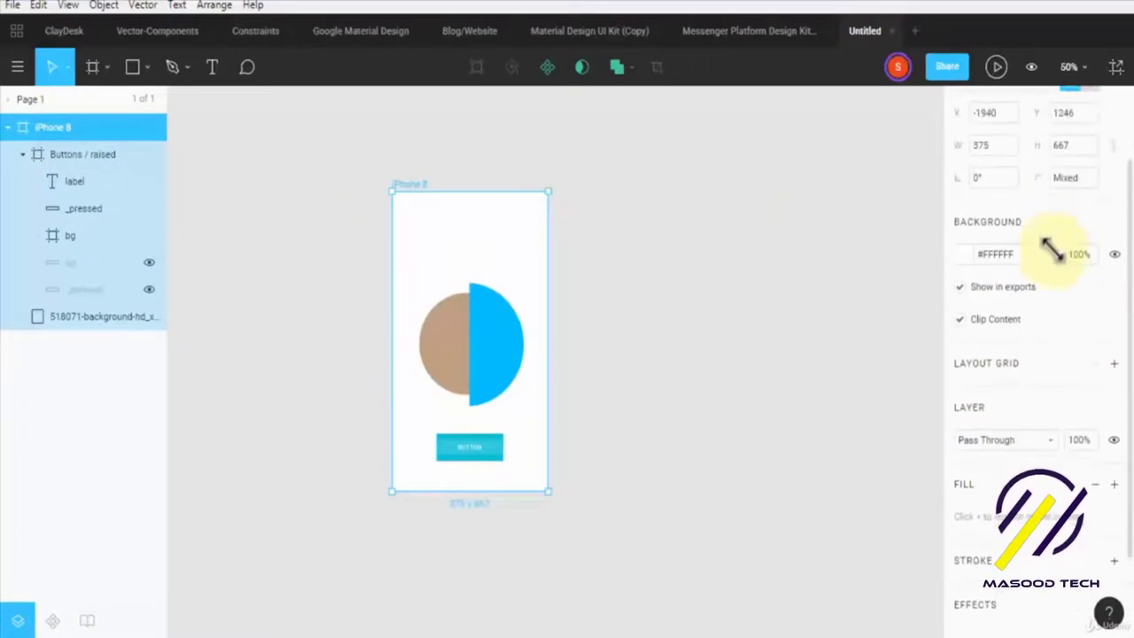
{"action": "scroll", "coordinate": [1053, 248], "scroll_direction": "down", "scroll_amount": 2}
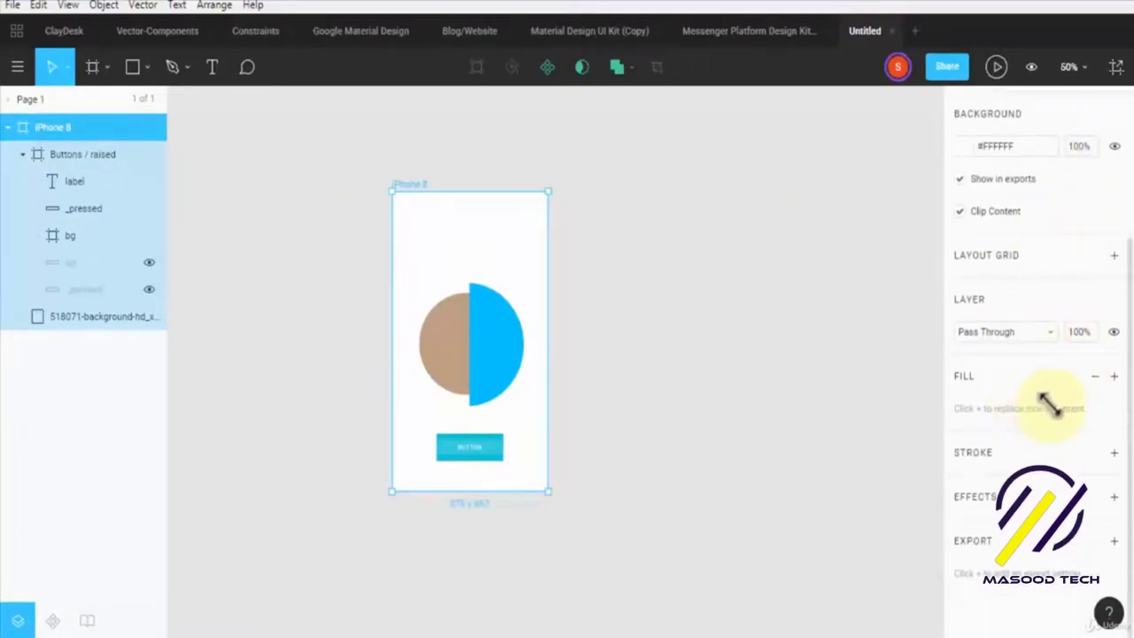
{"action": "left_click", "coordinate": [1114, 255]}
{"action": "left_click", "coordinate": [962, 286]}
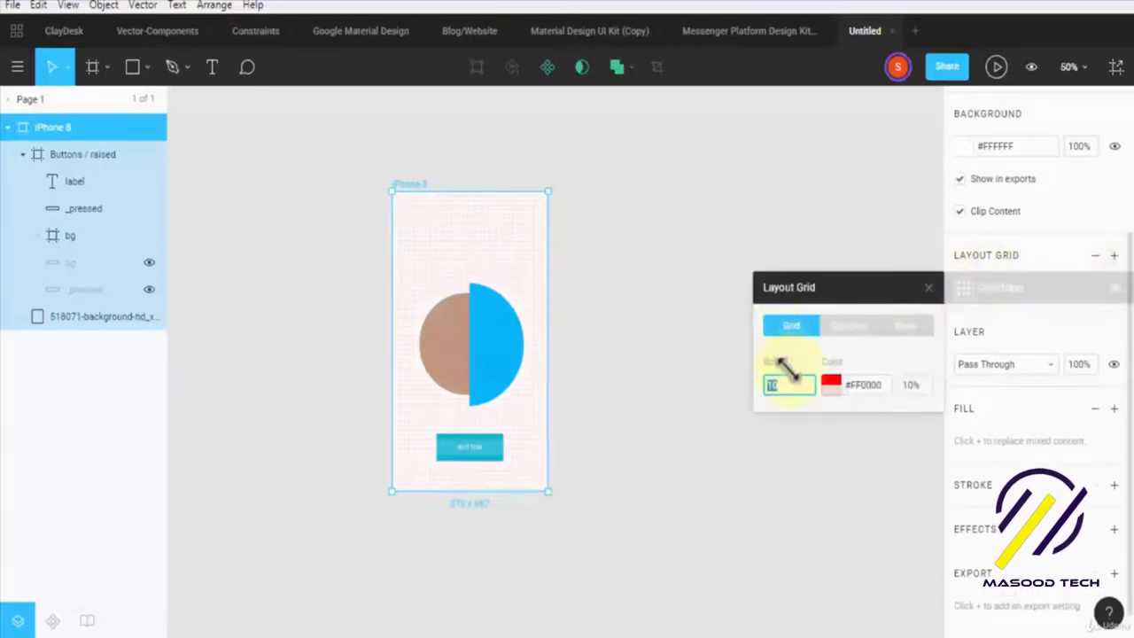
{"action": "left_click", "coordinate": [844, 325]}
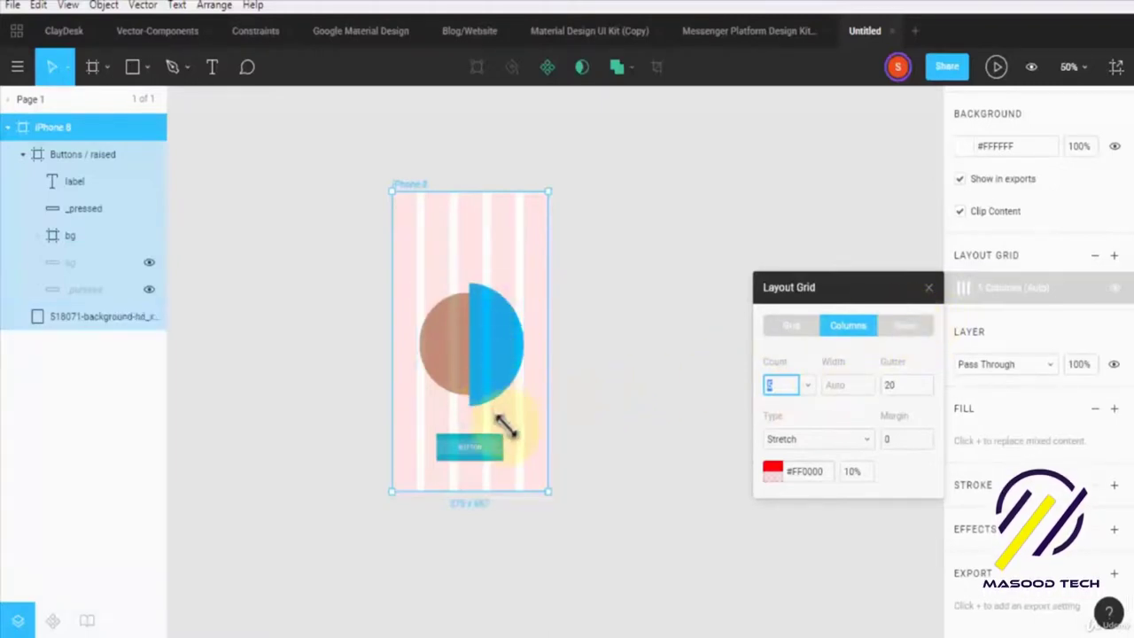
Centre the button and then the logo image horizontally in the frame
{"action": "left_click", "coordinate": [467, 450]}
{"action": "left_click_drag", "start_coordinate": [463, 450], "coordinate": [470, 452]}
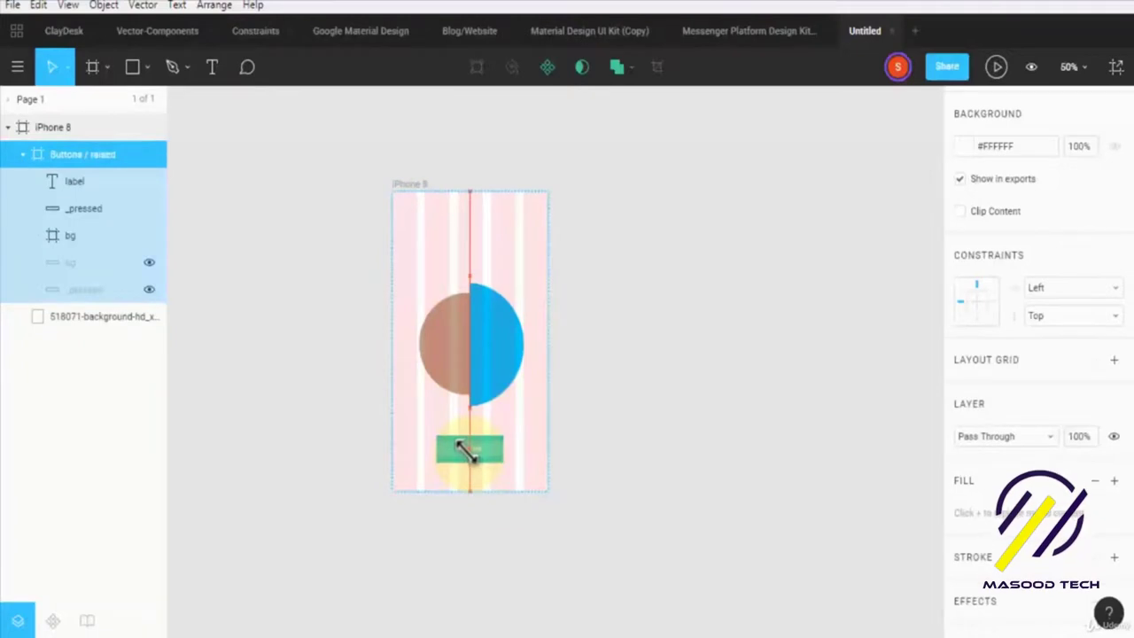
{"action": "left_click", "coordinate": [461, 355]}
{"action": "left_click_drag", "start_coordinate": [462, 352], "coordinate": [461, 354]}
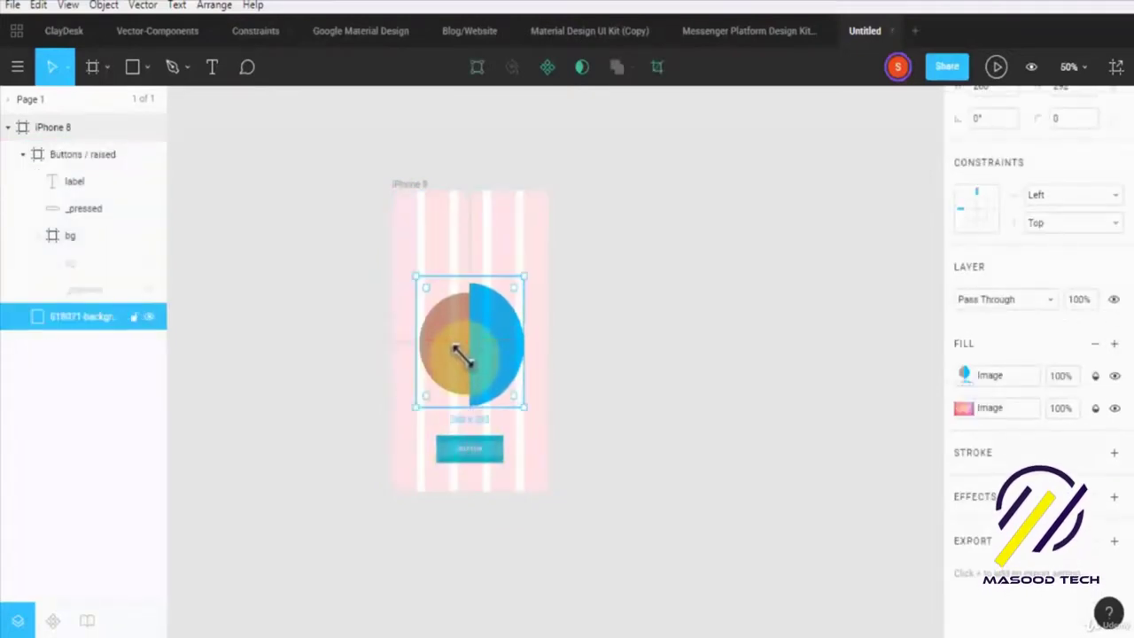
Toggle the logo and gradient image fills off and back on, then select the iPhone 8 frame
{"action": "left_click", "coordinate": [1111, 376]}
{"action": "left_click", "coordinate": [1111, 407]}
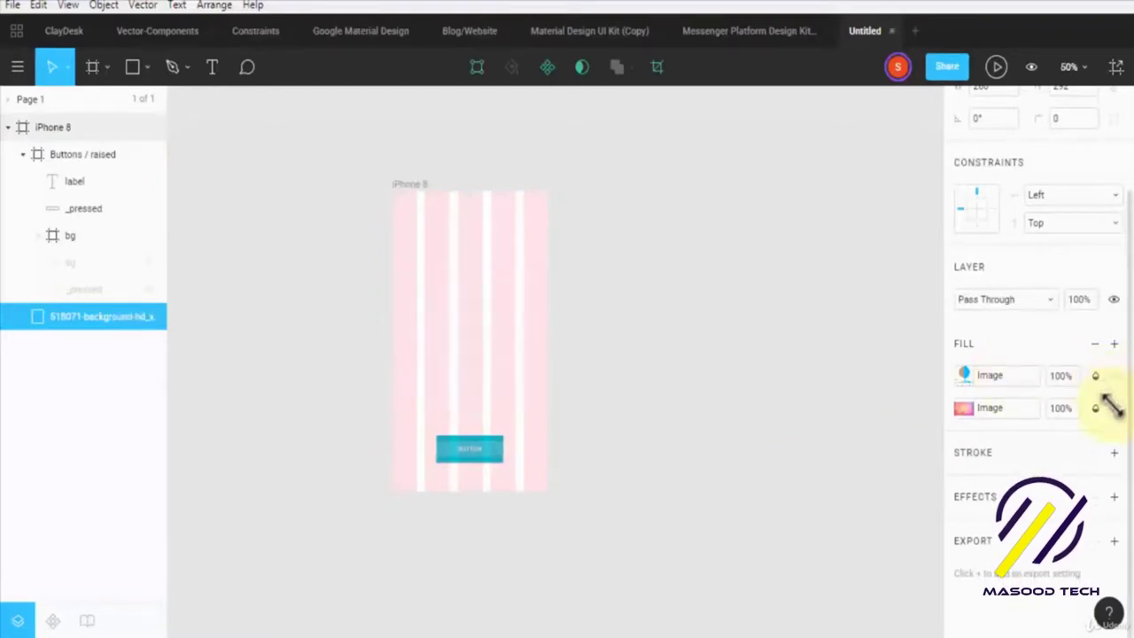
{"action": "left_click", "coordinate": [1110, 408]}
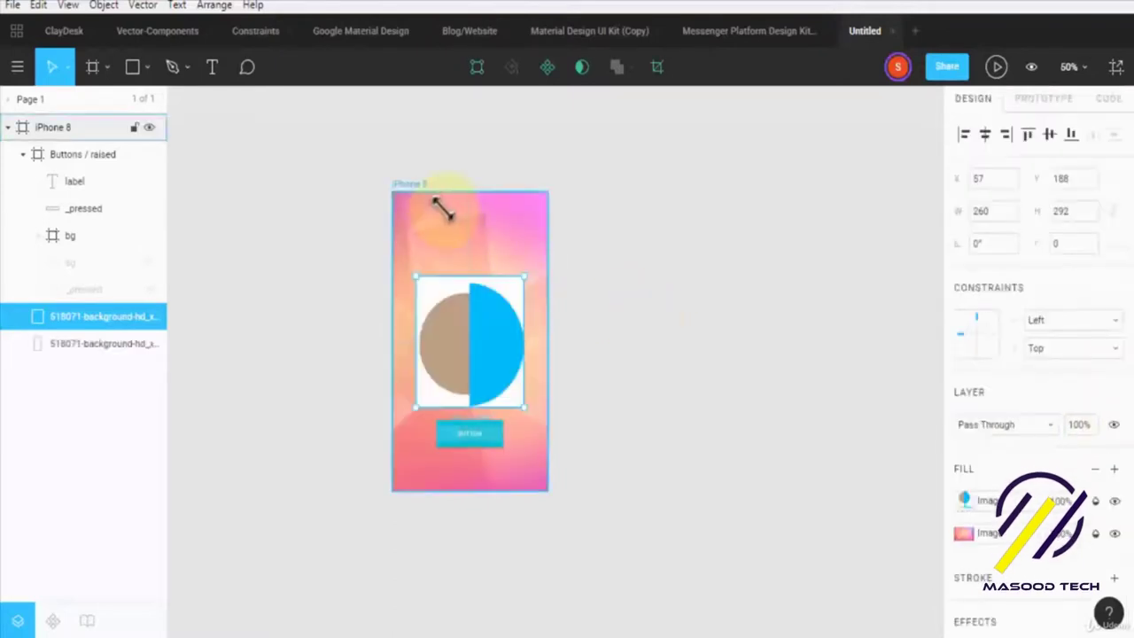
{"action": "left_click", "coordinate": [447, 217]}
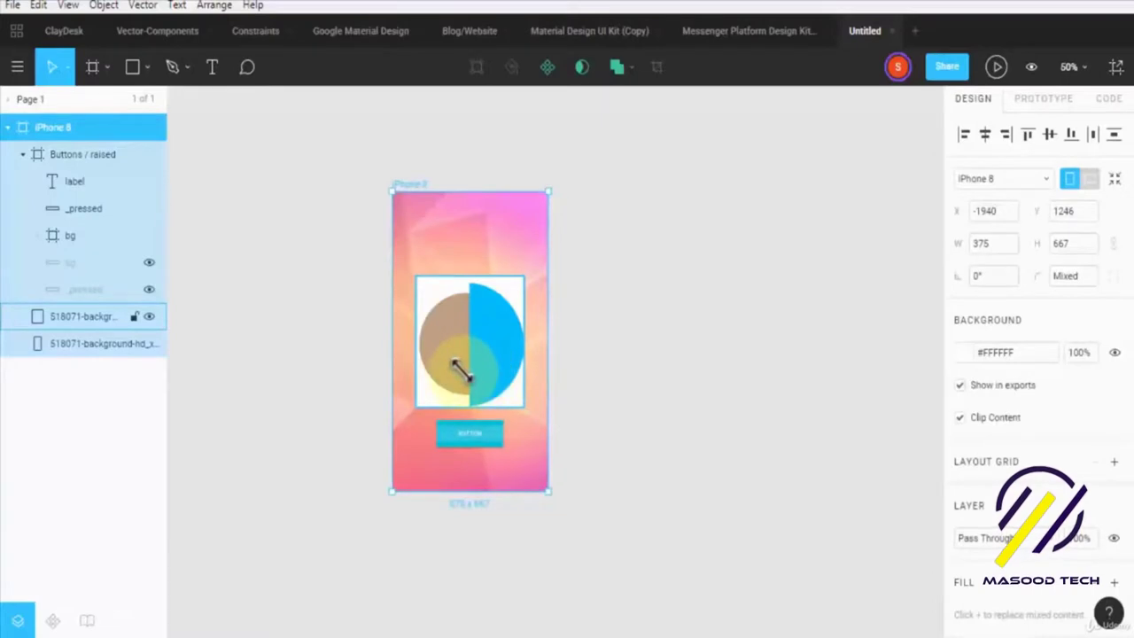
Move the Buttons / raised button lower to X 107, Y 546
{"action": "left_click", "coordinate": [466, 434]}
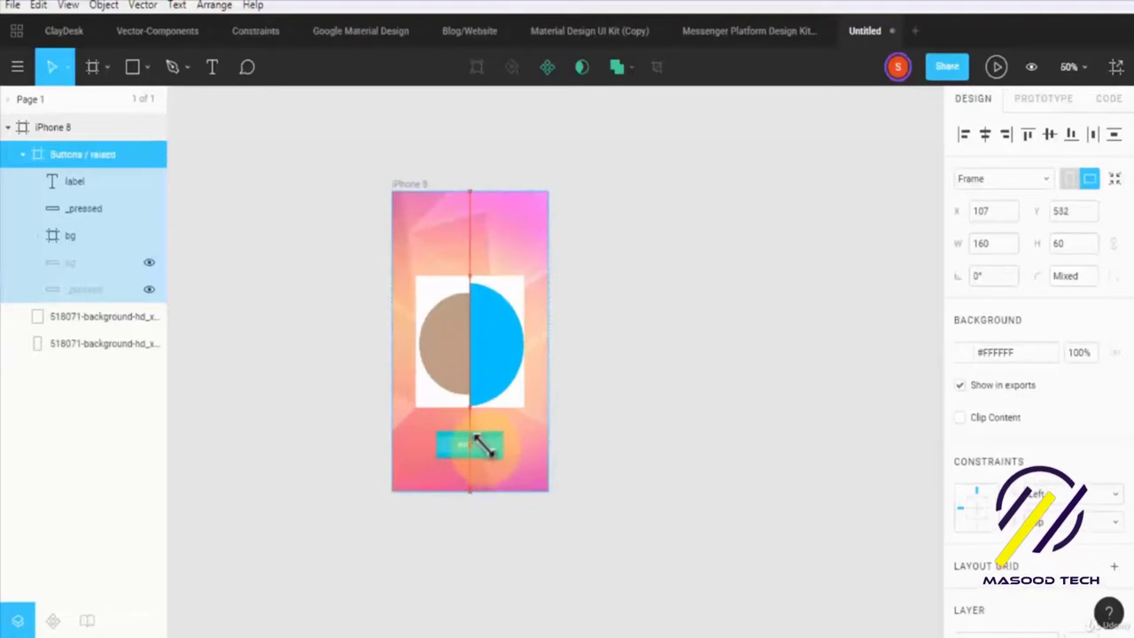
{"action": "left_click_drag", "start_coordinate": [476, 439], "coordinate": [478, 452]}
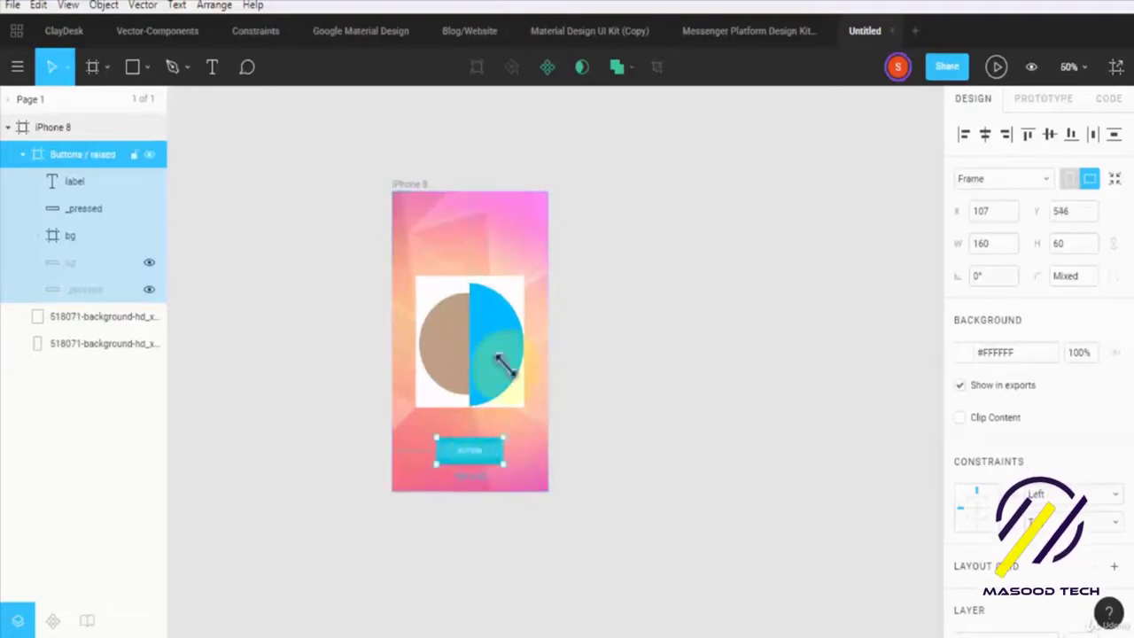
{"action": "left_click", "coordinate": [514, 252]}
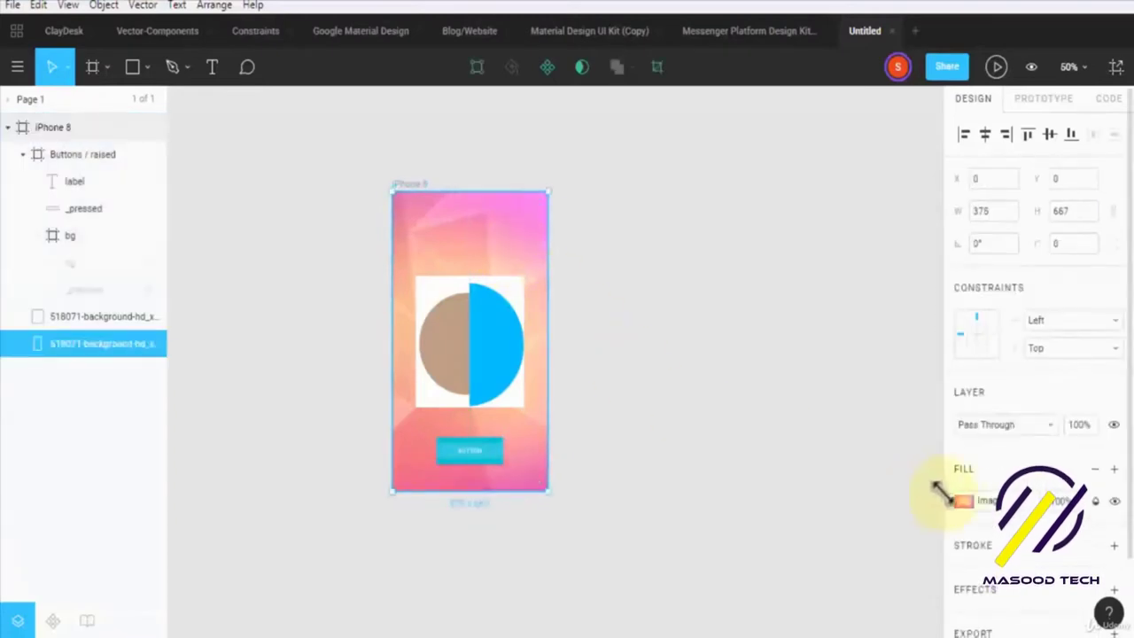
Keep the gradient background on Fill scaling, set it to Multiply and lower its opacity
{"action": "left_click", "coordinate": [964, 499]}
{"action": "left_click", "coordinate": [824, 277]}
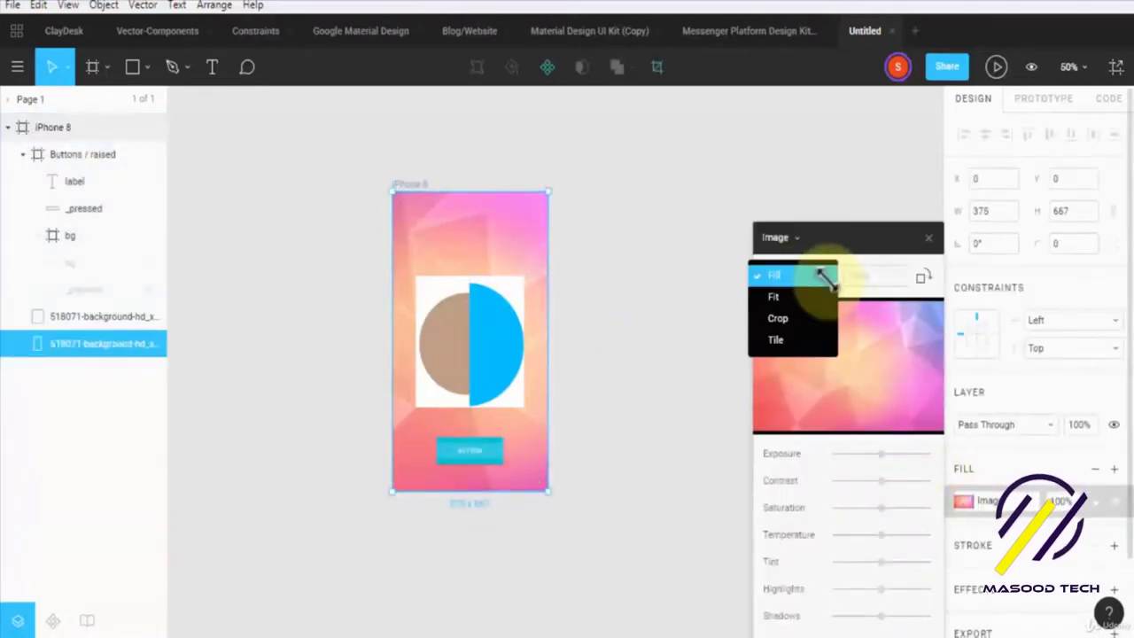
{"action": "left_click", "coordinate": [814, 459]}
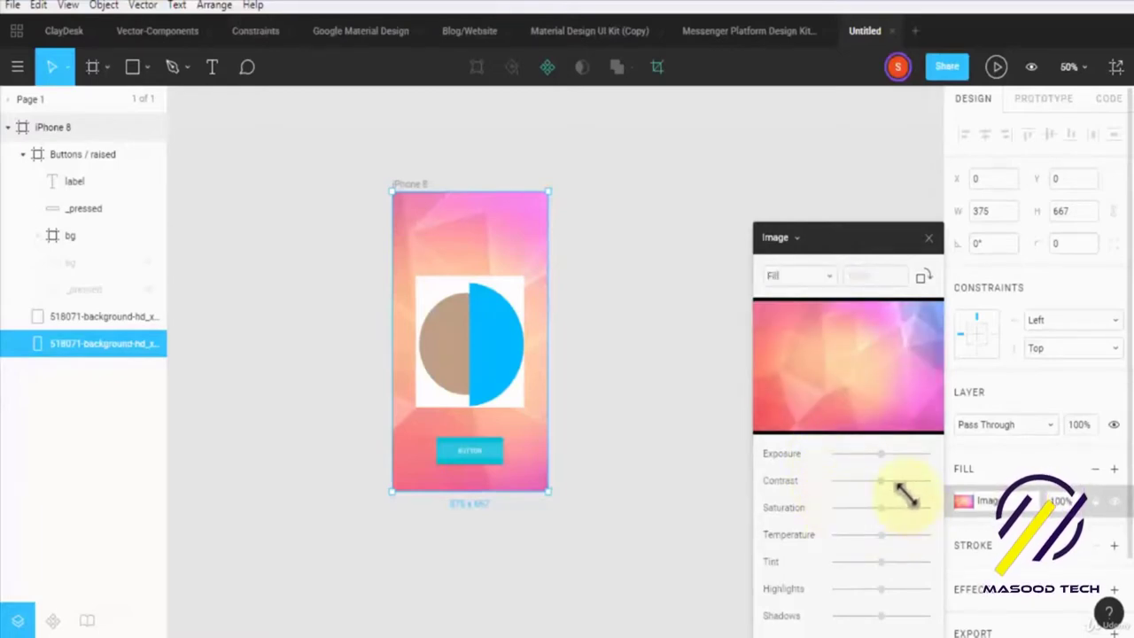
{"action": "left_click", "coordinate": [1048, 427]}
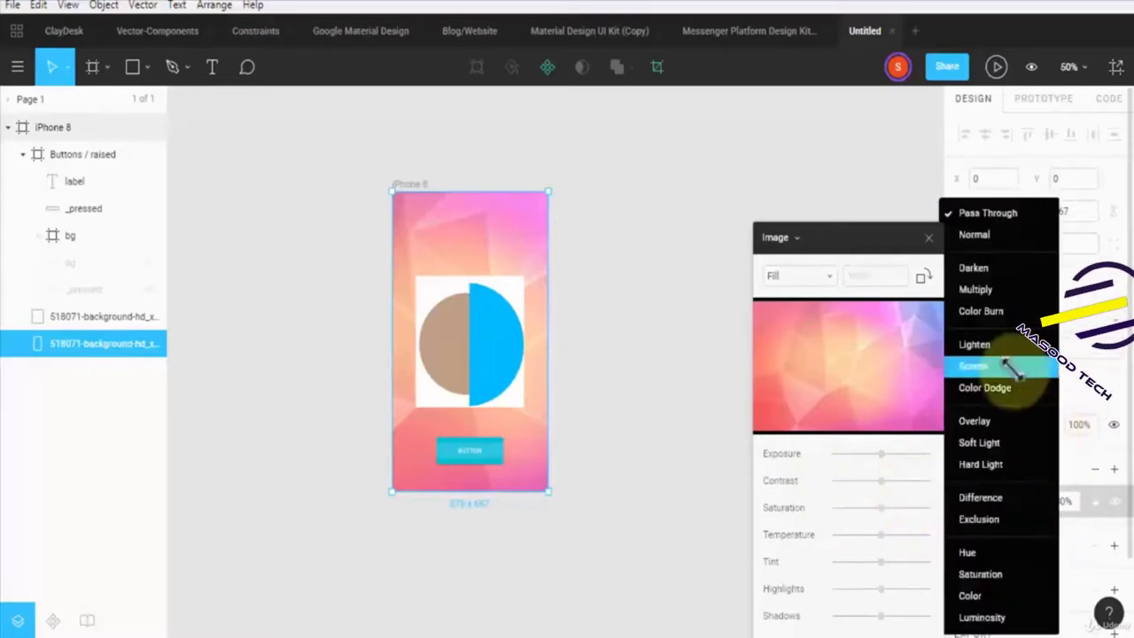
{"action": "left_click", "coordinate": [976, 288]}
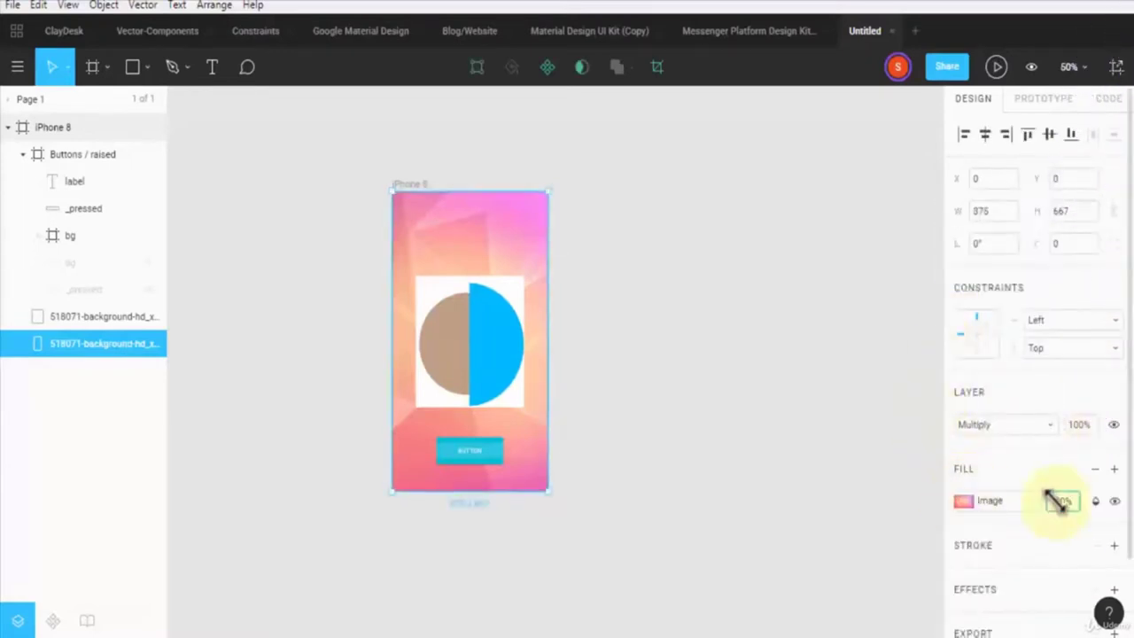
{"action": "left_click_drag", "start_coordinate": [1059, 501], "coordinate": [1054, 501]}
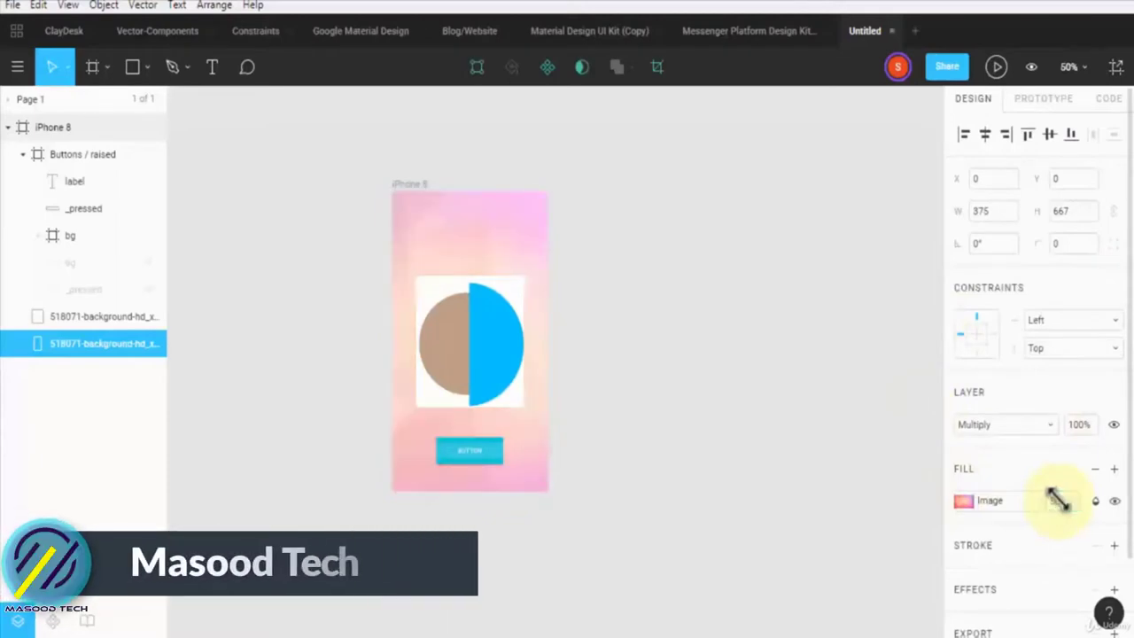
Set the logo image to Multiply blending with 50% fill opacity
{"action": "left_click", "coordinate": [466, 336]}
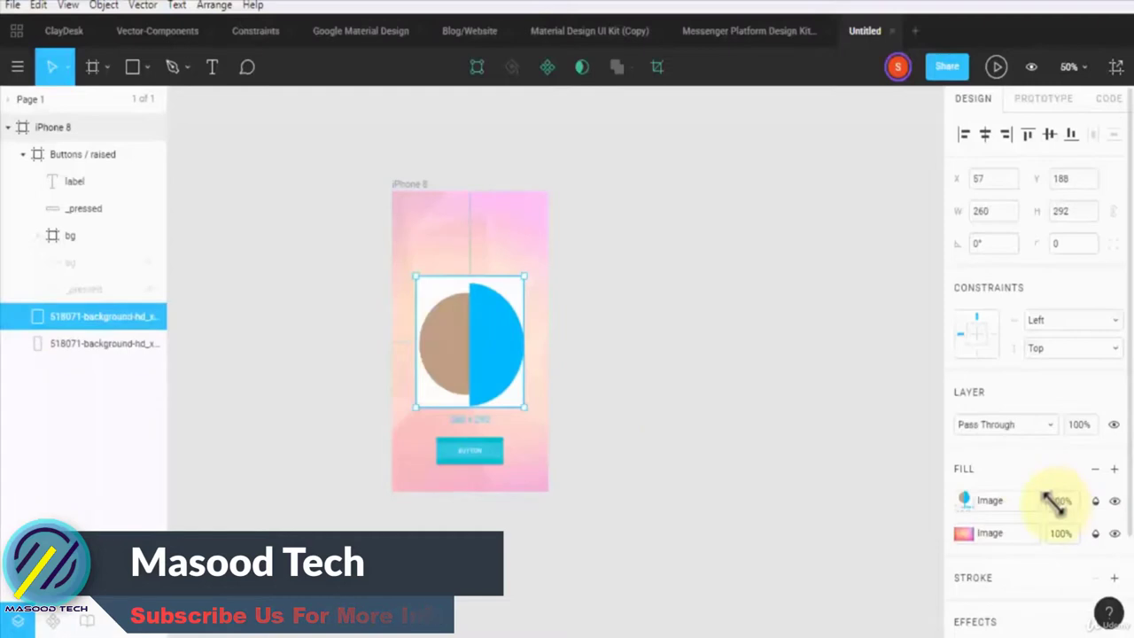
{"action": "left_click", "coordinate": [1005, 424]}
{"action": "left_click", "coordinate": [992, 287]}
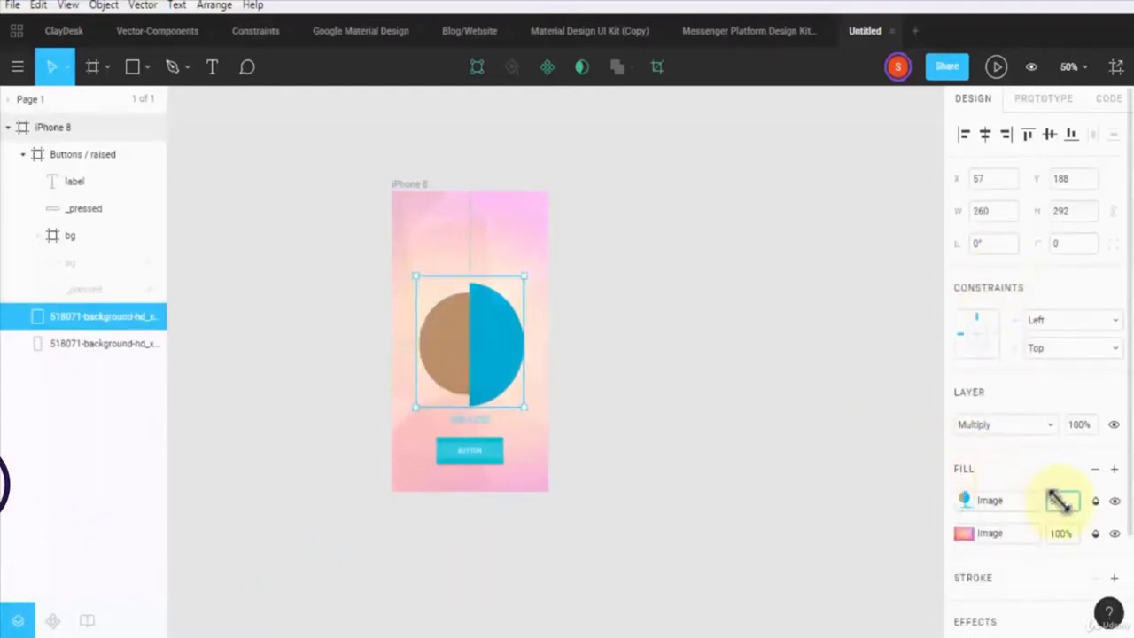
{"action": "type", "text": "50"}
{"action": "key", "text": "Return"}
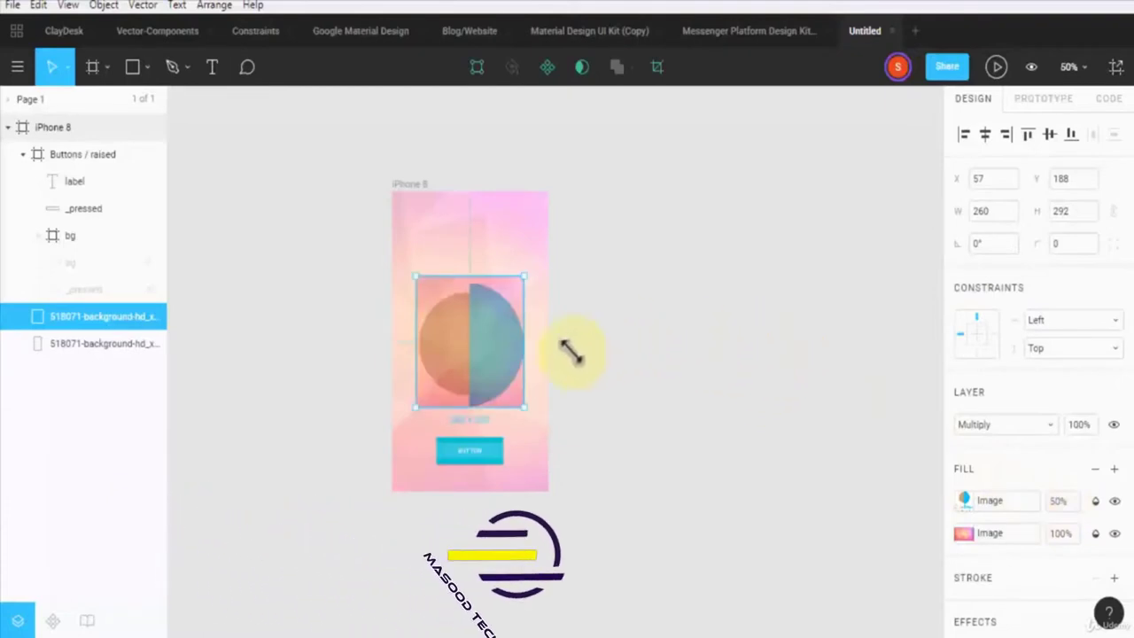
{"action": "left_click", "coordinate": [582, 433]}
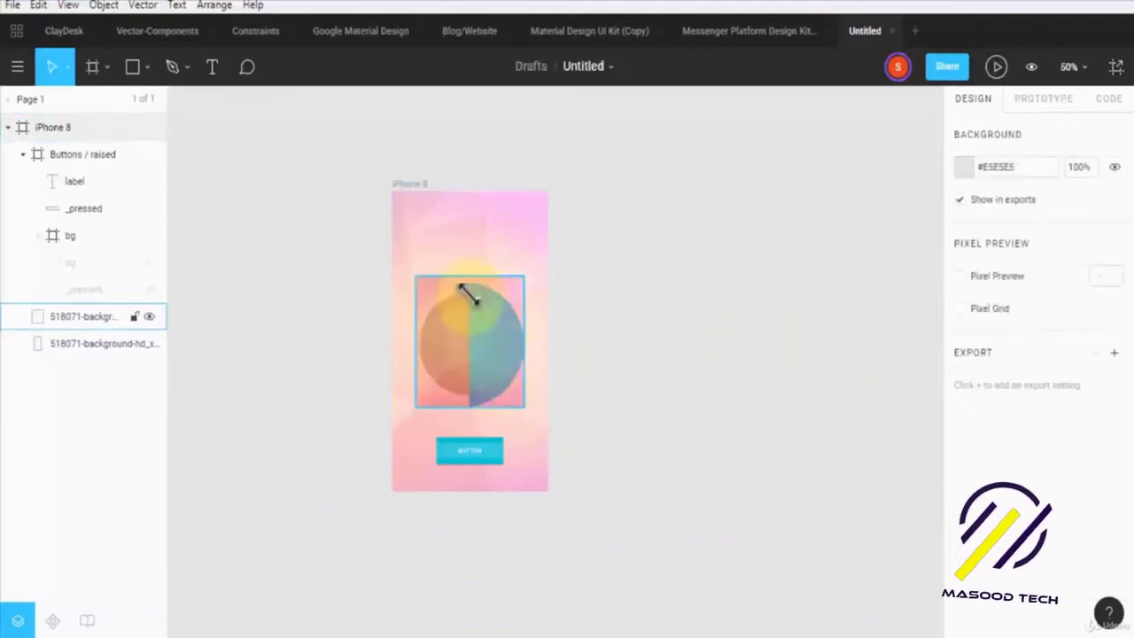
Zoom to 100% and give the logo image a Left & Right horizontal constraint
{"action": "key", "text": "shift+0"}
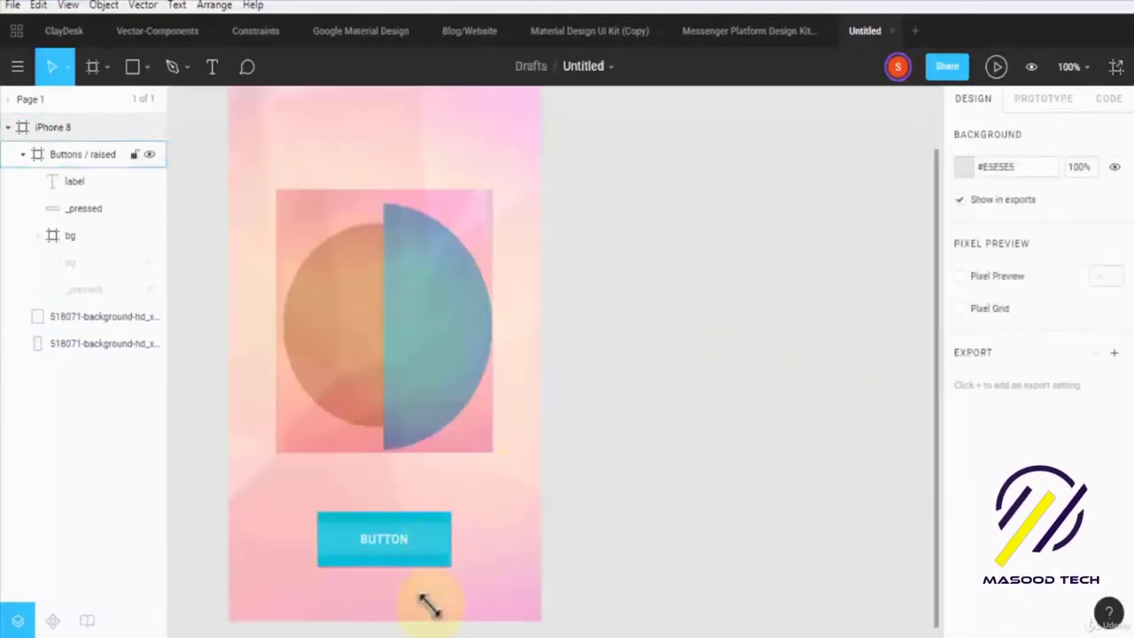
{"action": "left_click_drag", "start_coordinate": [172, 355], "coordinate": [414, 452]}
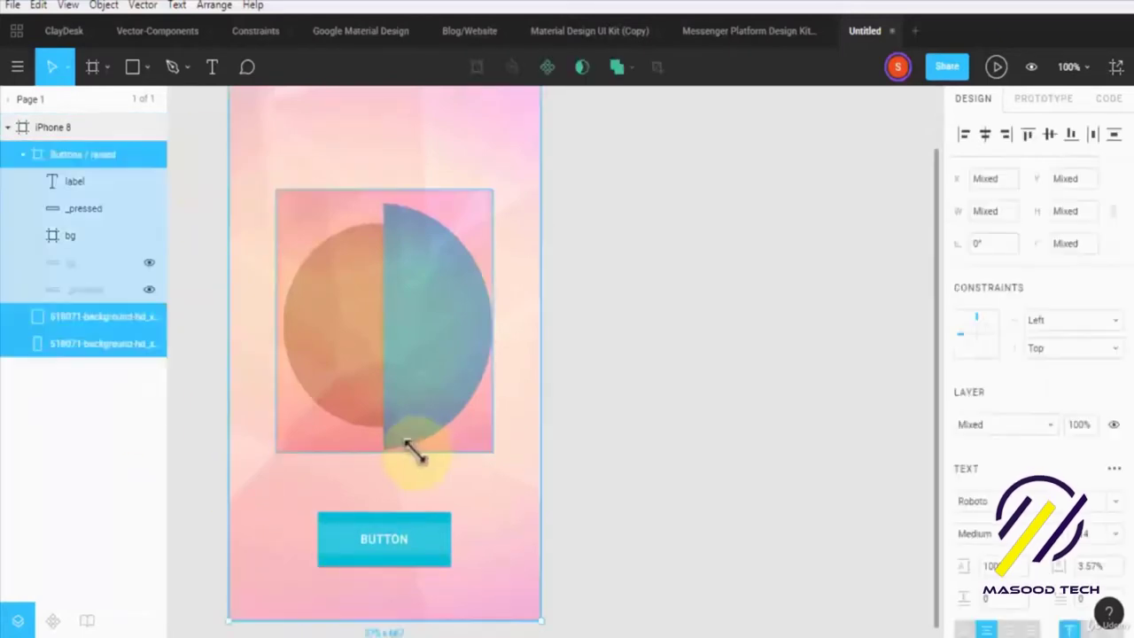
{"action": "left_click", "coordinate": [417, 377]}
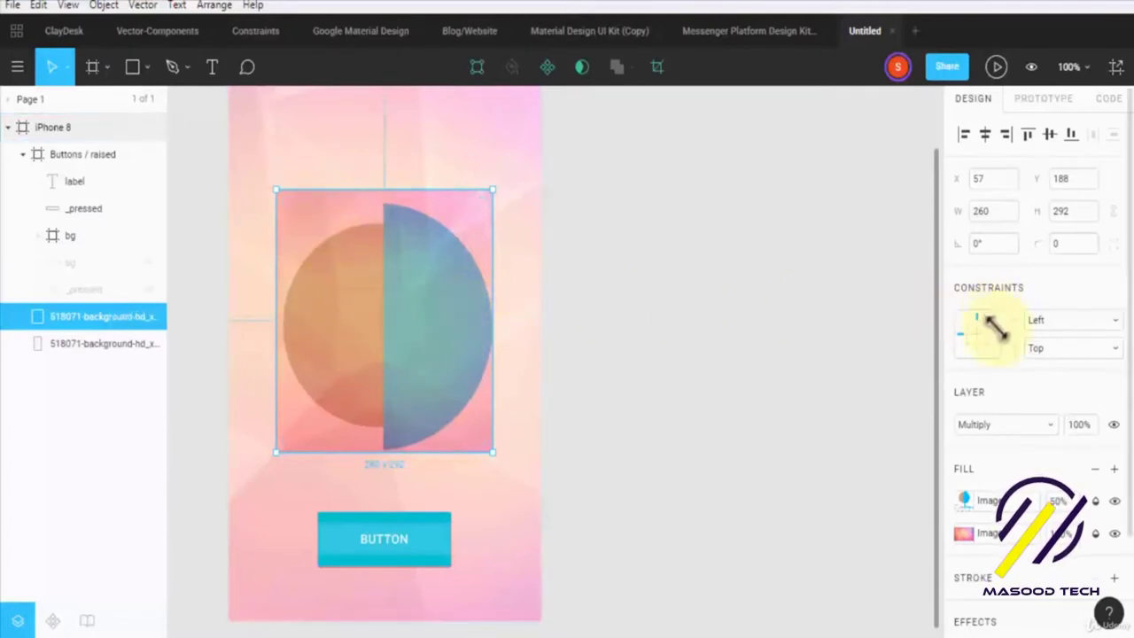
{"action": "left_click", "coordinate": [1042, 319]}
{"action": "left_click", "coordinate": [1059, 357]}
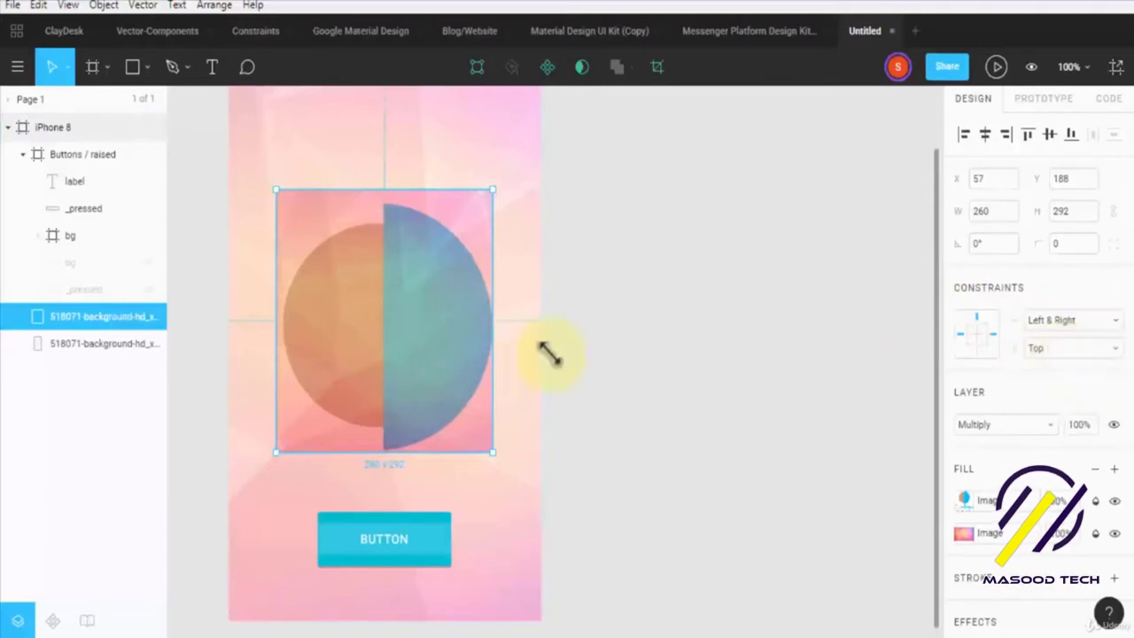
Check the button label's horizontal constraint, then select the button and both background images
{"action": "left_click", "coordinate": [418, 537]}
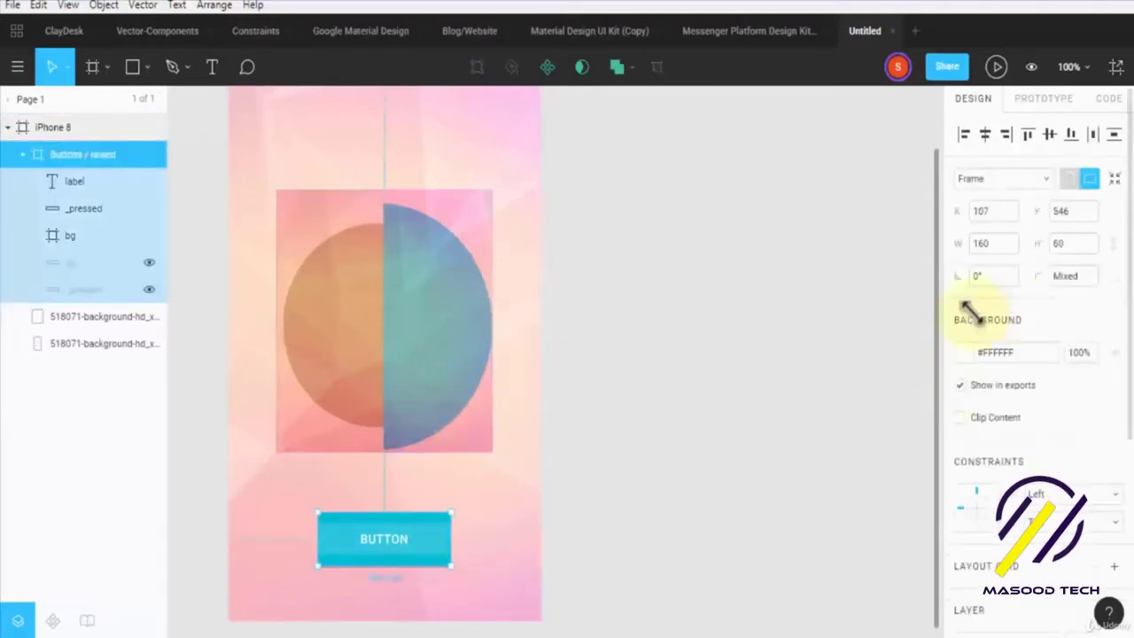
{"action": "double_click", "coordinate": [385, 539]}
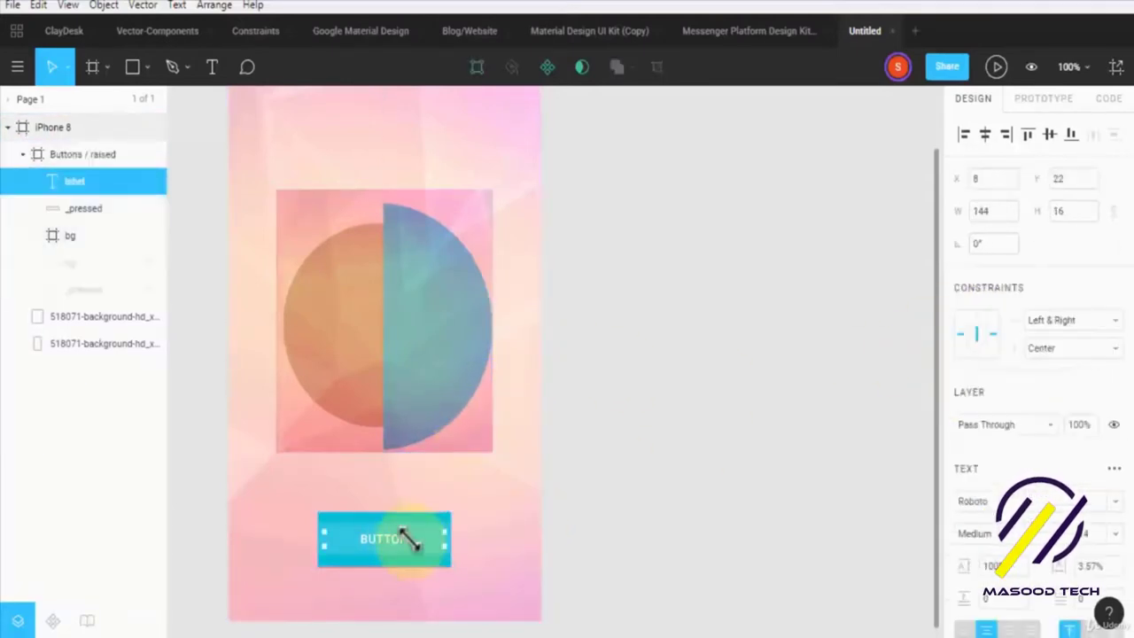
{"action": "left_click", "coordinate": [1036, 321]}
{"action": "left_click", "coordinate": [600, 501]}
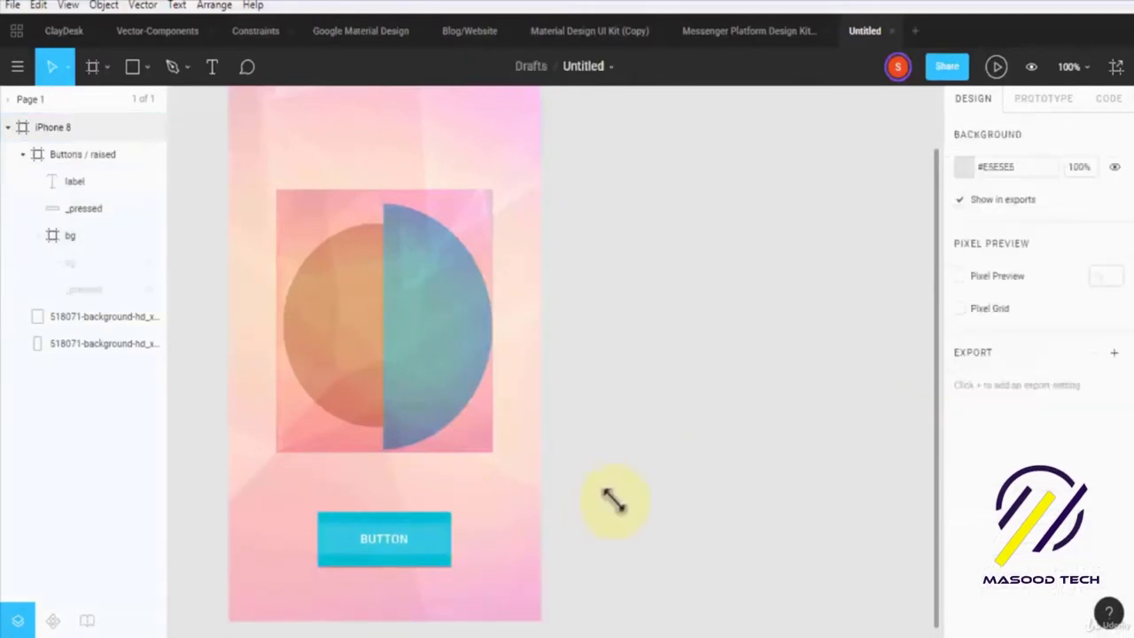
{"action": "left_click_drag", "start_coordinate": [581, 397], "coordinate": [474, 519]}
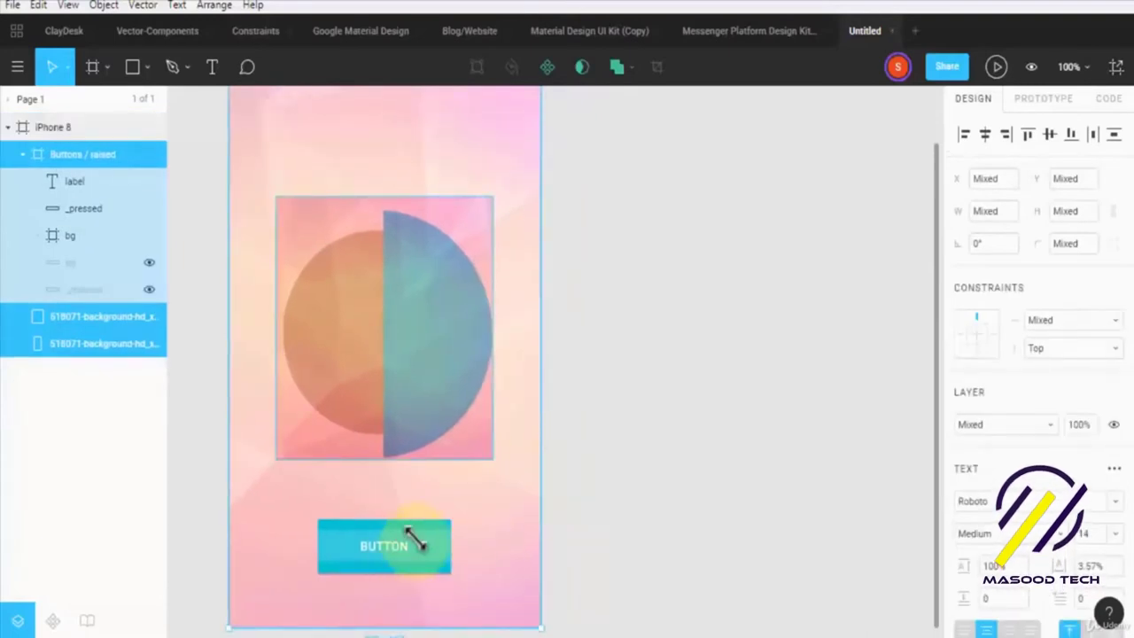
{"action": "double_click", "coordinate": [458, 443]}
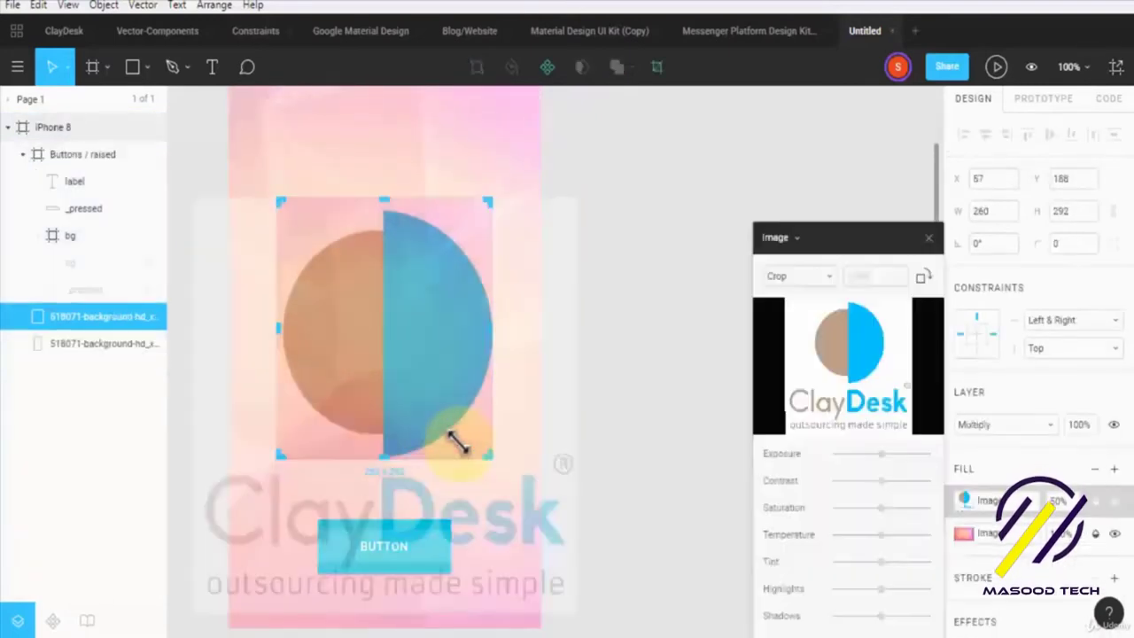
{"action": "scroll", "coordinate": [687, 448], "scroll_direction": "up", "scroll_amount": 1}
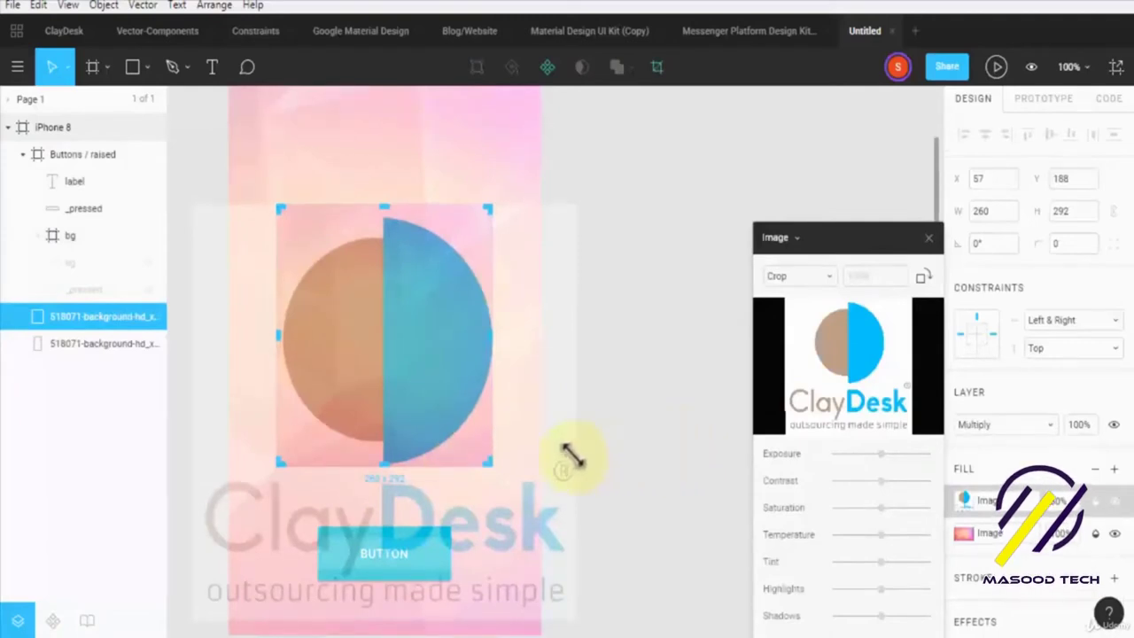
{"action": "left_click", "coordinate": [825, 276]}
{"action": "left_click", "coordinate": [794, 231]}
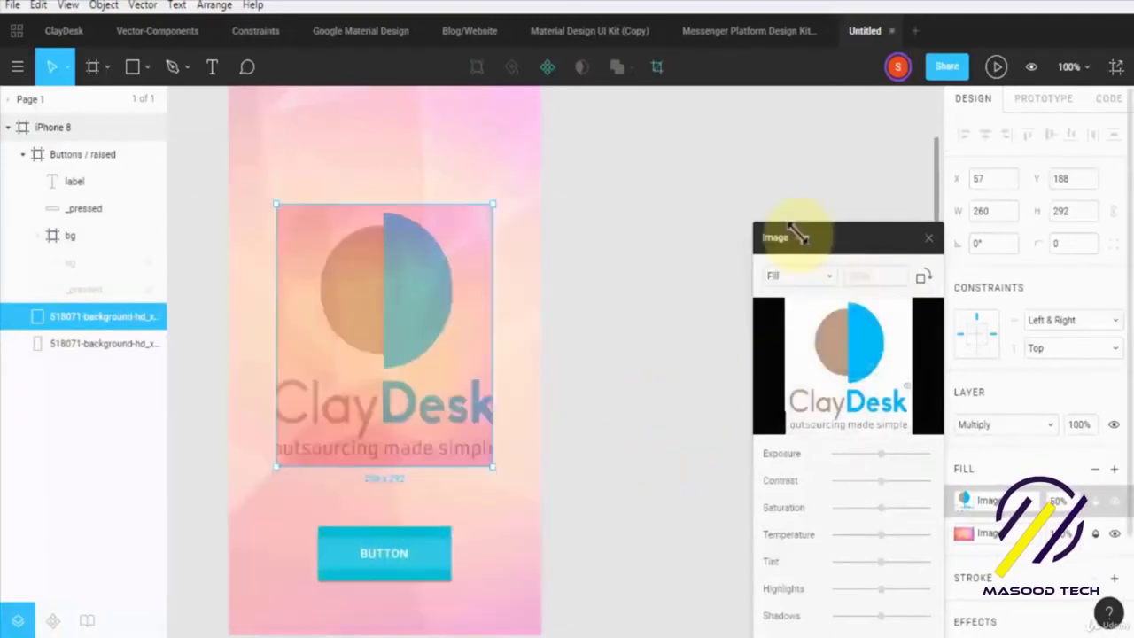
{"action": "left_click", "coordinate": [802, 275]}
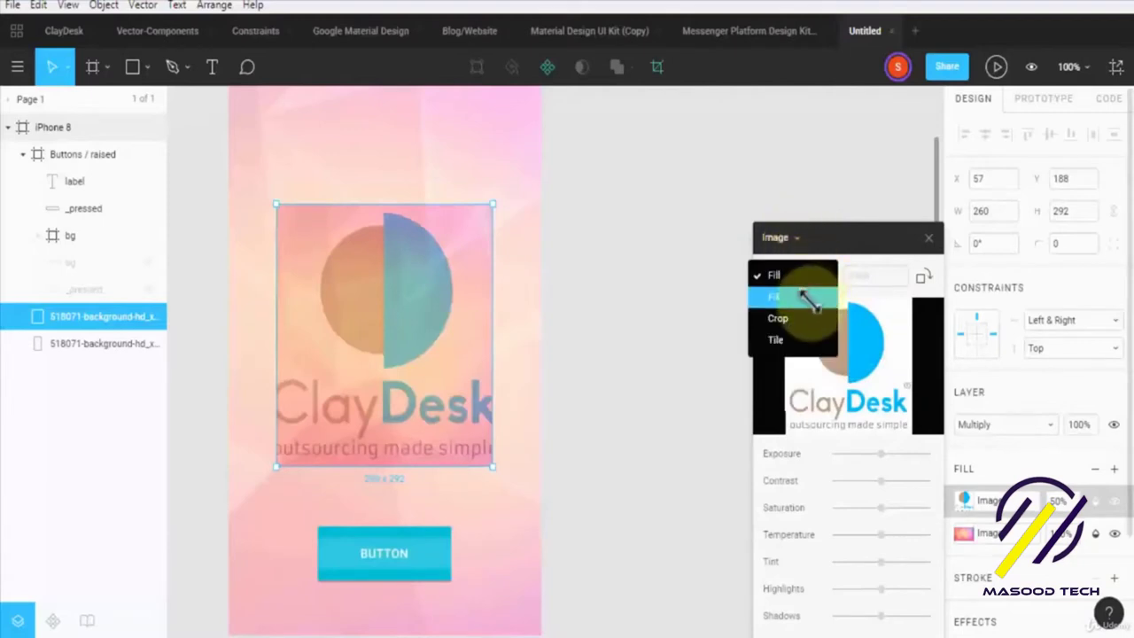
{"action": "left_click", "coordinate": [802, 279]}
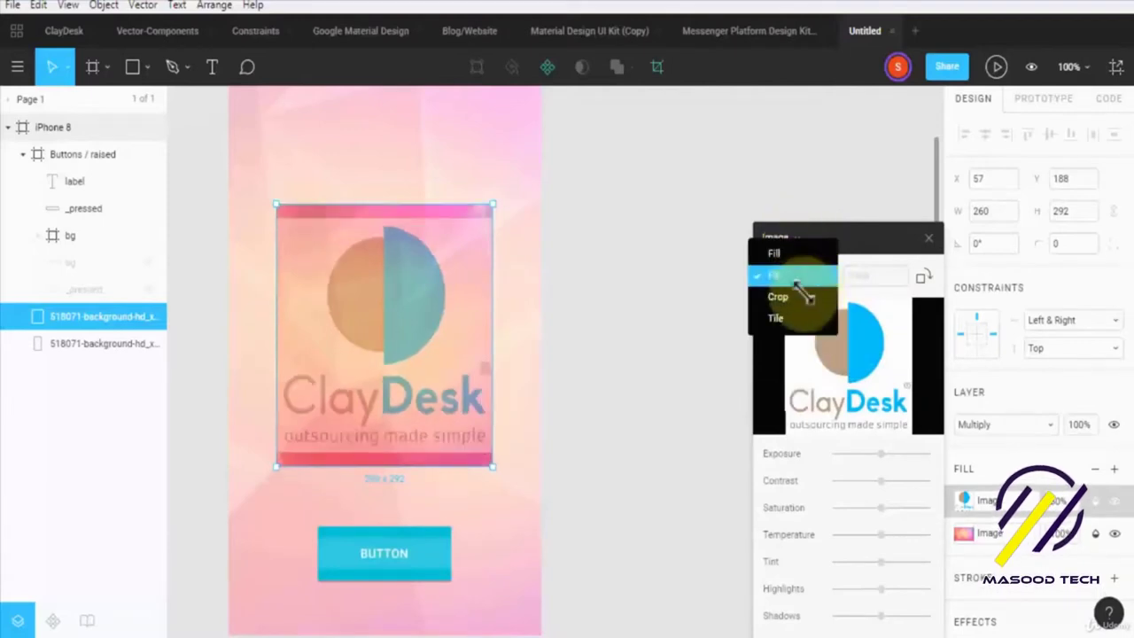
{"action": "left_click", "coordinate": [794, 296]}
{"action": "left_click", "coordinate": [795, 278]}
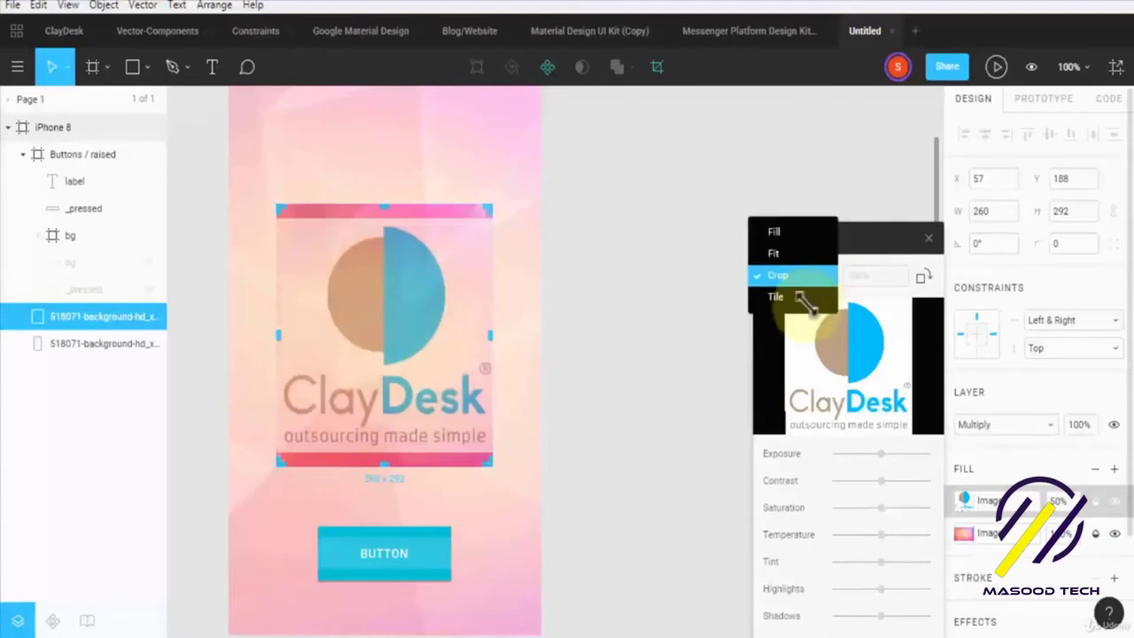
{"action": "left_click", "coordinate": [789, 297]}
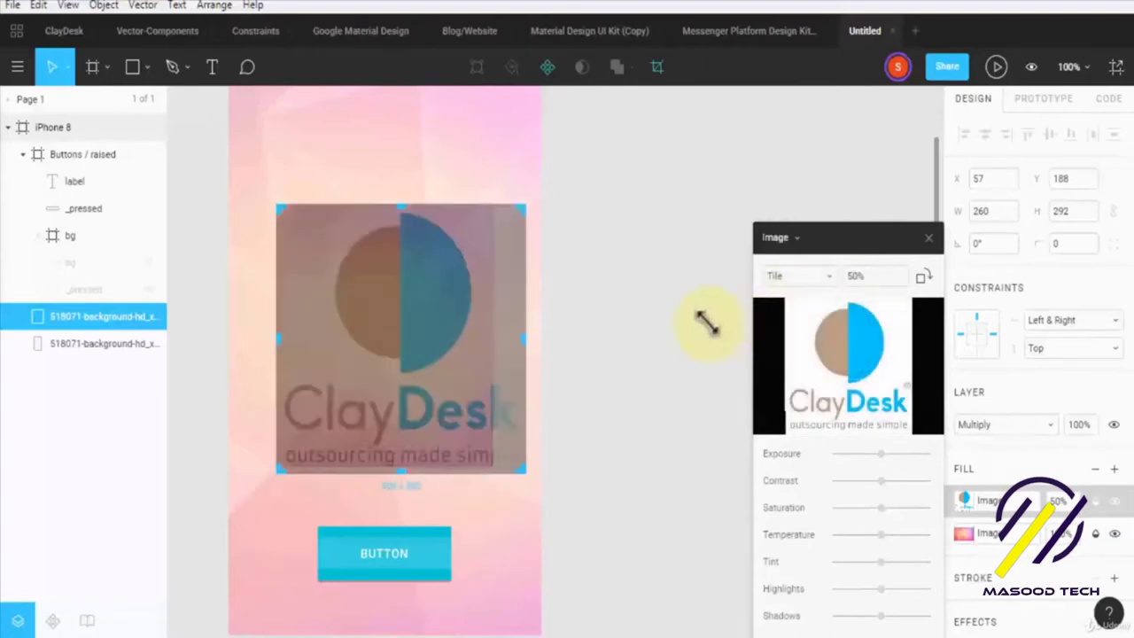
{"action": "key", "text": "ctrl+z"}
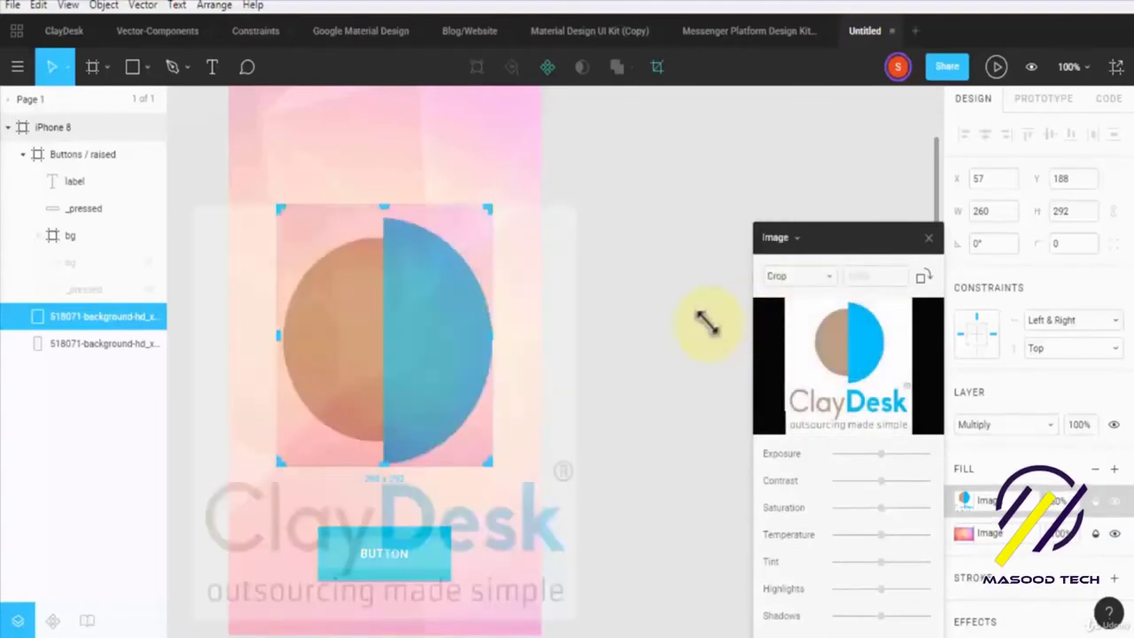
{"action": "left_click", "coordinate": [699, 325]}
{"action": "left_click", "coordinate": [681, 328]}
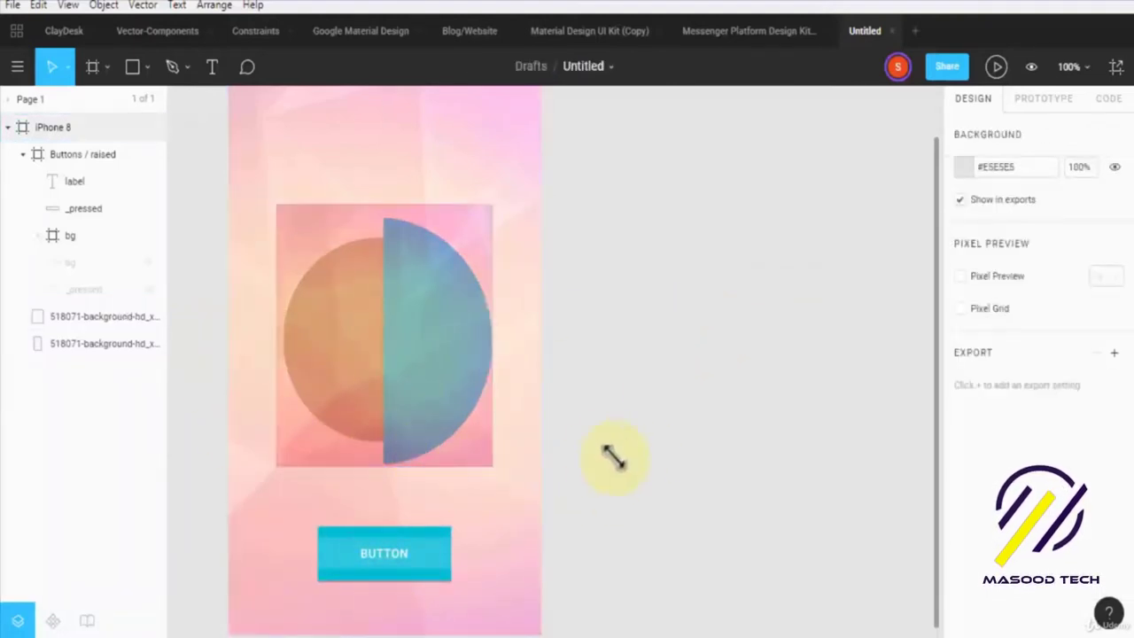
Change the button label text from BUTTON to 'CLICK HERE', then zoom out to 50%
{"action": "left_click", "coordinate": [367, 550]}
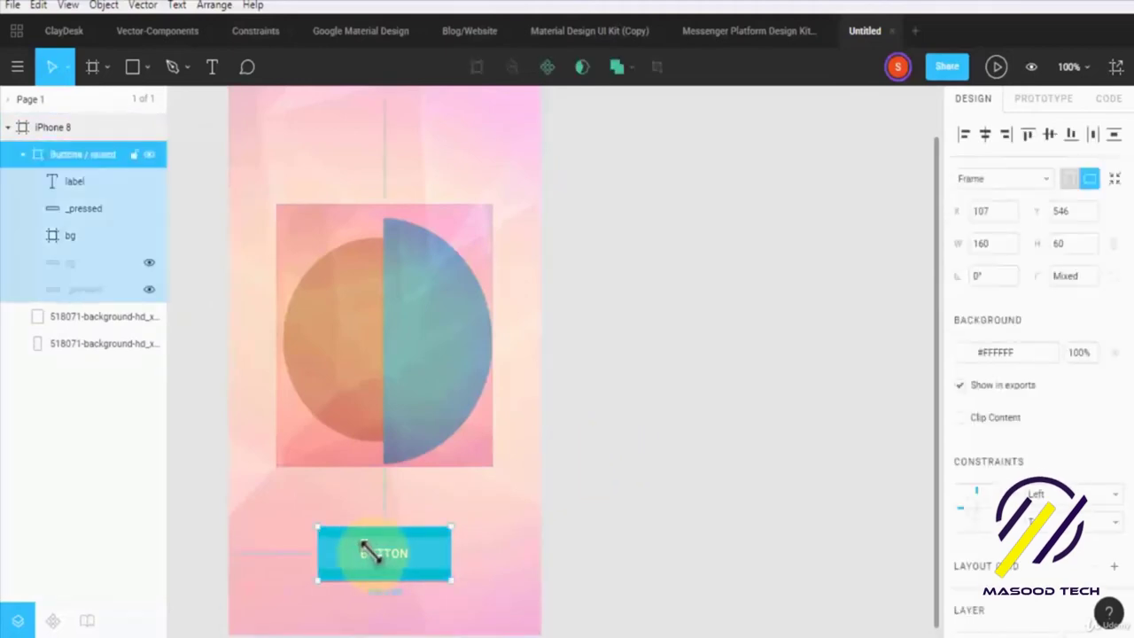
{"action": "left_click", "coordinate": [368, 551]}
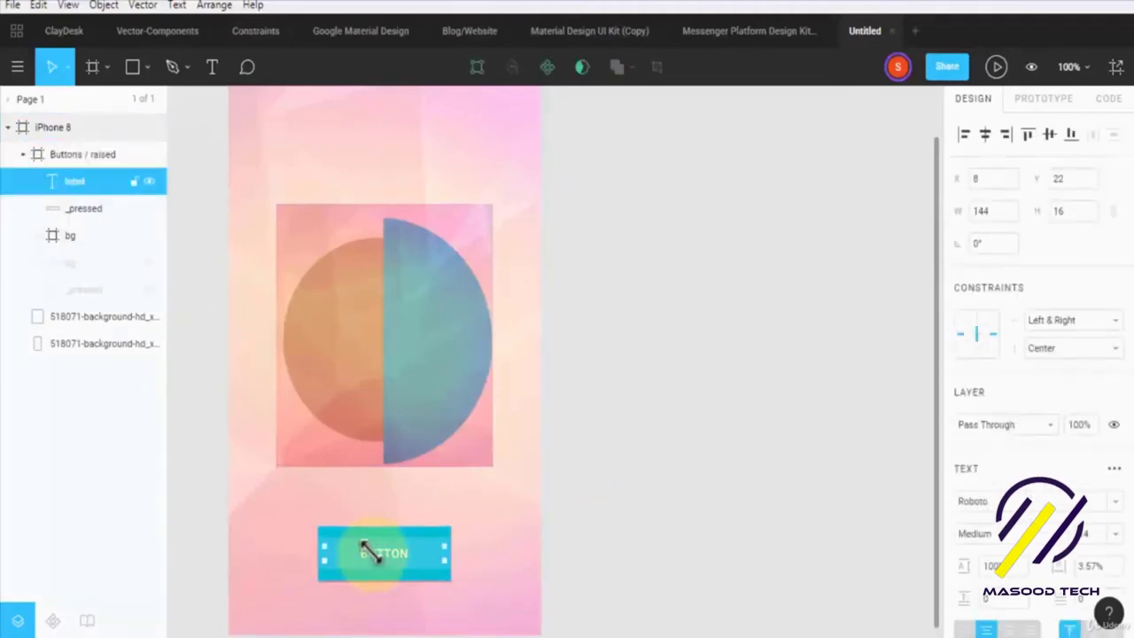
{"action": "double_click", "coordinate": [367, 551]}
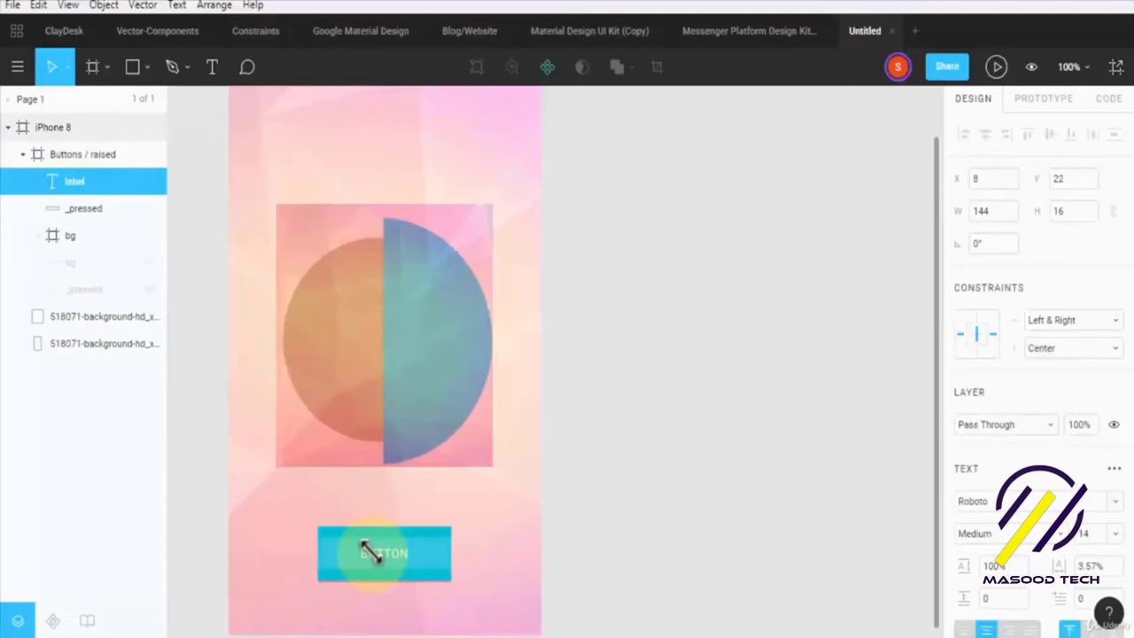
{"action": "type", "text": "G"}
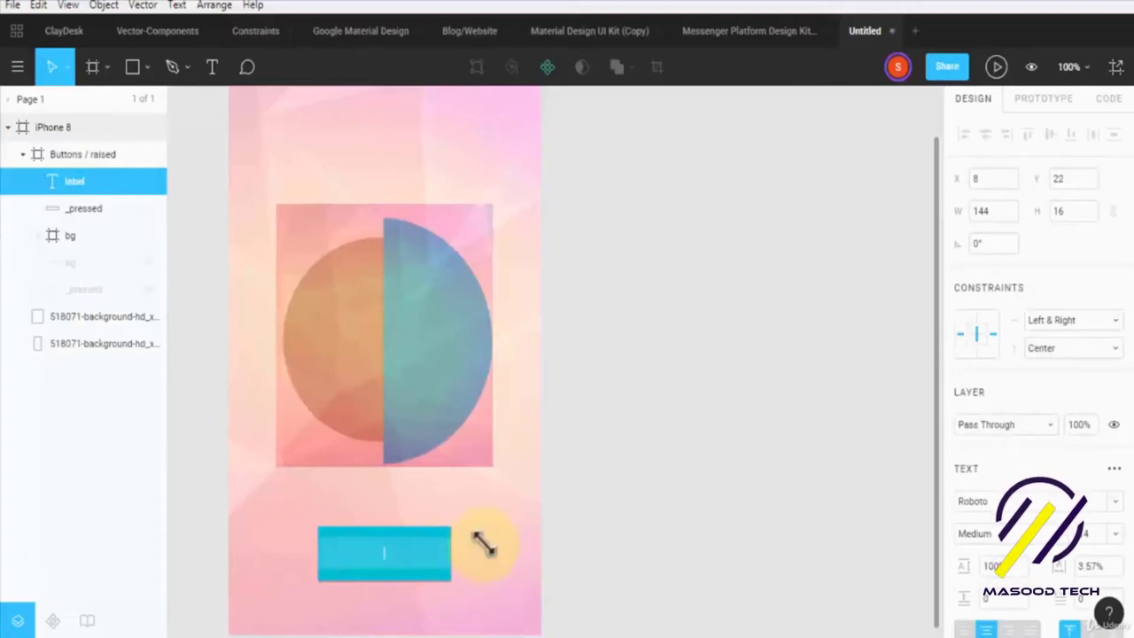
{"action": "type", "text": "LICK HERE"}
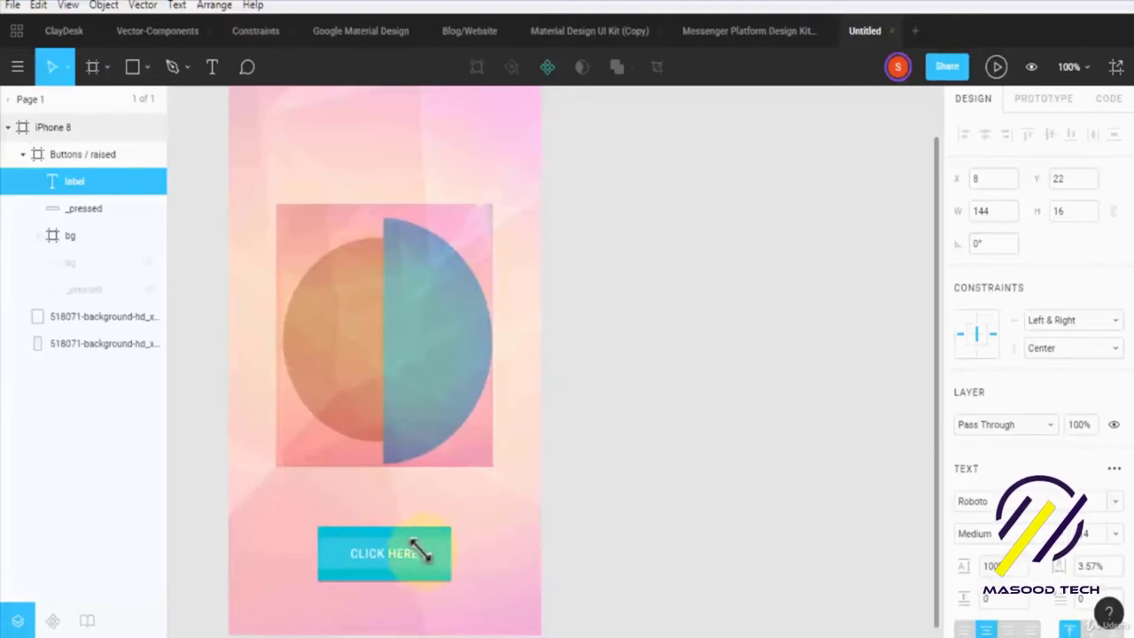
{"action": "key", "text": "Escape"}
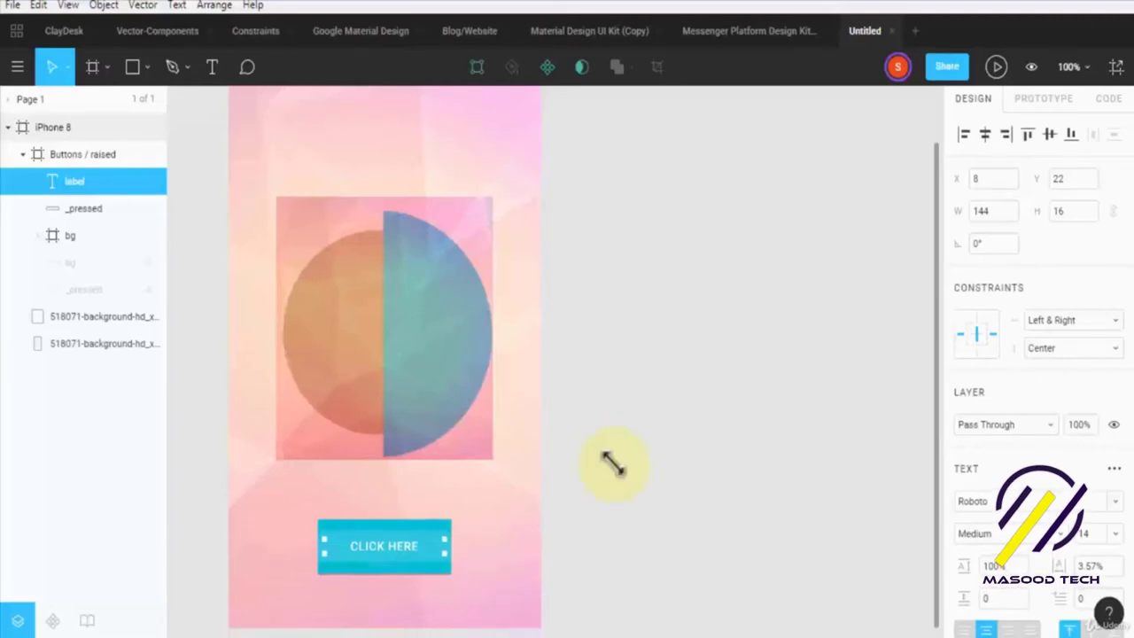
{"action": "scroll", "coordinate": [612, 463], "scroll_direction": "up", "scroll_amount": 3}
{"action": "scroll", "coordinate": [610, 466], "scroll_direction": "down", "scroll_amount": 1}
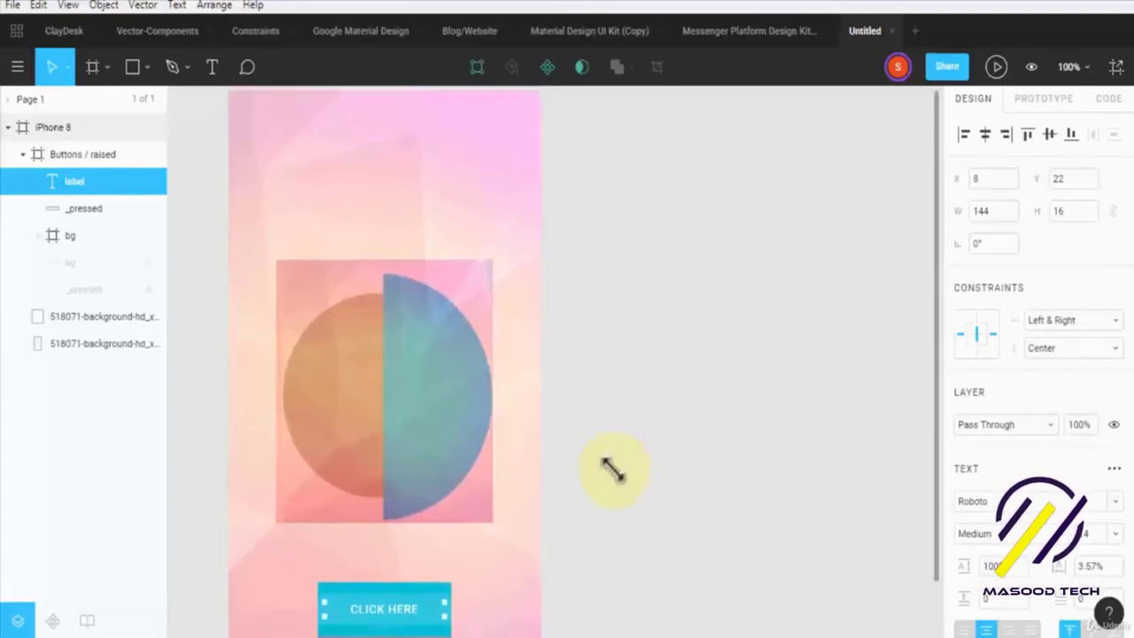
{"action": "key", "text": "ctrl+minus"}
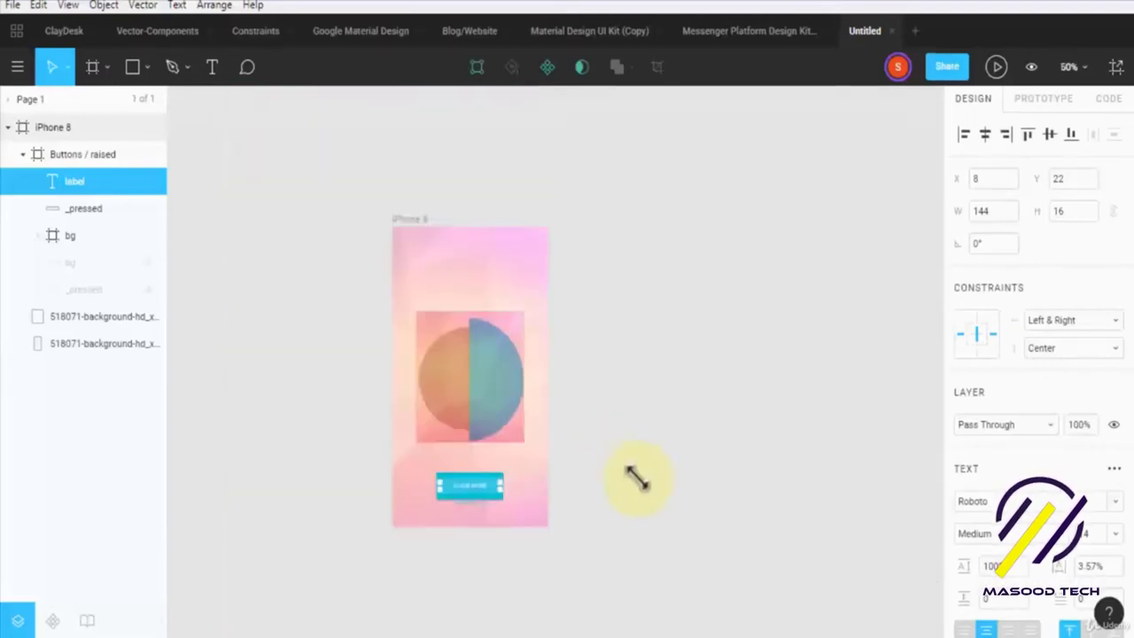
{"action": "left_click", "coordinate": [260, 404]}
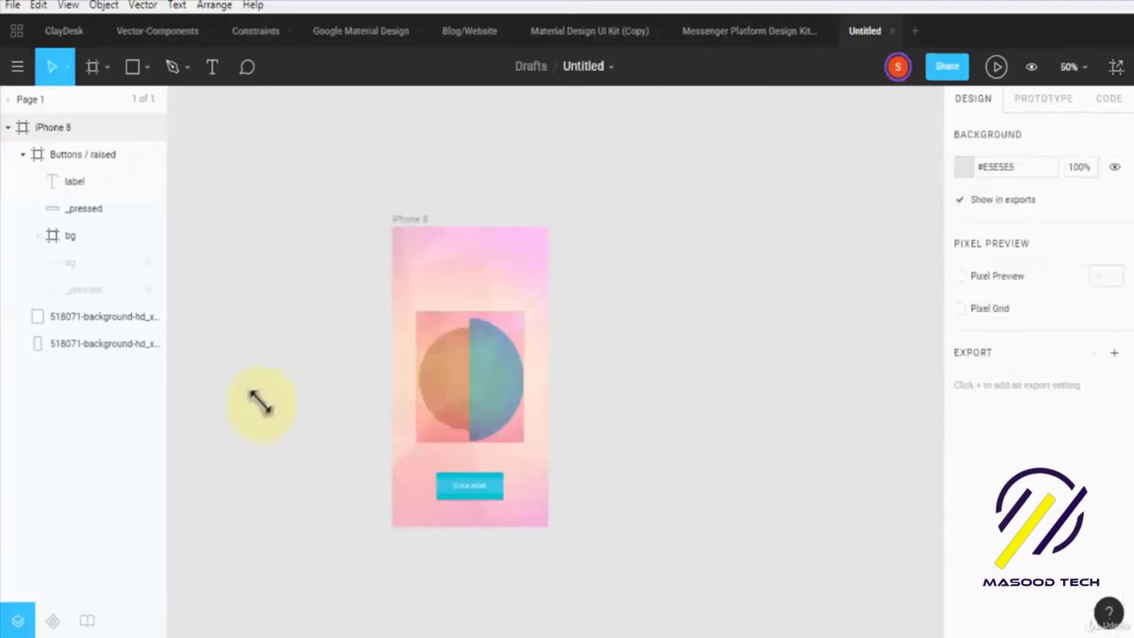
{"action": "left_click", "coordinate": [478, 475]}
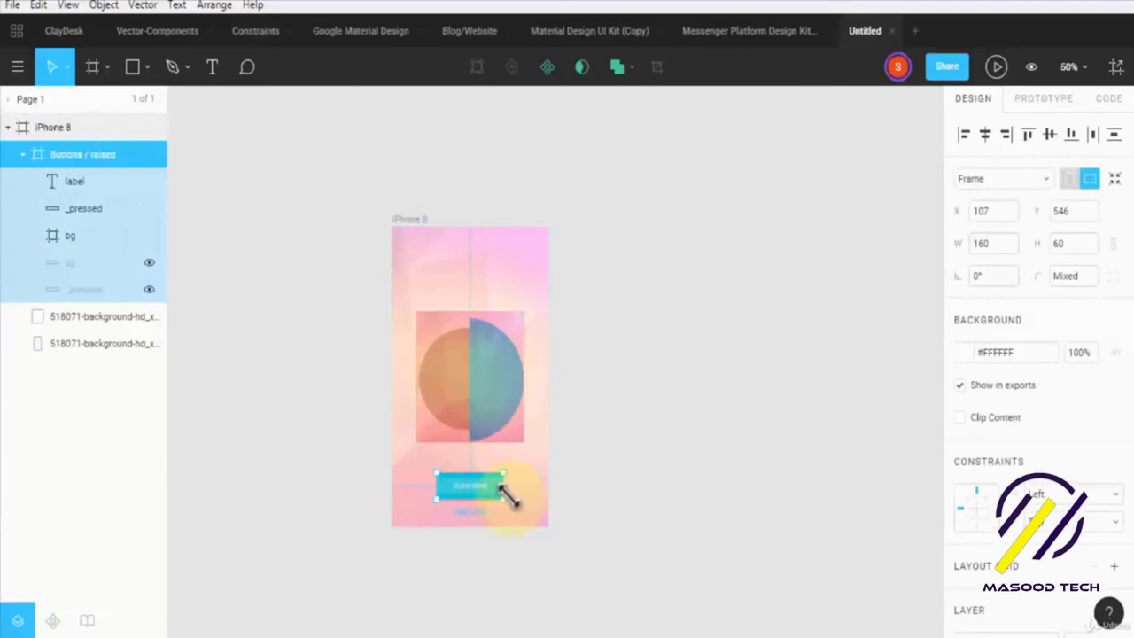
{"action": "left_click_drag", "start_coordinate": [507, 498], "coordinate": [473, 488]}
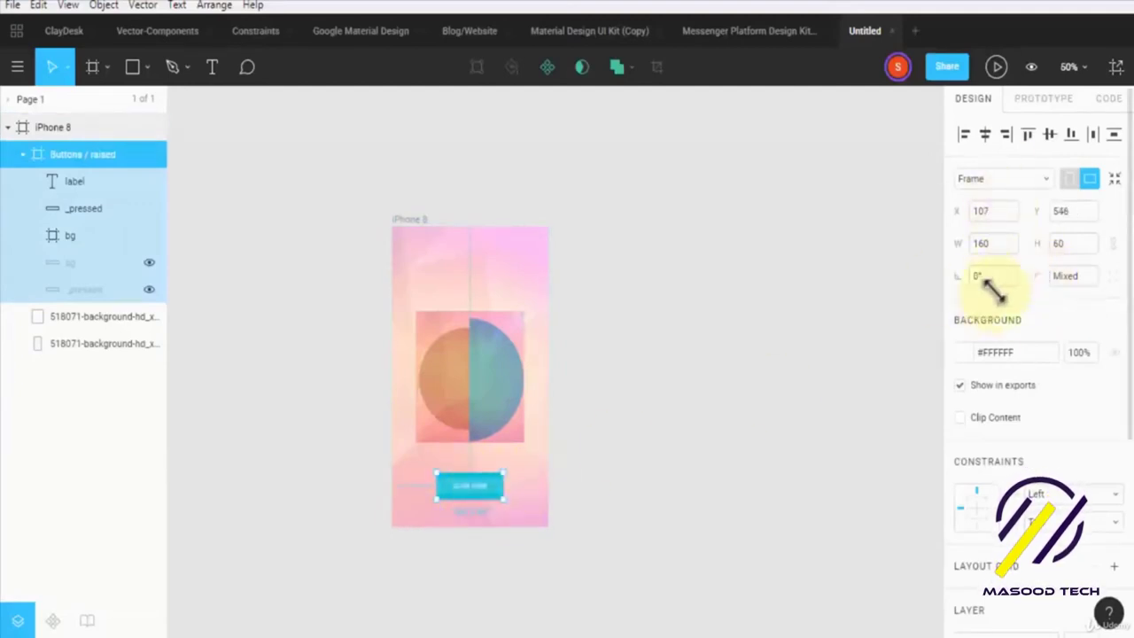
{"action": "left_click", "coordinate": [673, 275]}
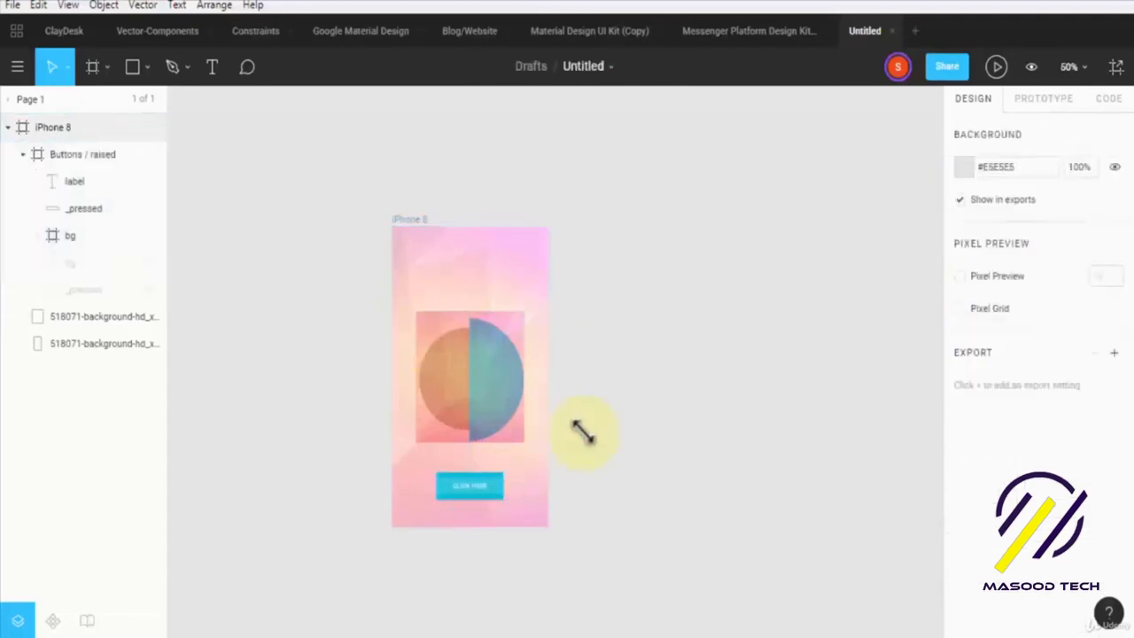